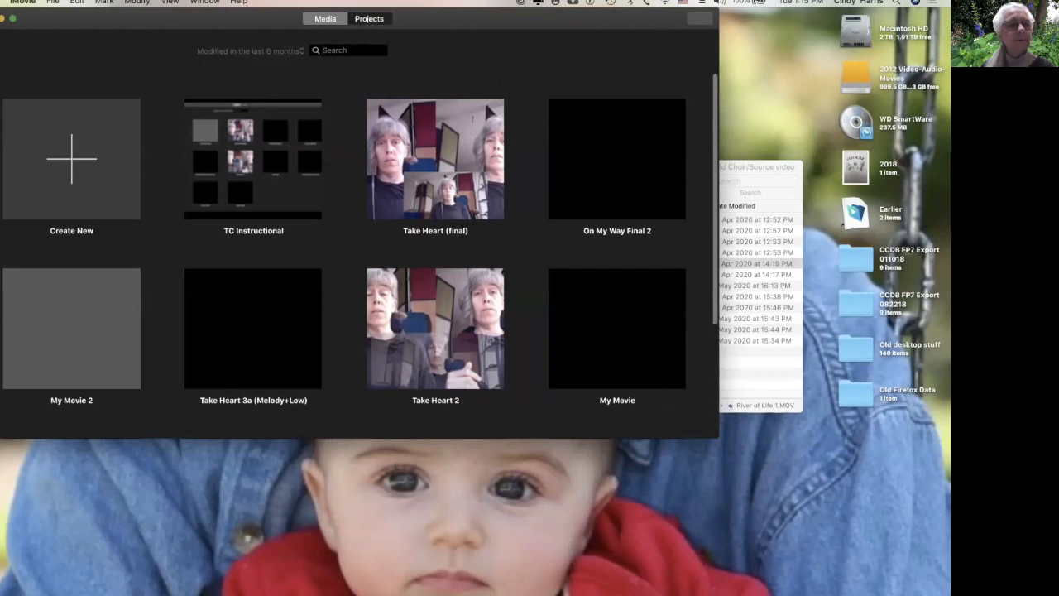
Create a new Movie project stored in iMovie Library 3.
{"action": "left_click", "coordinate": [71, 157]}
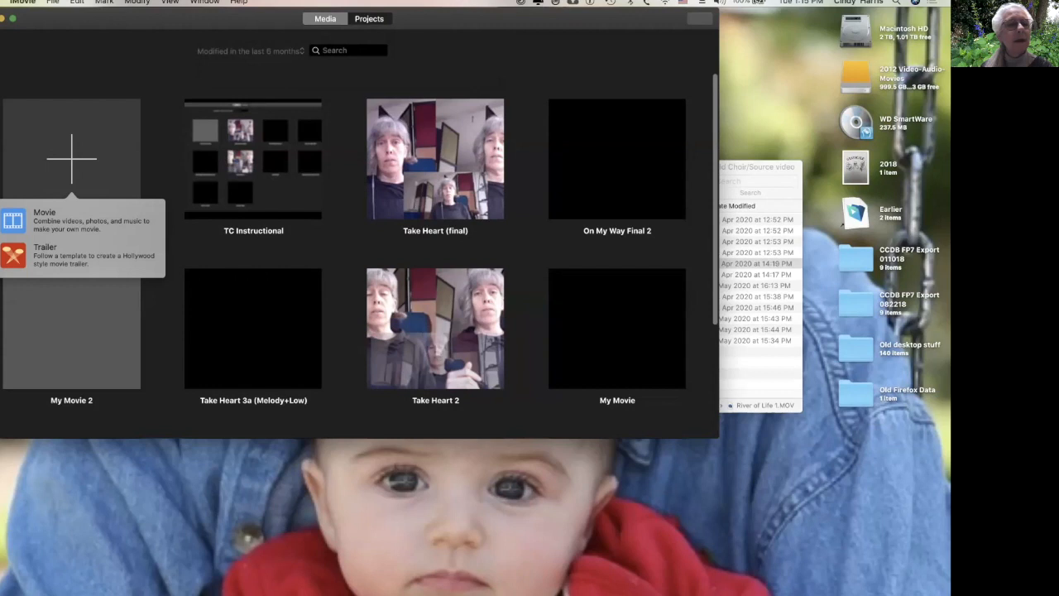
{"action": "left_click", "coordinate": [45, 217]}
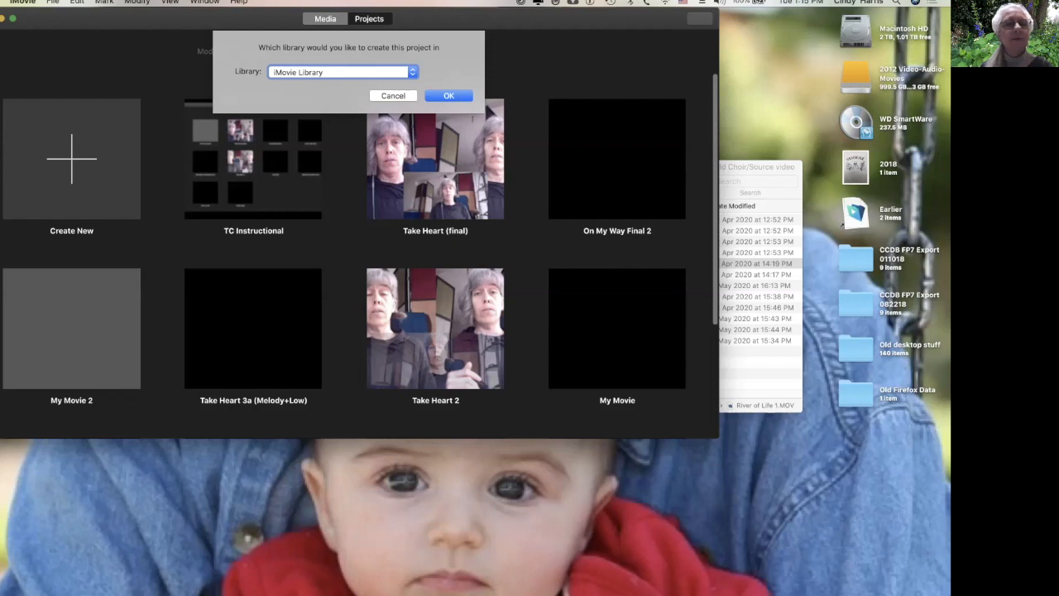
{"action": "left_click", "coordinate": [411, 72]}
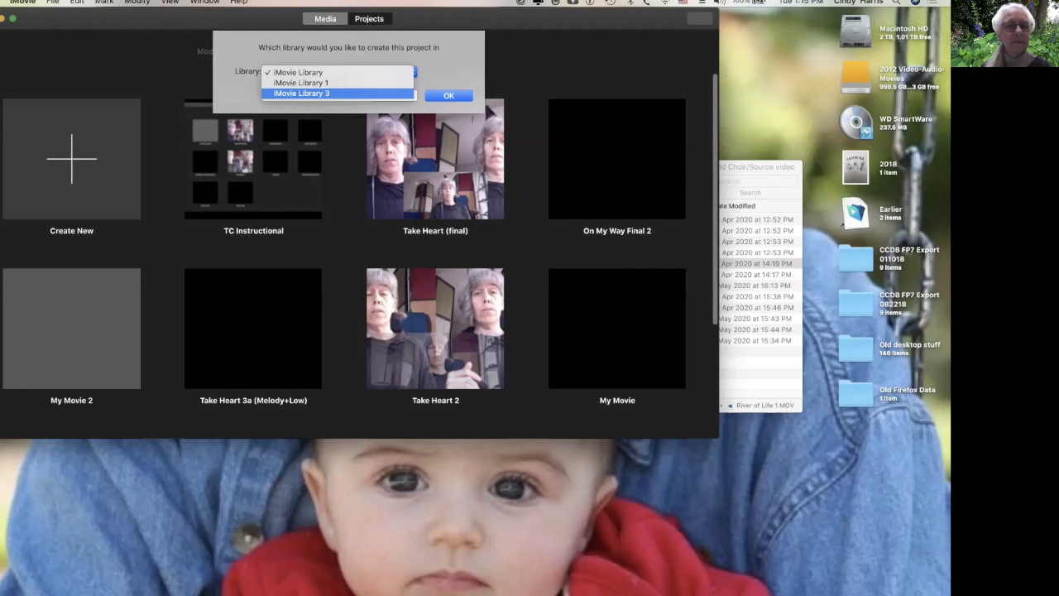
{"action": "key", "text": "Return"}
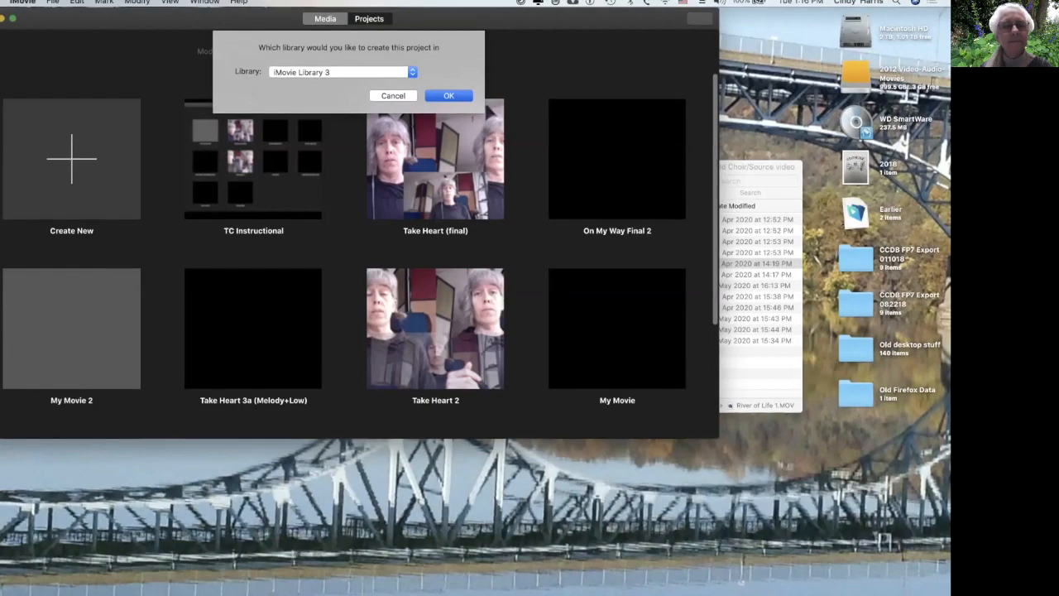
{"action": "key", "text": "Return"}
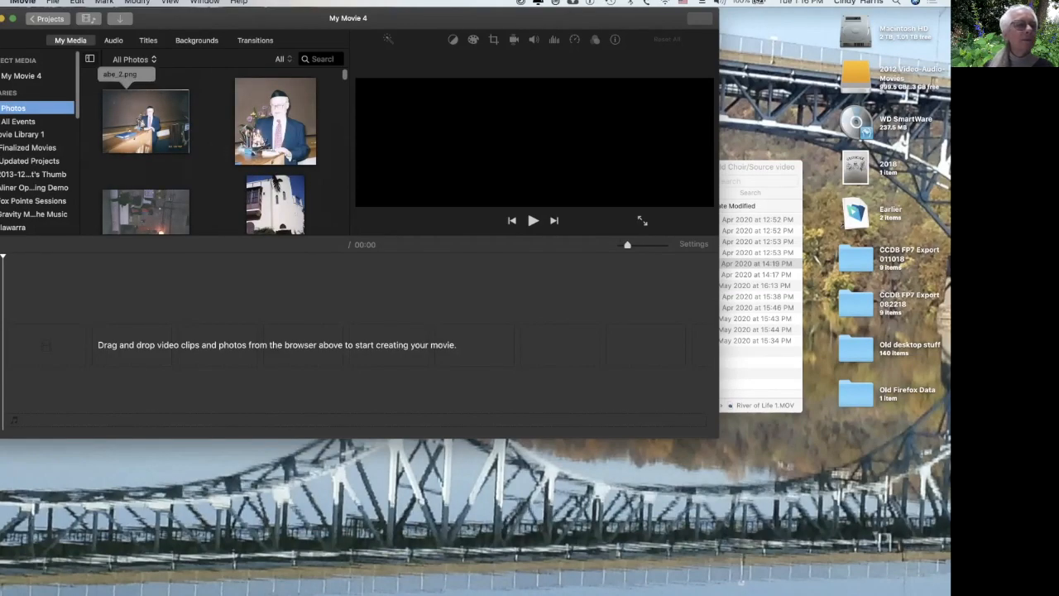
Show the My Movie 4 project media and enlarge the editing window.
{"action": "left_click", "coordinate": [129, 91]}
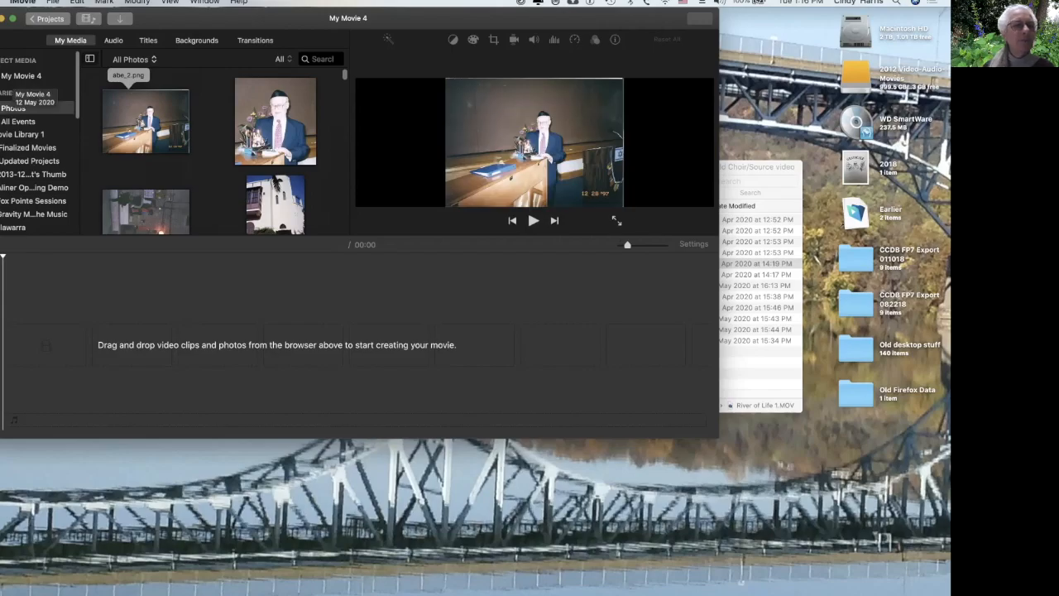
{"action": "left_click", "coordinate": [21, 75]}
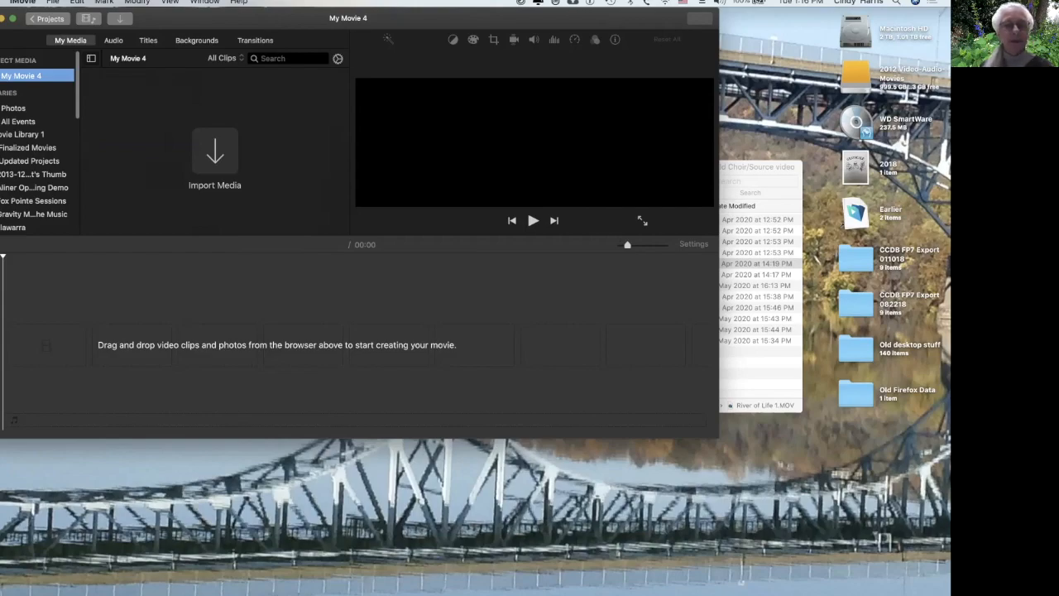
{"action": "left_click", "coordinate": [276, 345]}
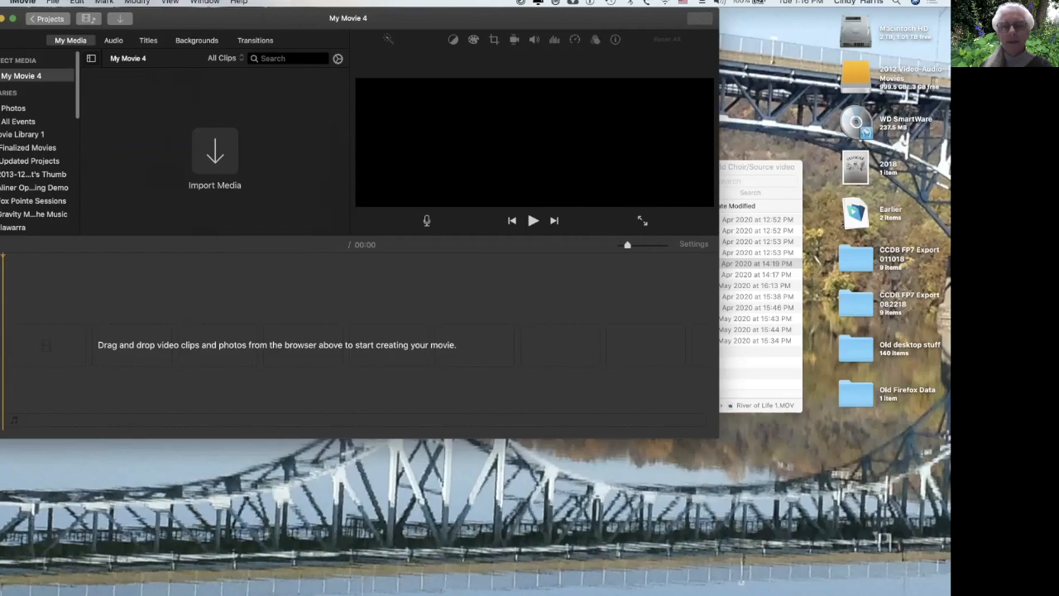
{"action": "left_click_drag", "start_coordinate": [719, 437], "coordinate": [928, 471]}
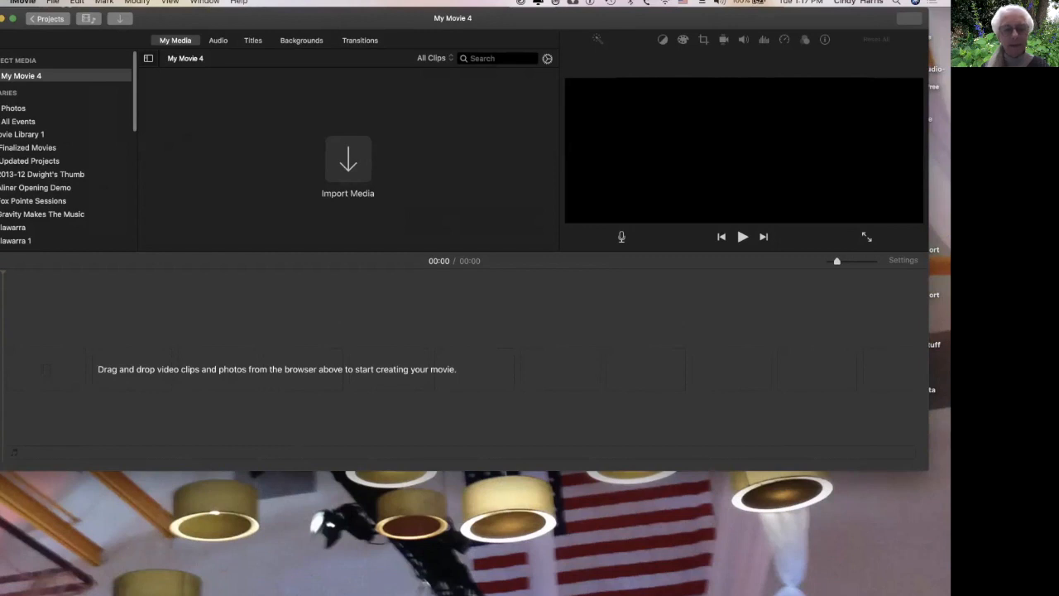
Switch to Finder, import On Our Way 4.mov from the Source video folder into the project media, and preview it.
{"action": "key", "text": "super+Tab"}
{"action": "key", "text": "super+Tab"}
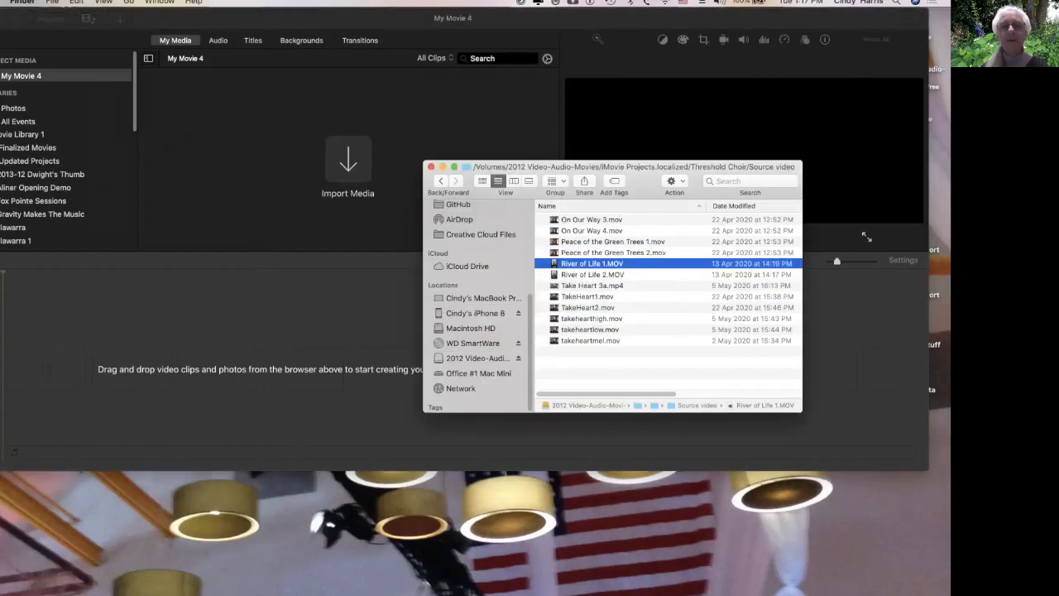
{"action": "left_click_drag", "start_coordinate": [612, 167], "coordinate": [688, 80]}
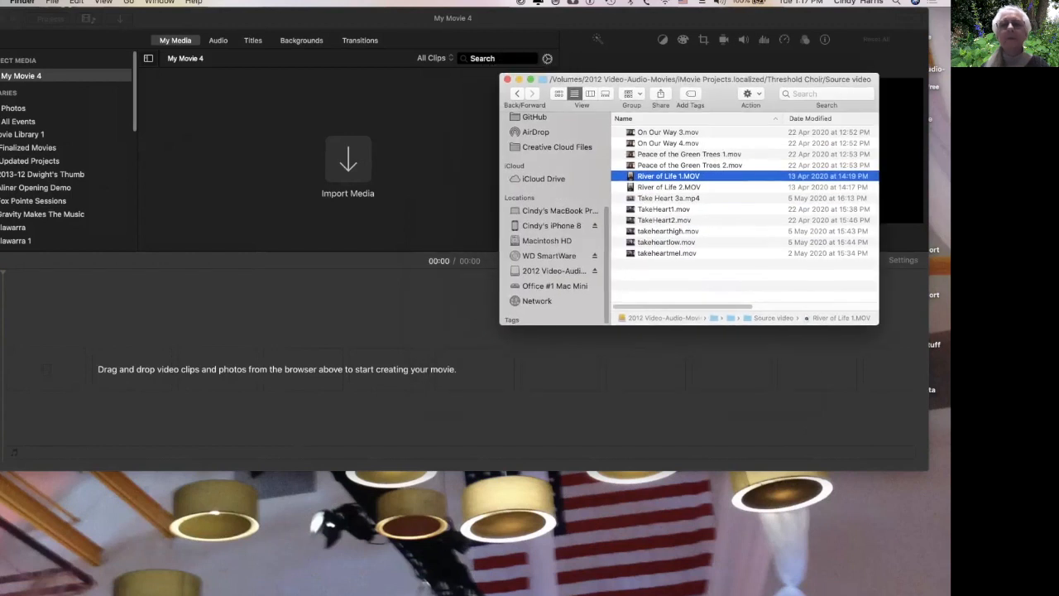
{"action": "left_click", "coordinate": [667, 132]}
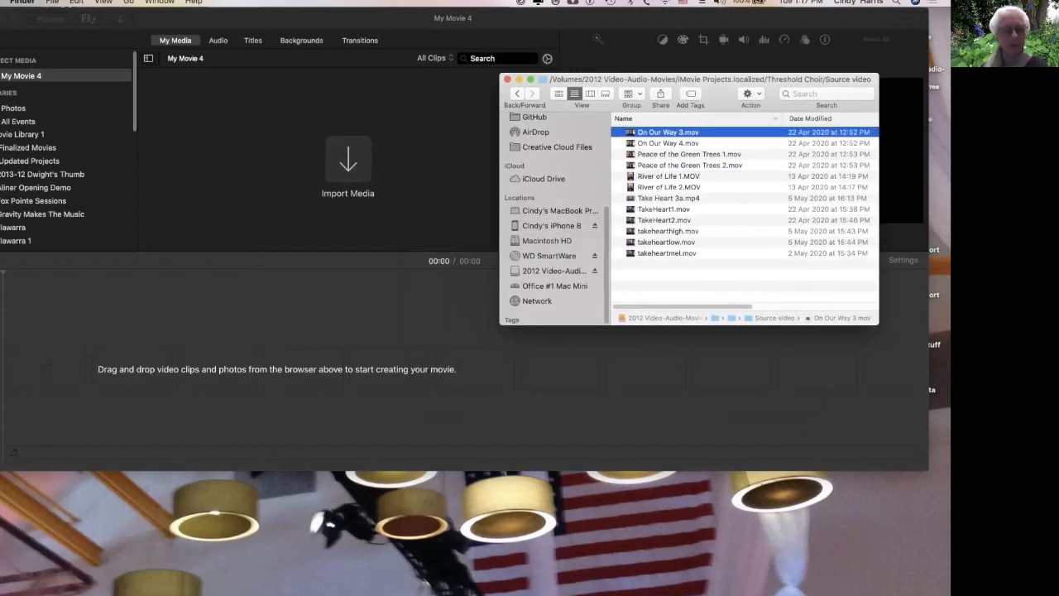
{"action": "left_click", "coordinate": [668, 143], "text": "shift"}
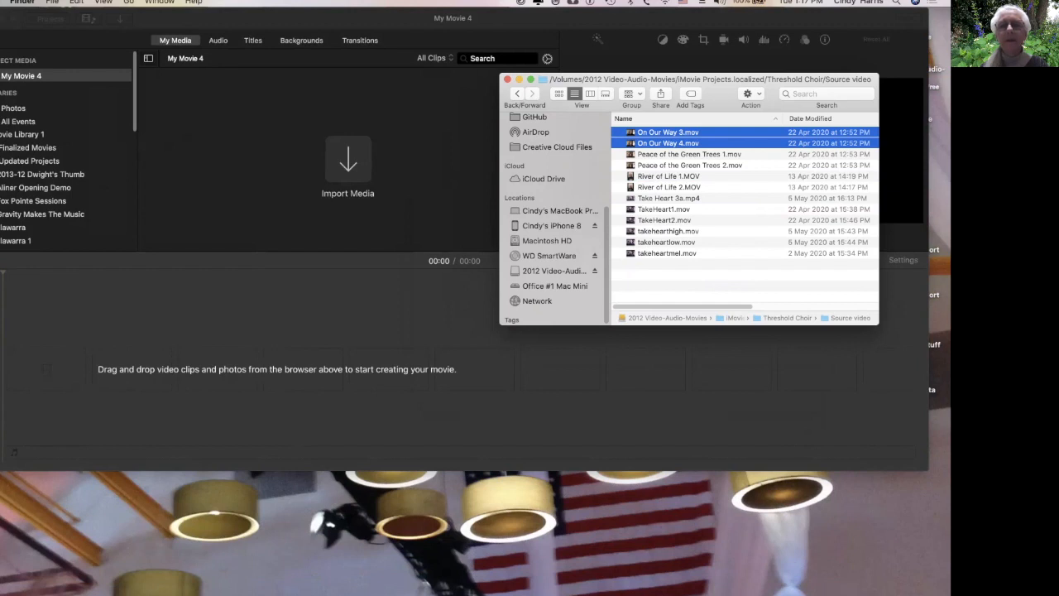
{"action": "left_click", "coordinate": [702, 277]}
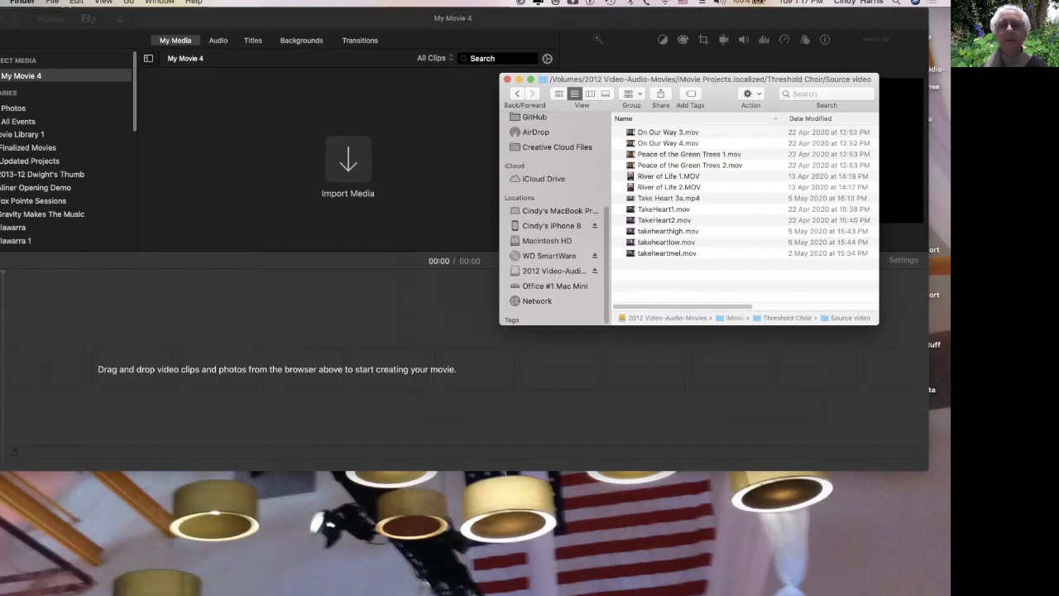
{"action": "left_click", "coordinate": [668, 143]}
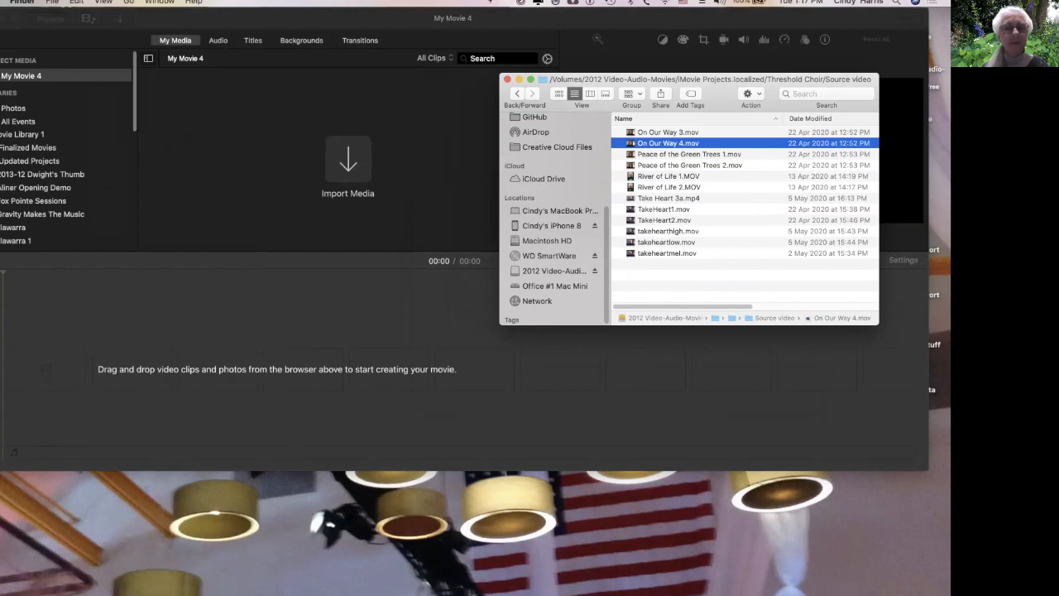
{"action": "left_click_drag", "start_coordinate": [661, 143], "coordinate": [249, 153]}
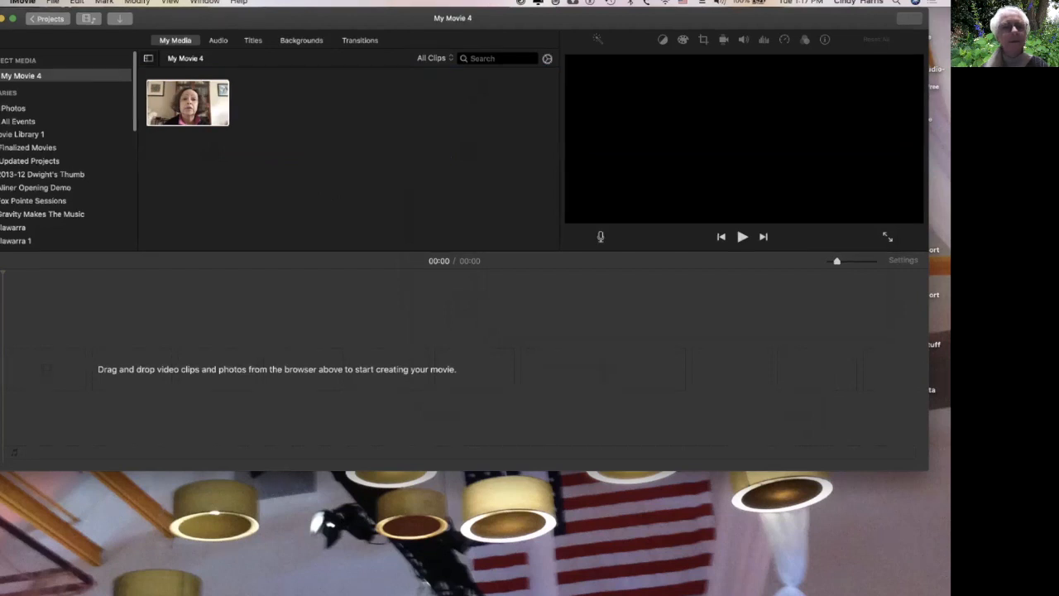
{"action": "left_click", "coordinate": [183, 103]}
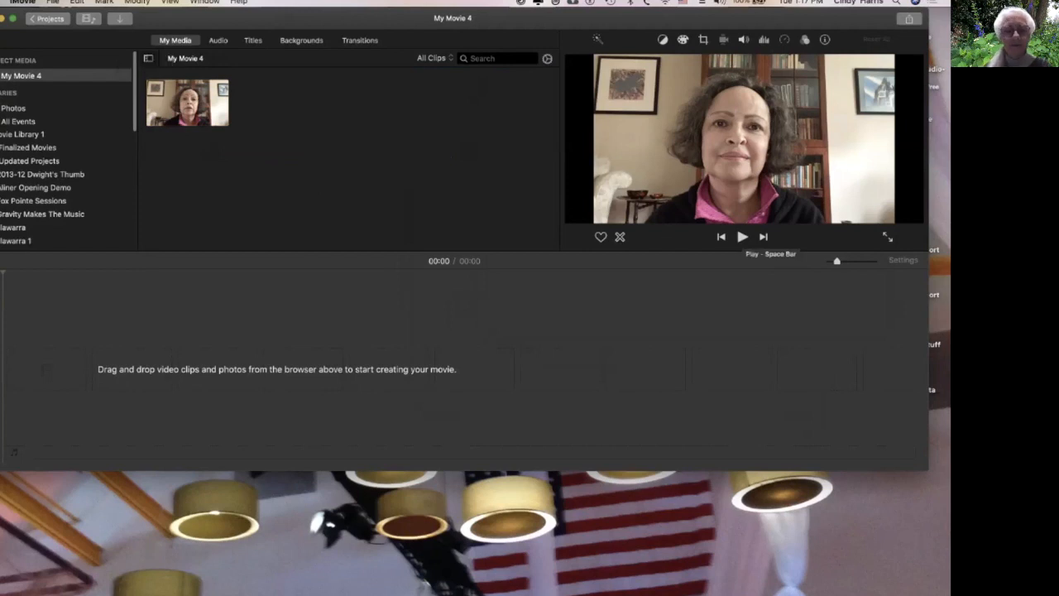
{"action": "left_click", "coordinate": [742, 236]}
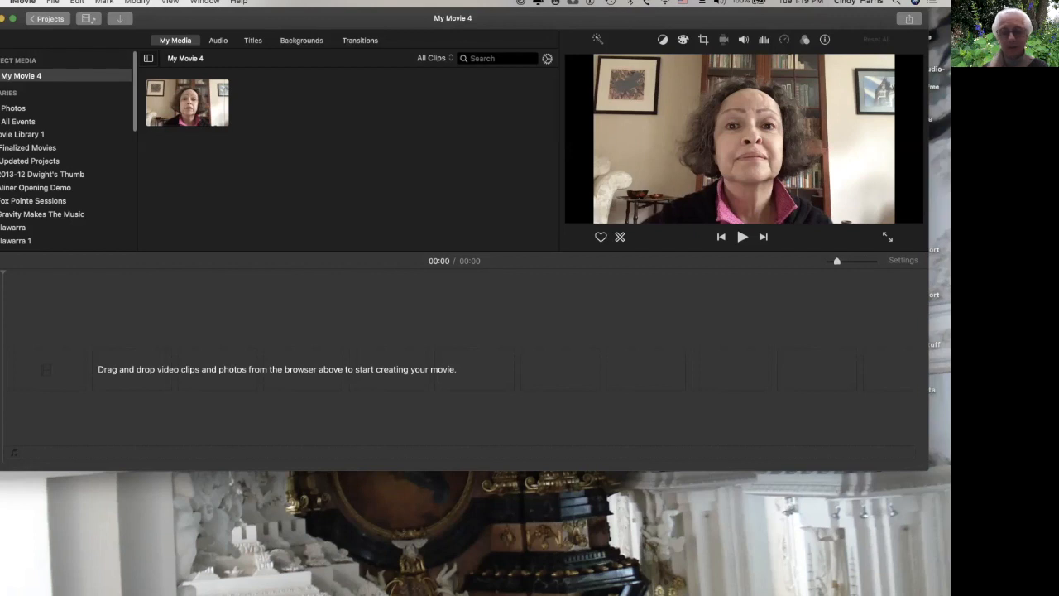
Import On Our Way 3.mov from the Finder folder into the project media and play it in the viewer.
{"action": "key", "text": "super+Tab"}
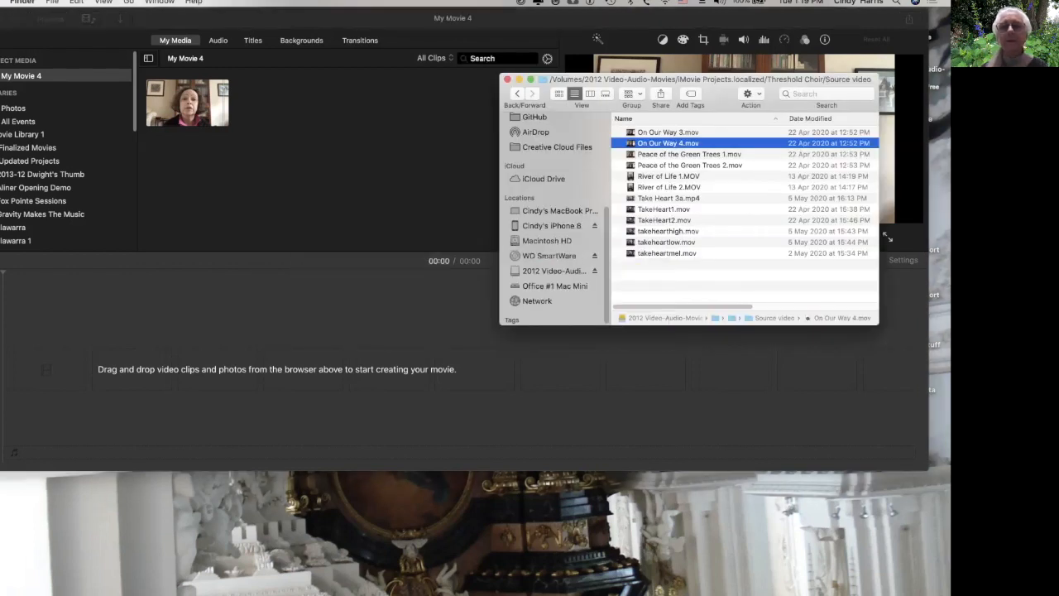
{"action": "left_click", "coordinate": [668, 132]}
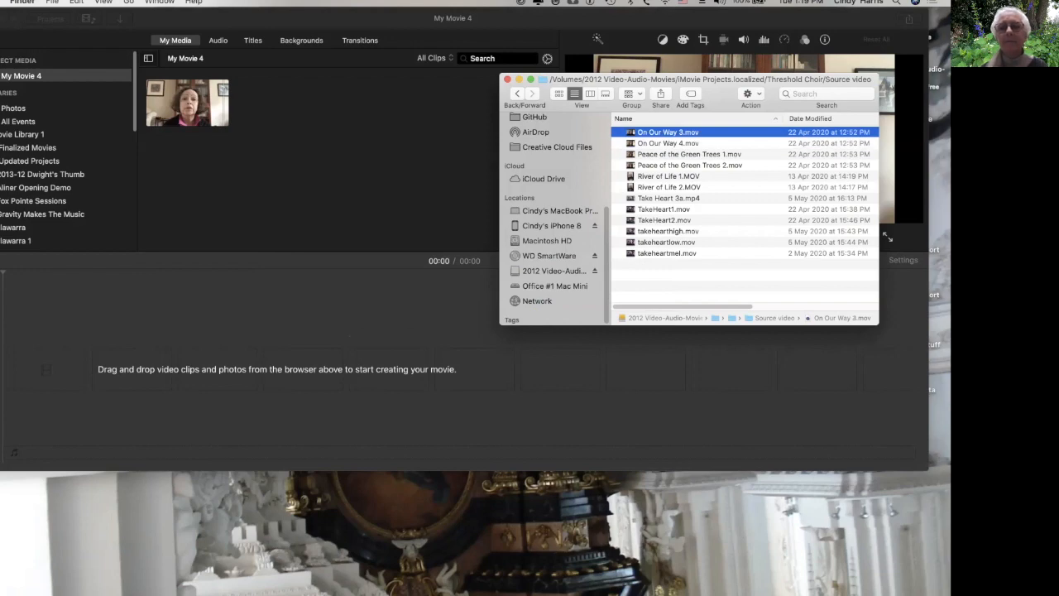
{"action": "left_click_drag", "start_coordinate": [668, 133], "coordinate": [354, 102]}
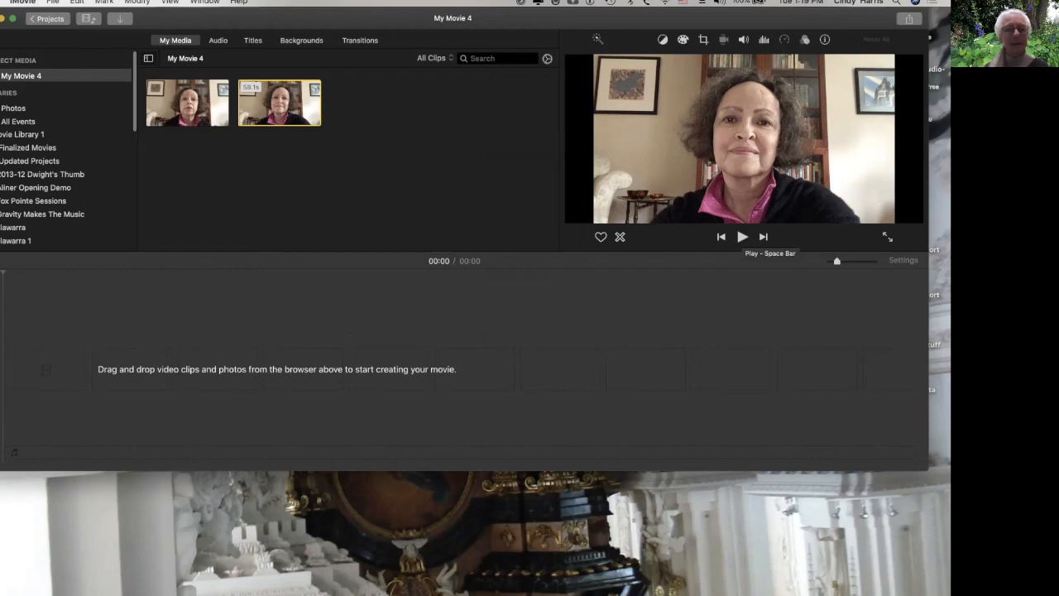
{"action": "key", "text": "space"}
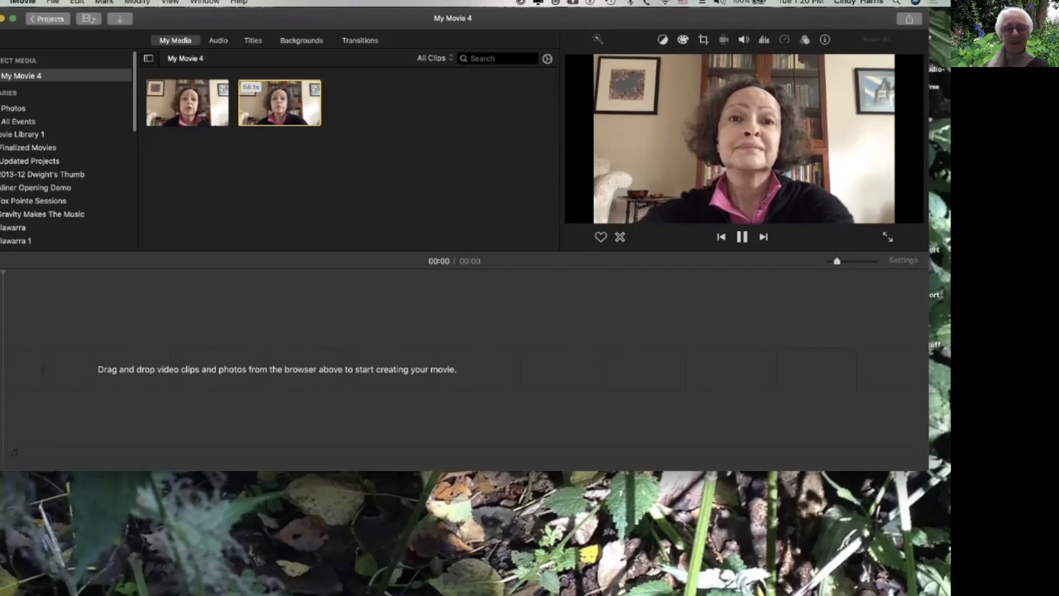
{"action": "key", "text": "space"}
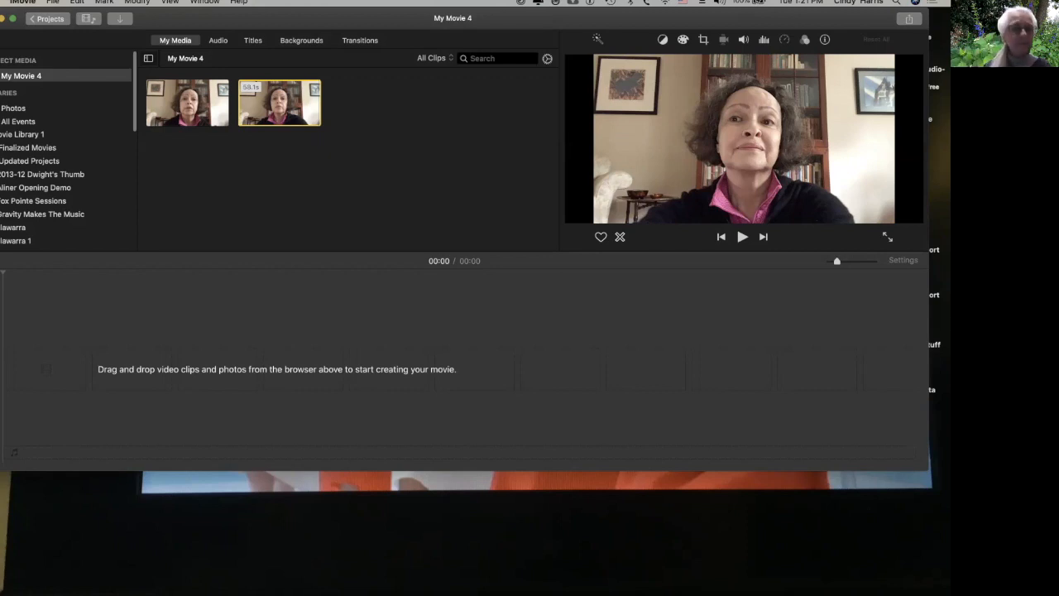
Add the On Our Way 4 clip to the timeline.
{"action": "left_click", "coordinate": [189, 101]}
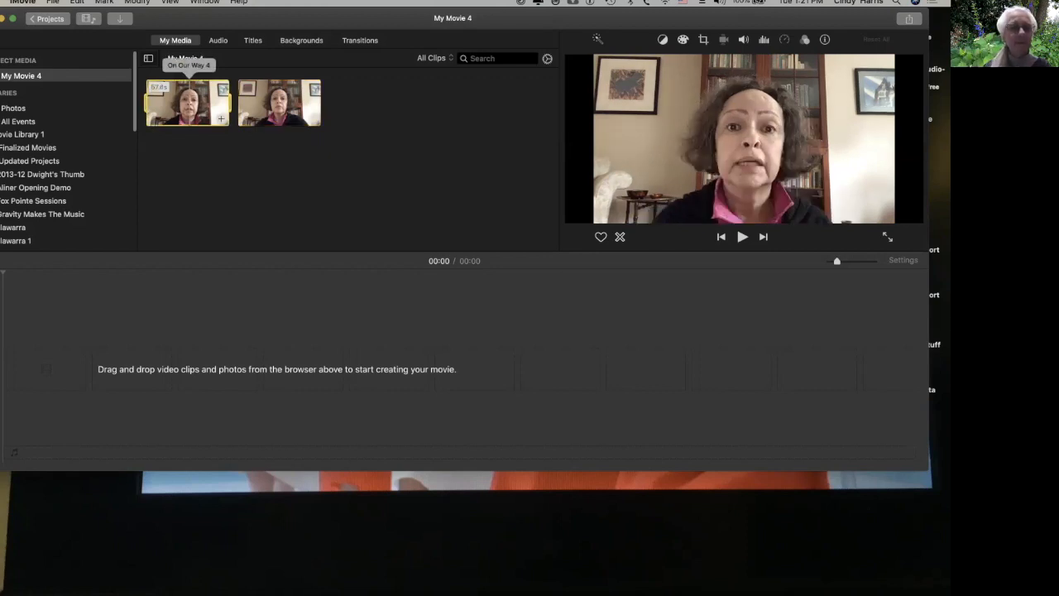
{"action": "left_click", "coordinate": [221, 118]}
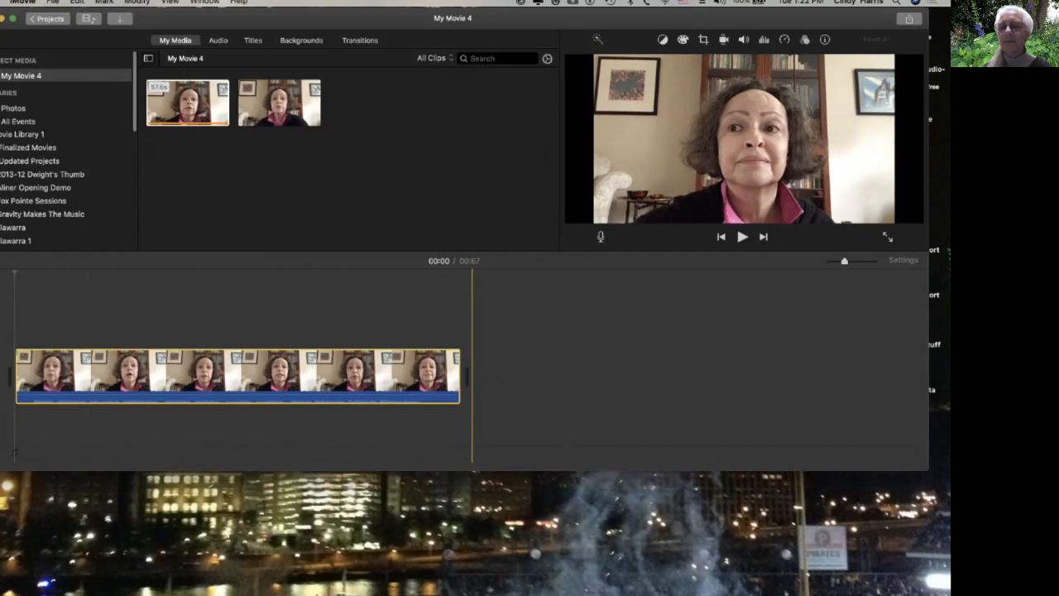
Zoom and scroll through the clip in the timeline and play a short part of it to review the footage.
{"action": "left_click_drag", "start_coordinate": [843, 261], "coordinate": [859, 260]}
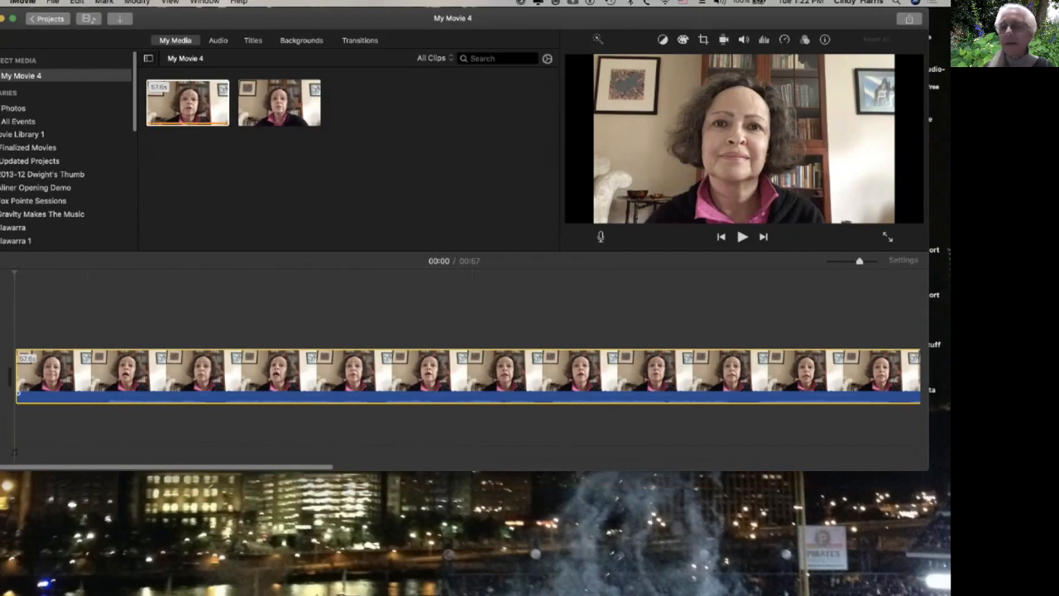
{"action": "key", "text": "super+plus"}
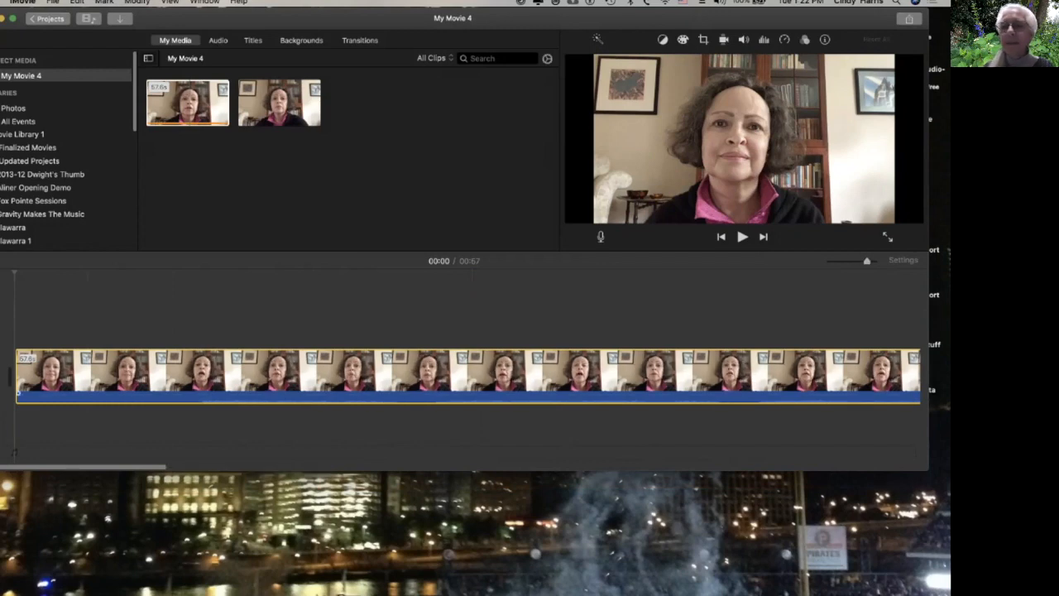
{"action": "key", "text": "super+plus"}
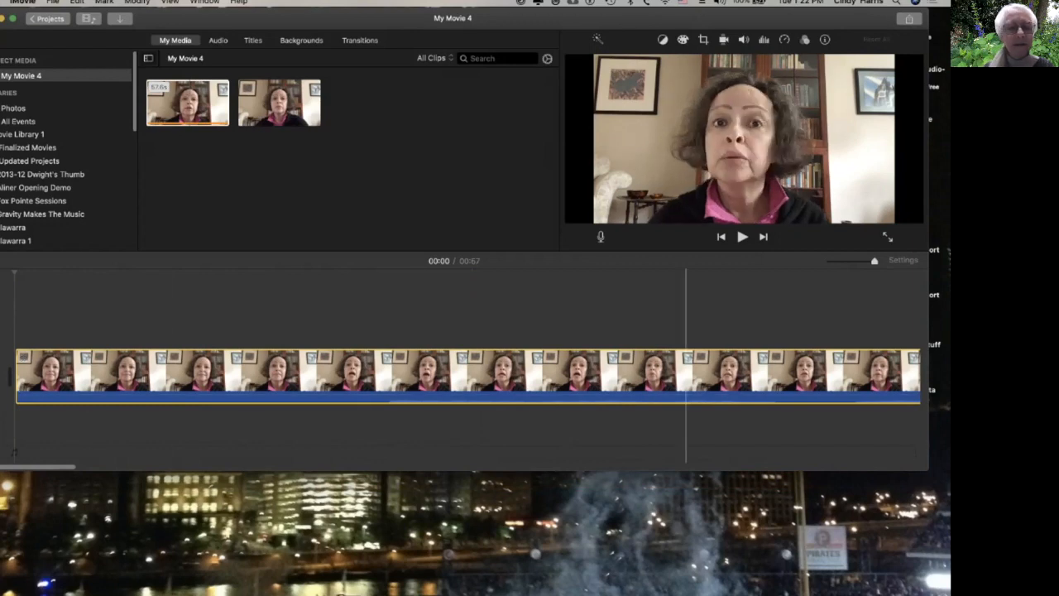
{"action": "scroll", "coordinate": [385, 372], "scroll_direction": "right", "scroll_amount": 5}
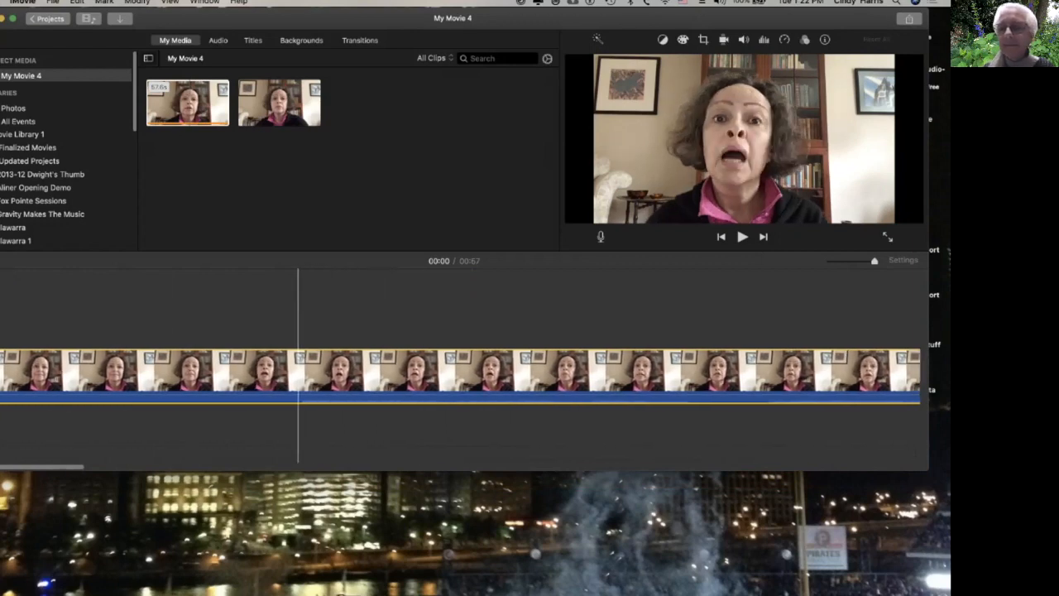
{"action": "scroll", "coordinate": [461, 373], "scroll_direction": "right", "scroll_amount": 5}
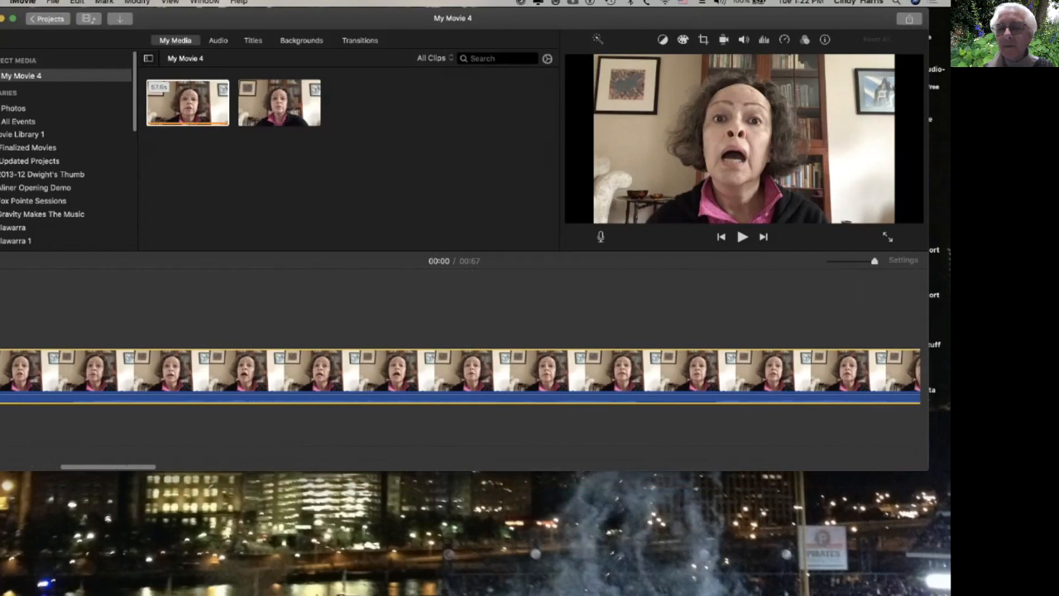
{"action": "scroll", "coordinate": [385, 372], "scroll_direction": "left", "scroll_amount": 6}
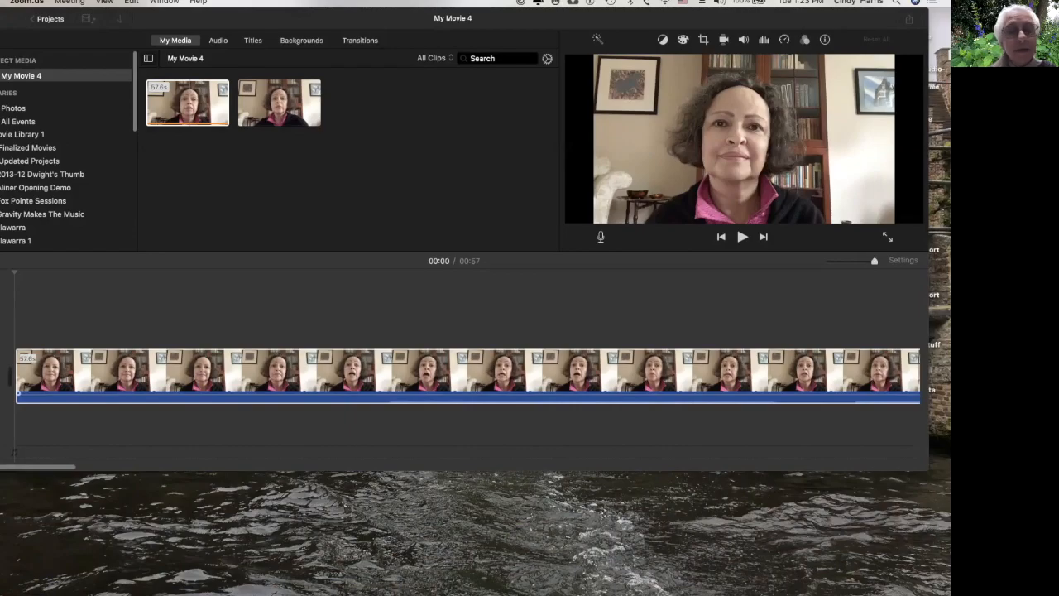
{"action": "left_click", "coordinate": [315, 372]}
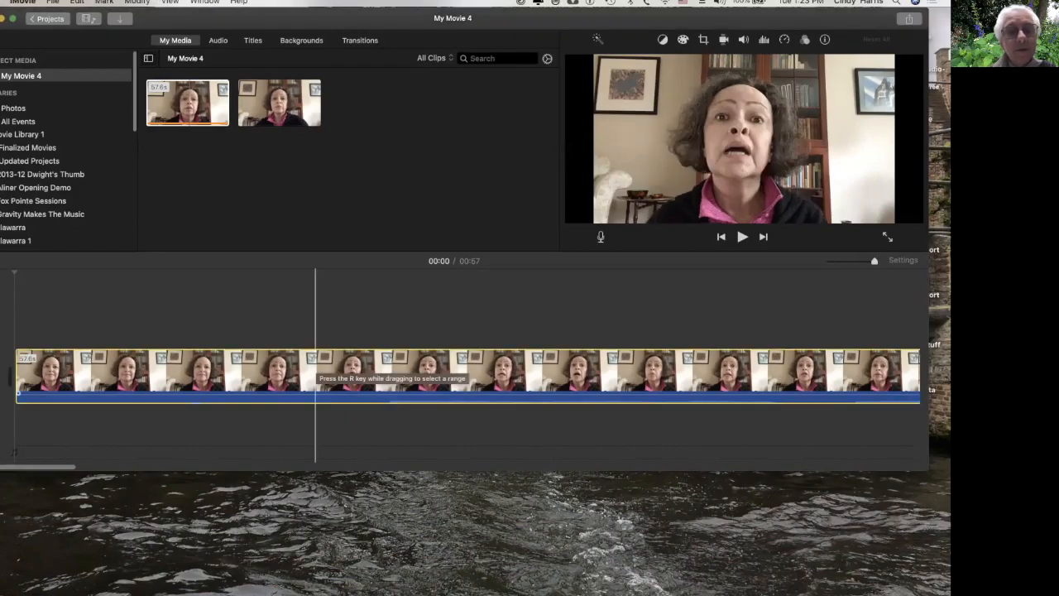
{"action": "key", "text": "space"}
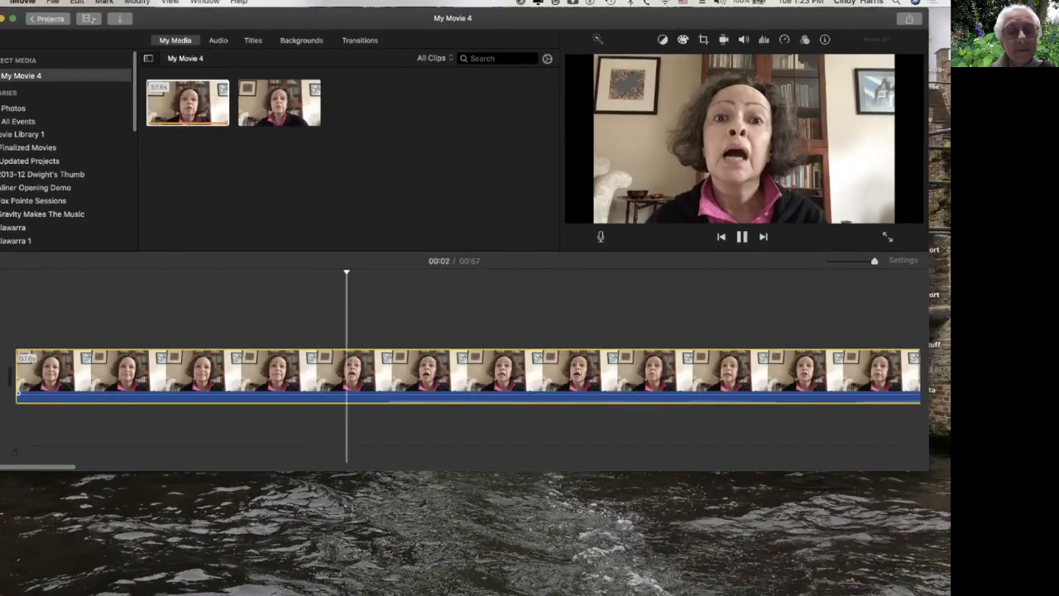
{"action": "key", "text": "space"}
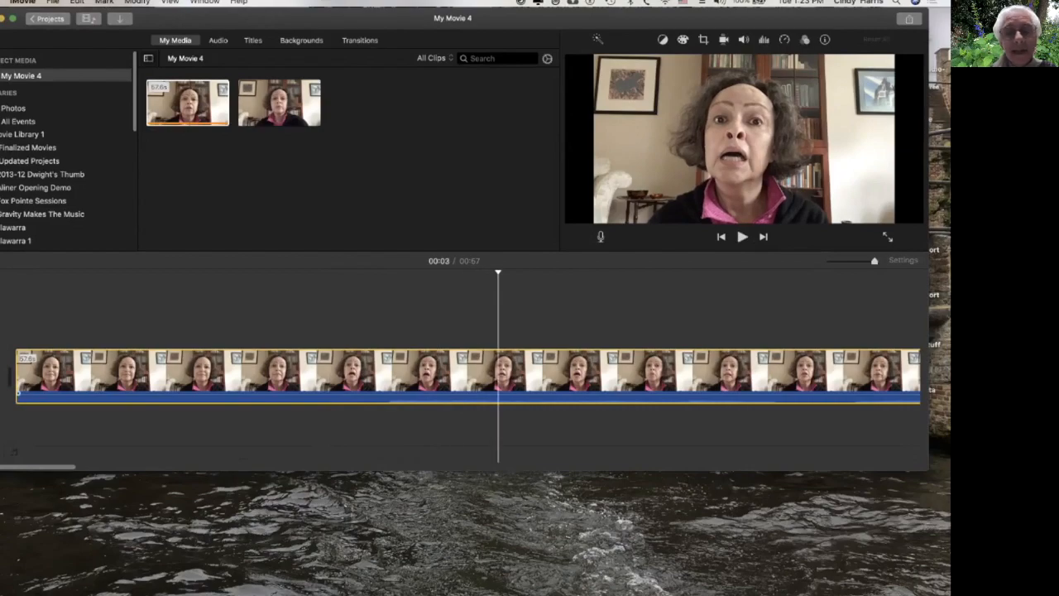
{"action": "left_click_drag", "start_coordinate": [874, 260], "coordinate": [851, 261]}
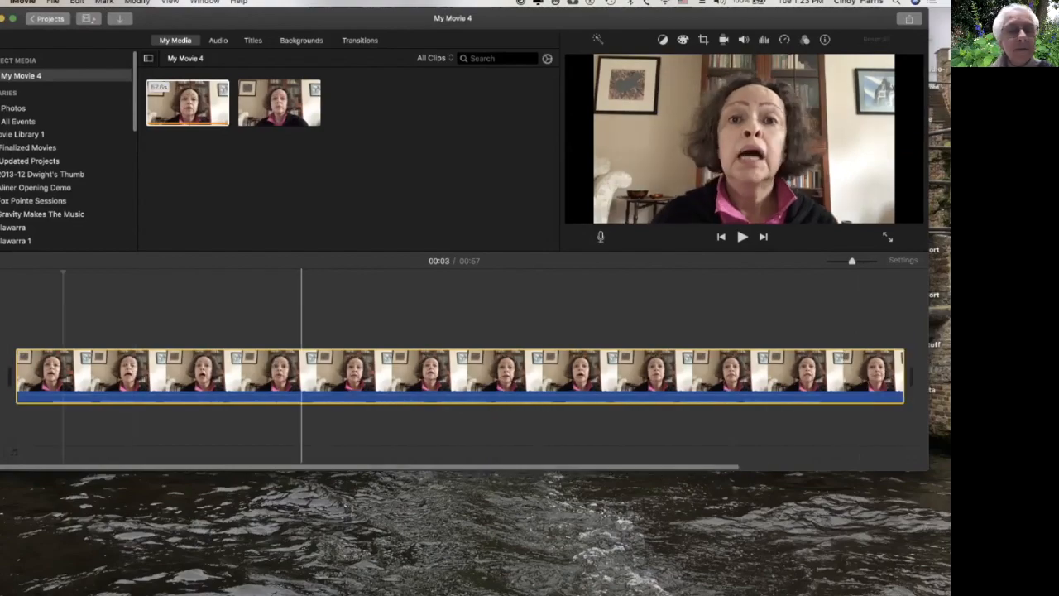
Play parts of the On Our Way 4 clip in the timeline to review its opening footage.
{"action": "left_click", "coordinate": [239, 314]}
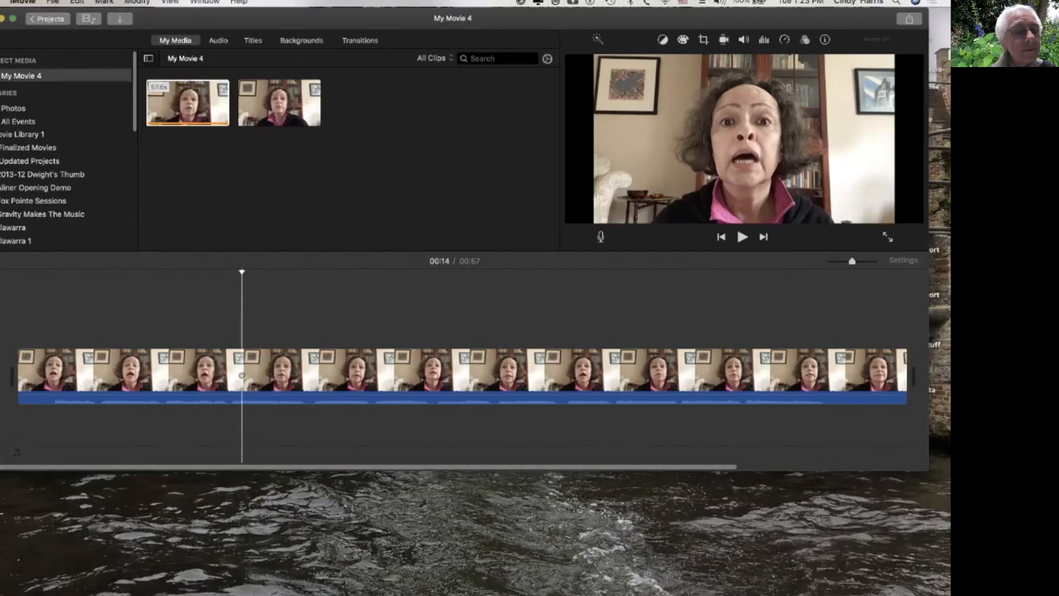
{"action": "left_click", "coordinate": [33, 372]}
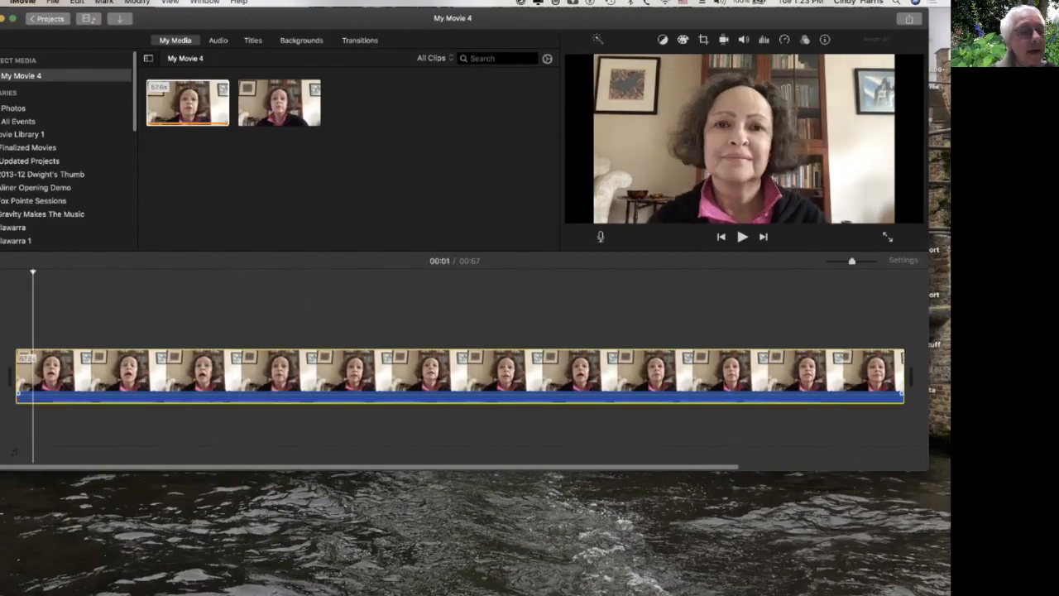
{"action": "key", "text": "space"}
{"action": "key", "text": "space"}
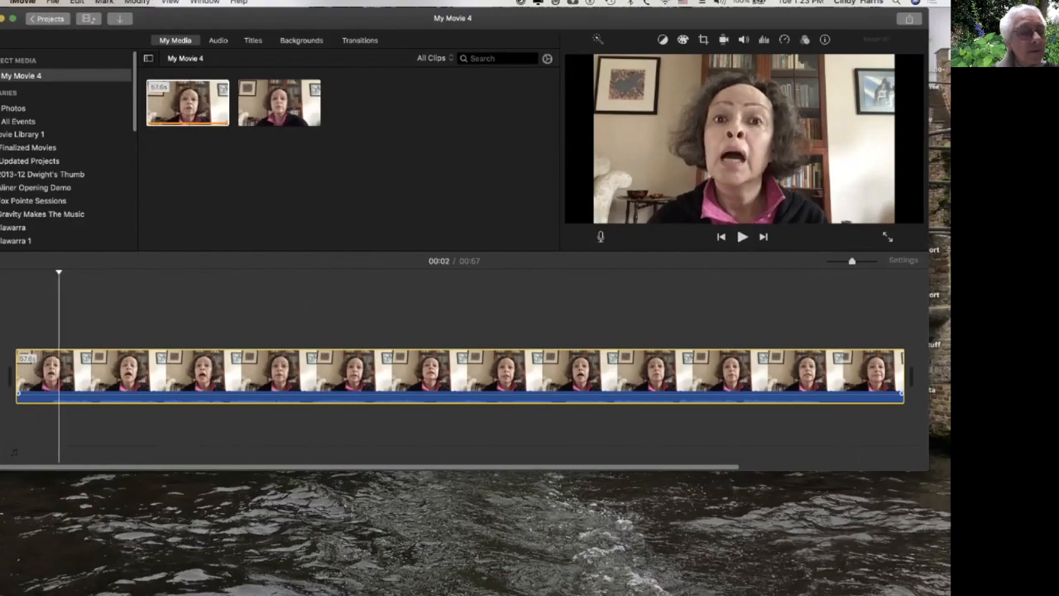
{"action": "left_click", "coordinate": [97, 375]}
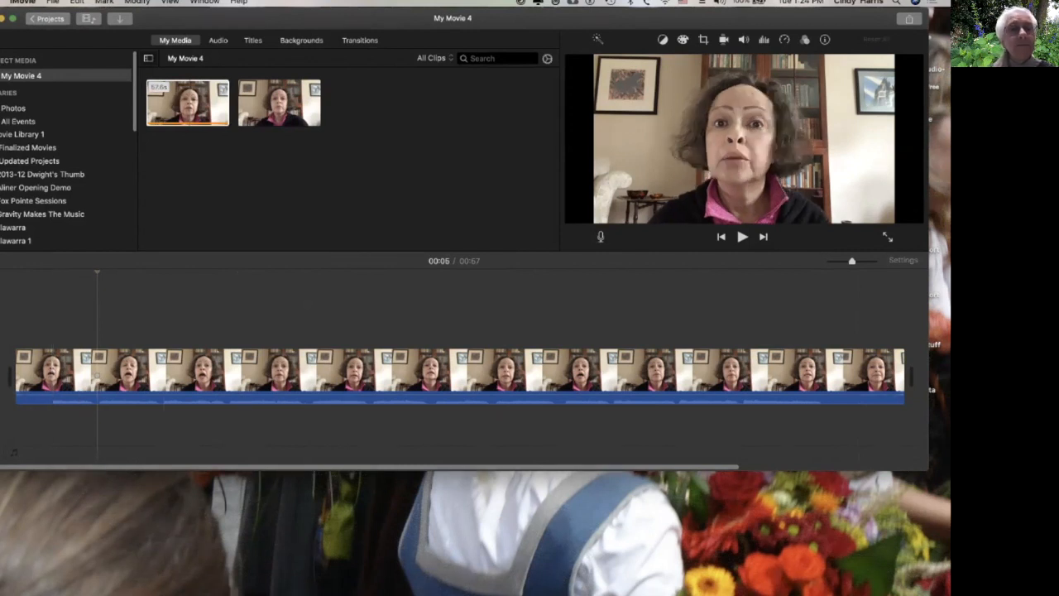
Place the On Our Way 3 clip above the On Our Way 4 clip in the timeline and shift it to line up with it.
{"action": "left_click_drag", "start_coordinate": [295, 102], "coordinate": [17, 306]}
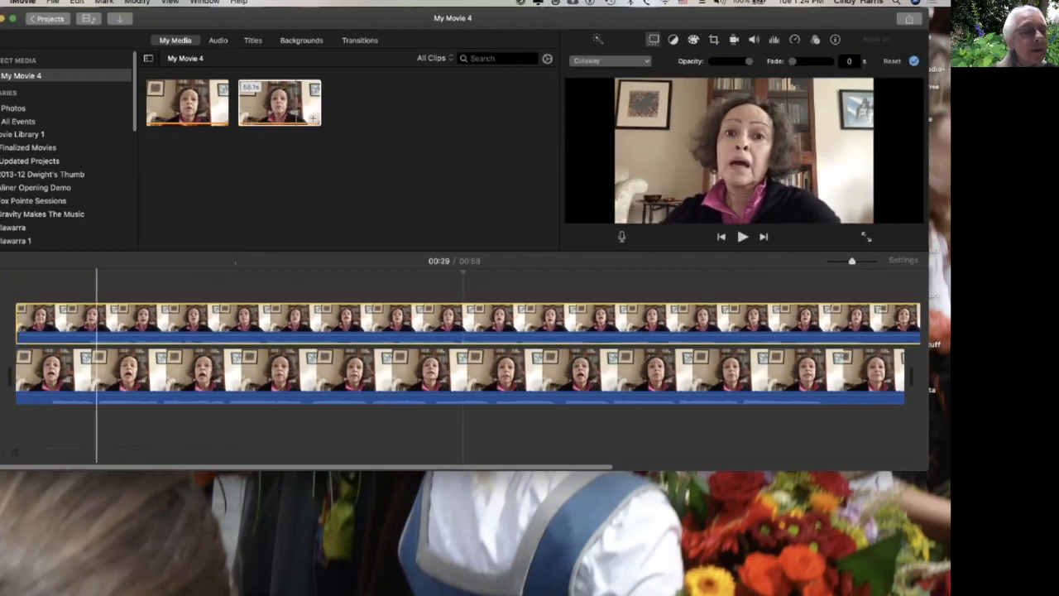
{"action": "left_click", "coordinate": [96, 286]}
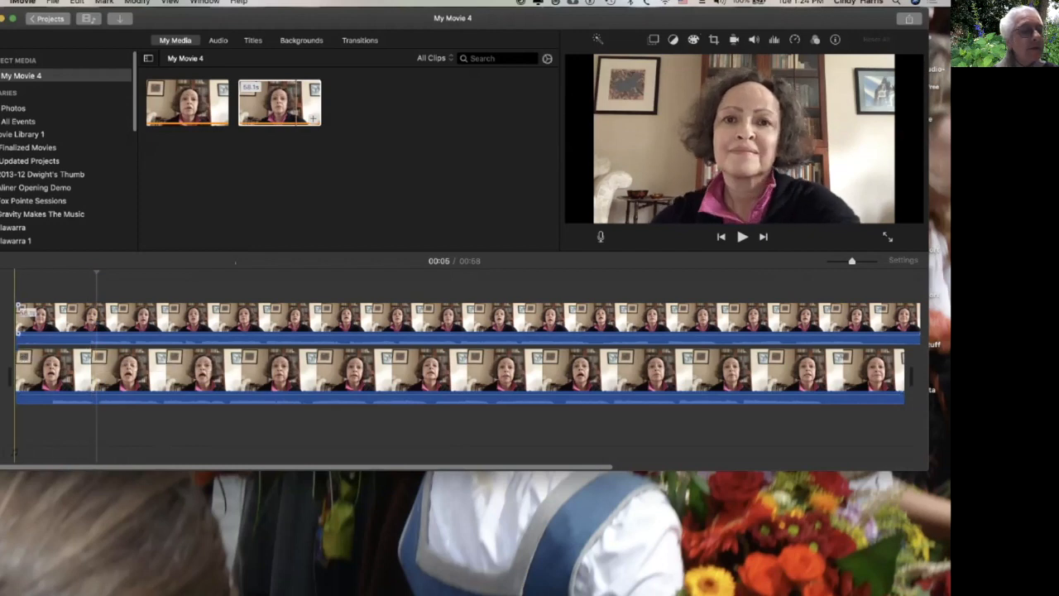
{"action": "left_click_drag", "start_coordinate": [16, 313], "coordinate": [87, 313]}
{"action": "left_click", "coordinate": [170, 318]}
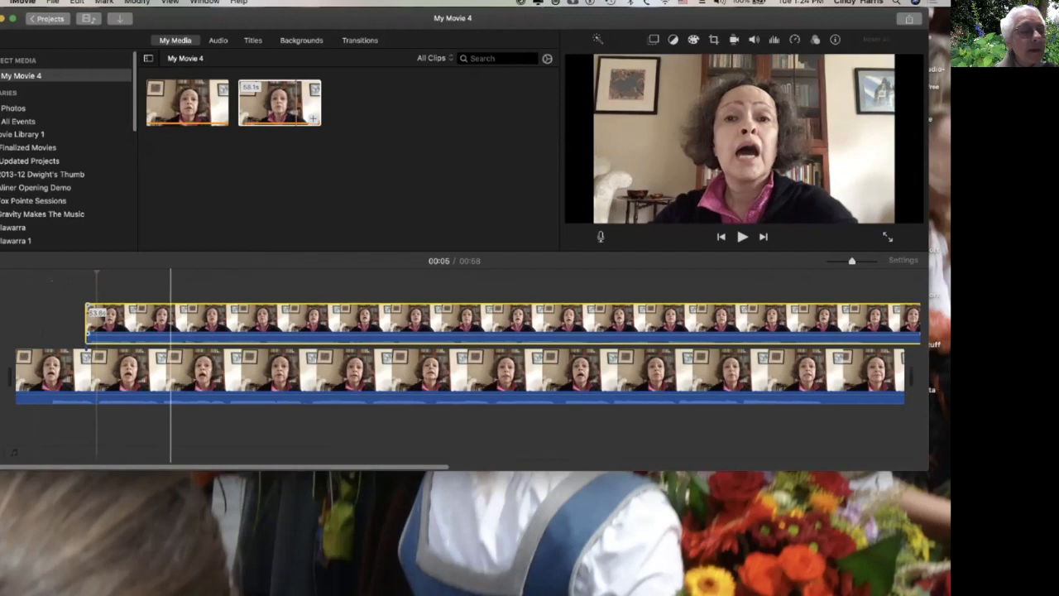
{"action": "left_click", "coordinate": [28, 430]}
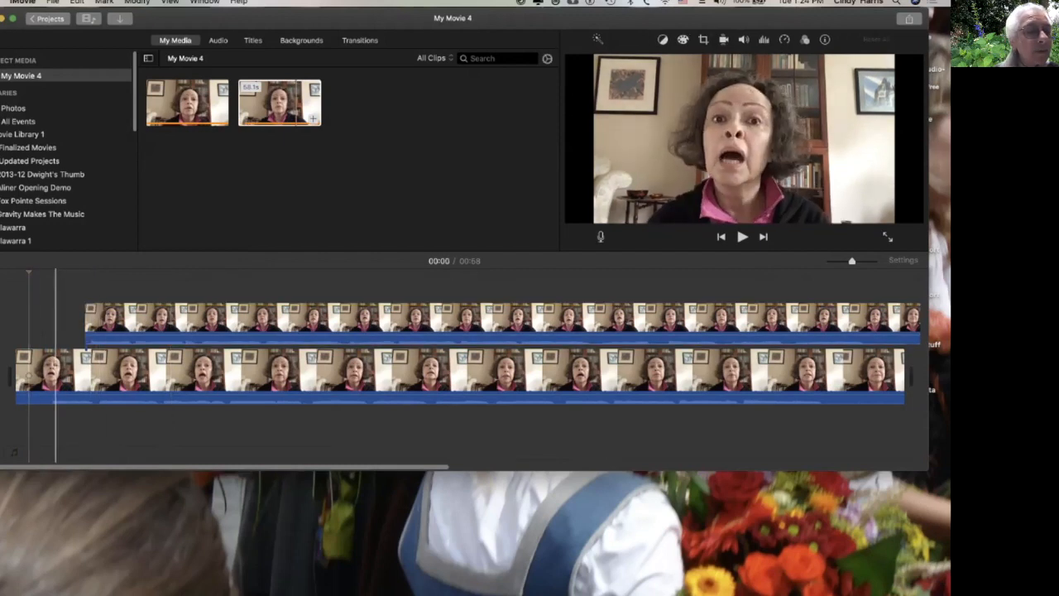
{"action": "left_click", "coordinate": [198, 319]}
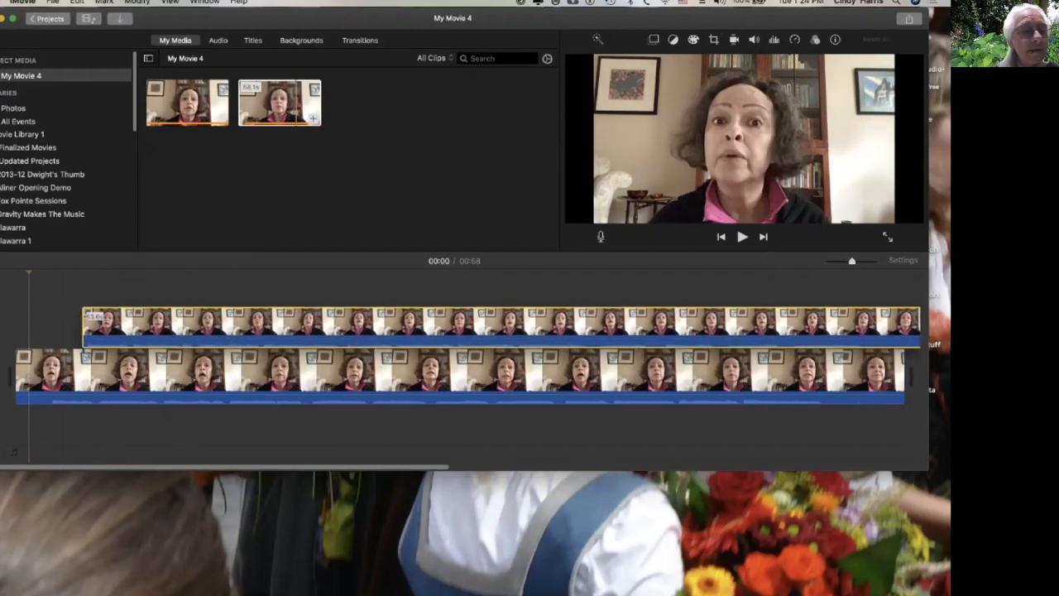
{"action": "left_click_drag", "start_coordinate": [198, 324], "coordinate": [165, 319]}
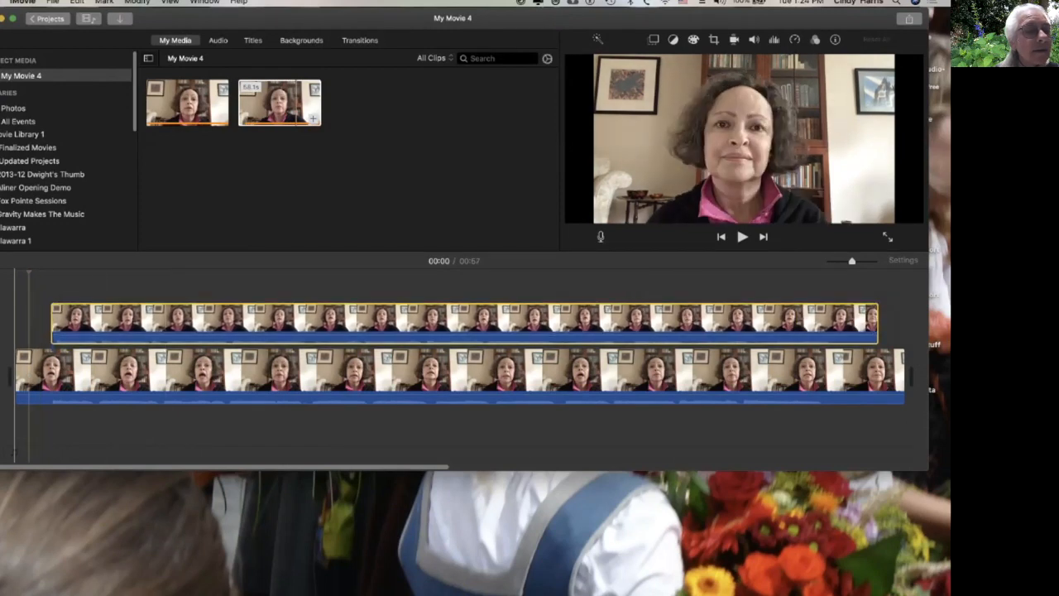
Play both stacked clips from the start to check how they line up.
{"action": "left_click", "coordinate": [15, 327]}
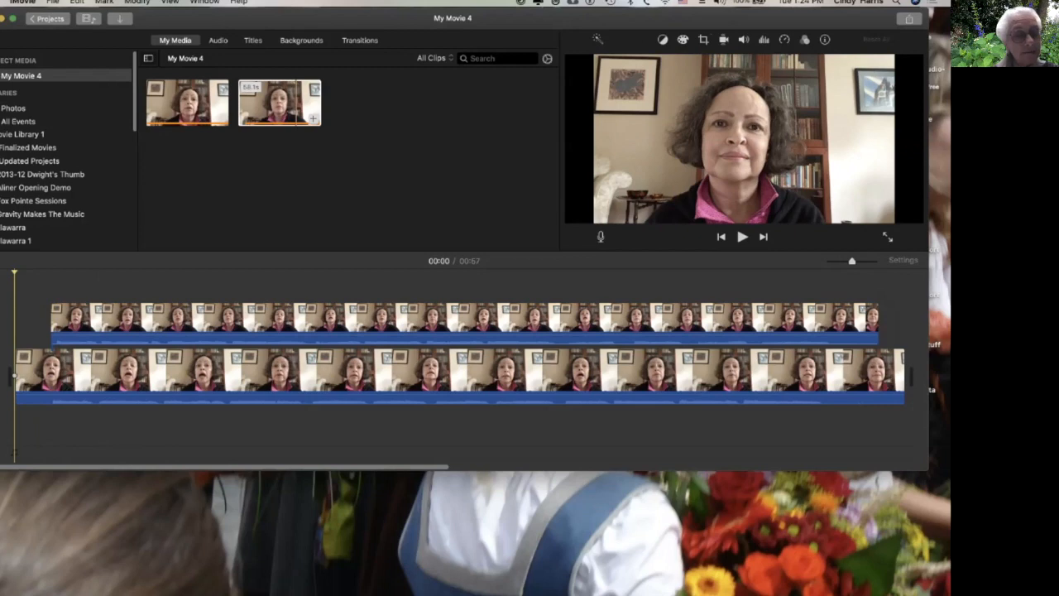
{"action": "key", "text": "space"}
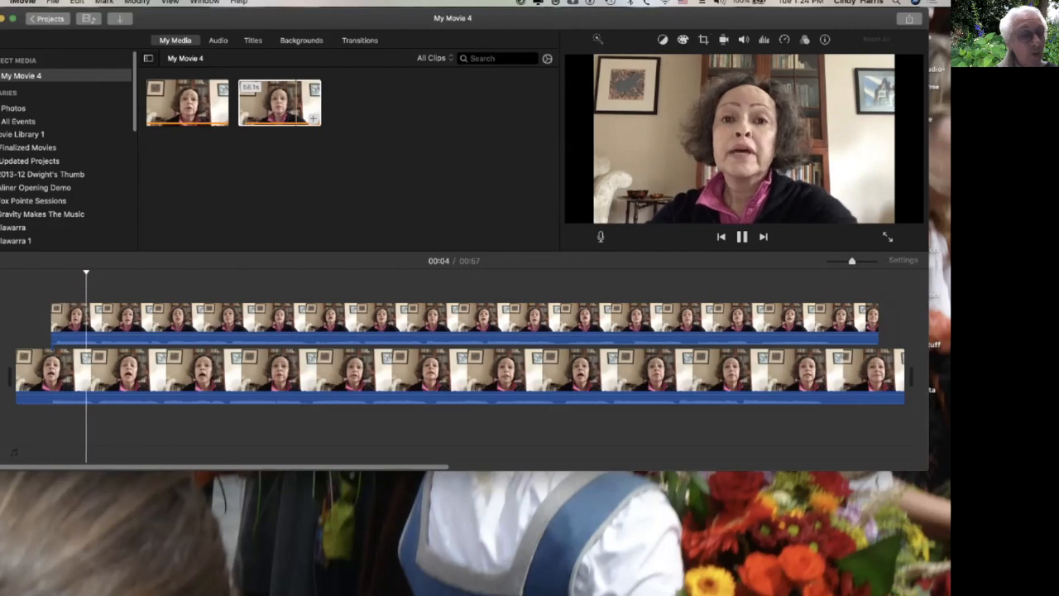
{"action": "key", "text": "space"}
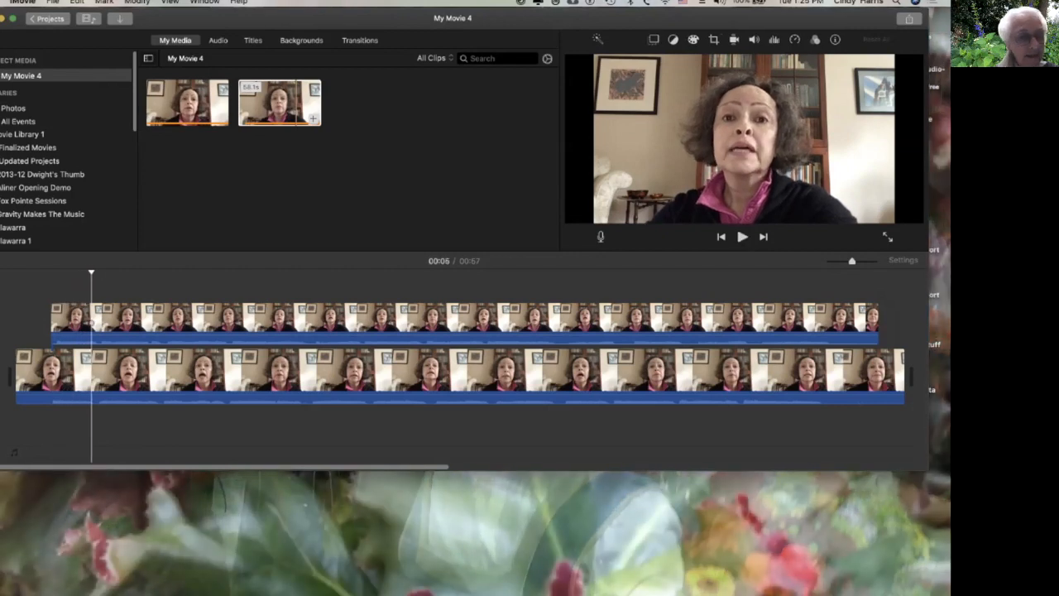
{"action": "left_click", "coordinate": [14, 452]}
{"action": "key", "text": "space"}
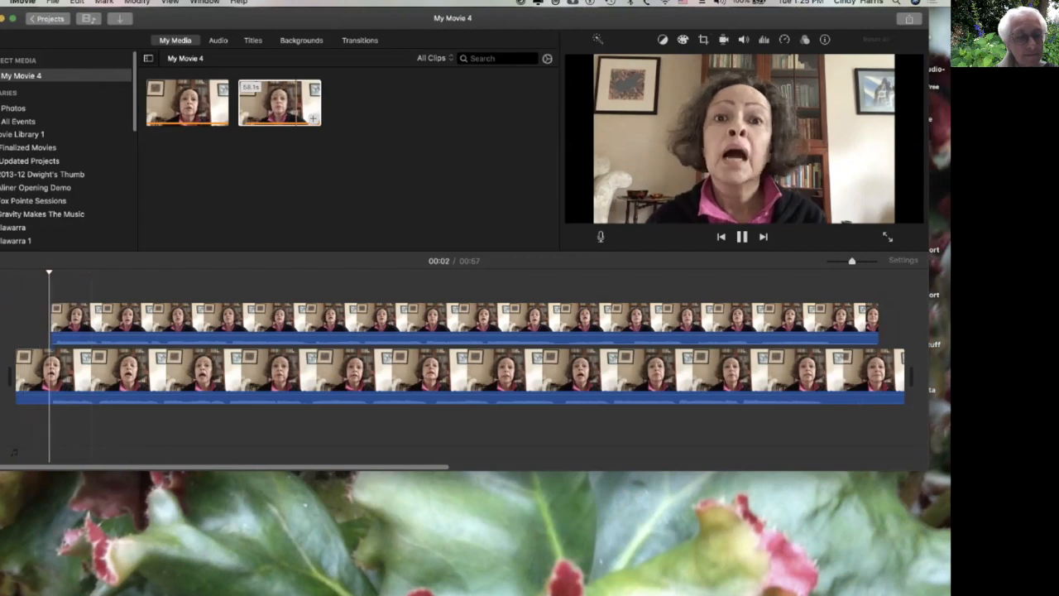
{"action": "key", "text": "space"}
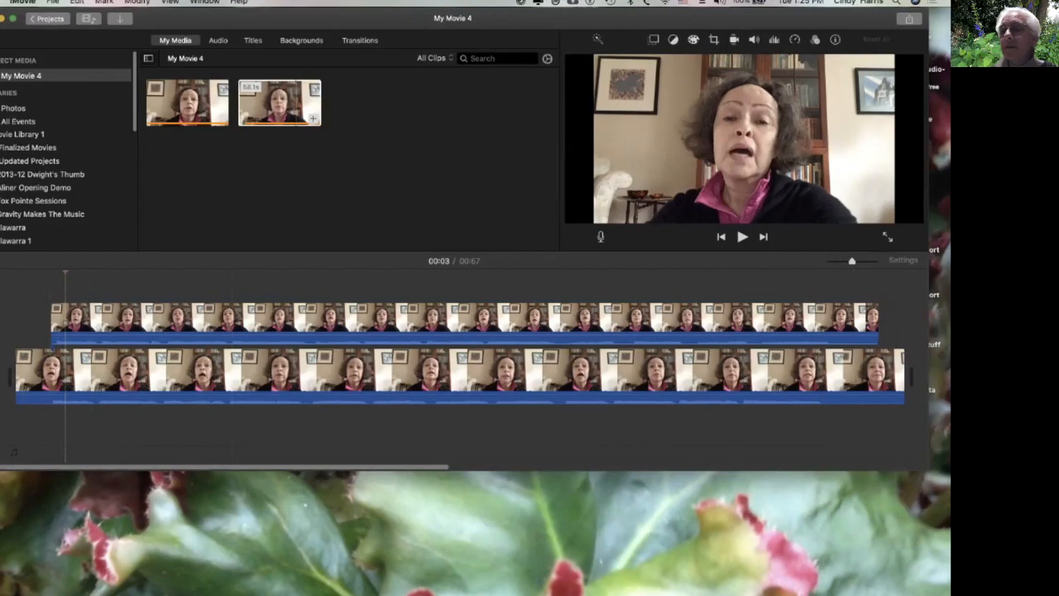
Zoom into the timeline and nudge the upper clip slightly left to align it with the lower clip.
{"action": "left_click_drag", "start_coordinate": [852, 262], "coordinate": [874, 261]}
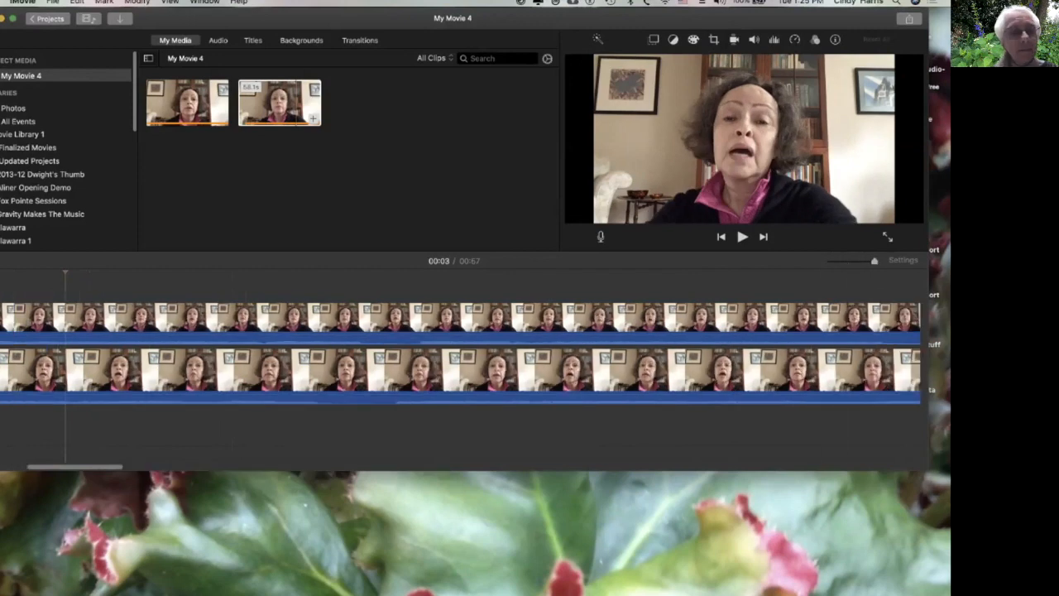
{"action": "scroll", "coordinate": [468, 331], "scroll_direction": "left", "scroll_amount": 6}
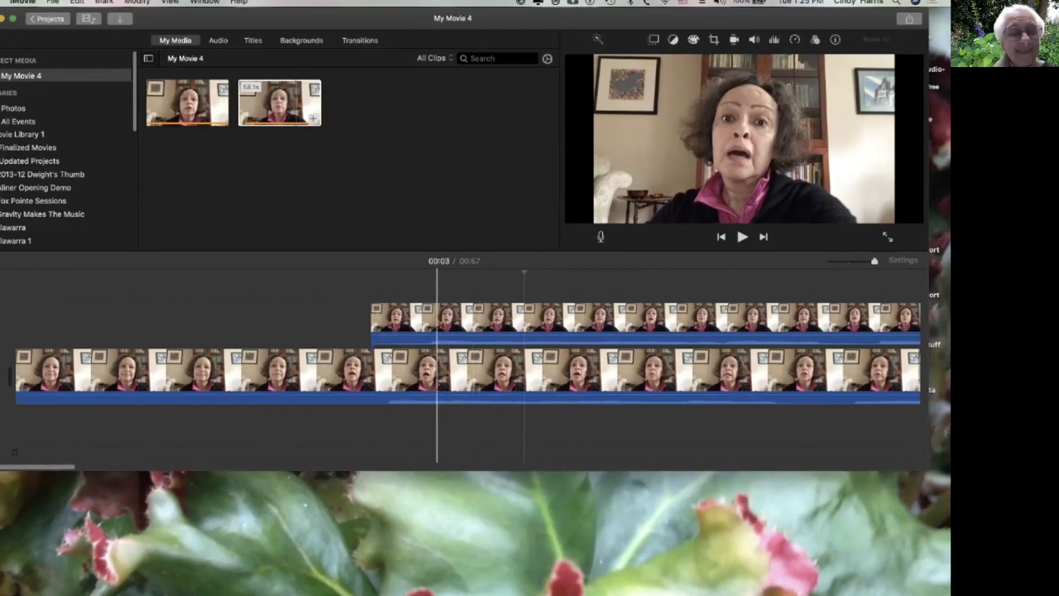
{"action": "left_click", "coordinate": [448, 318]}
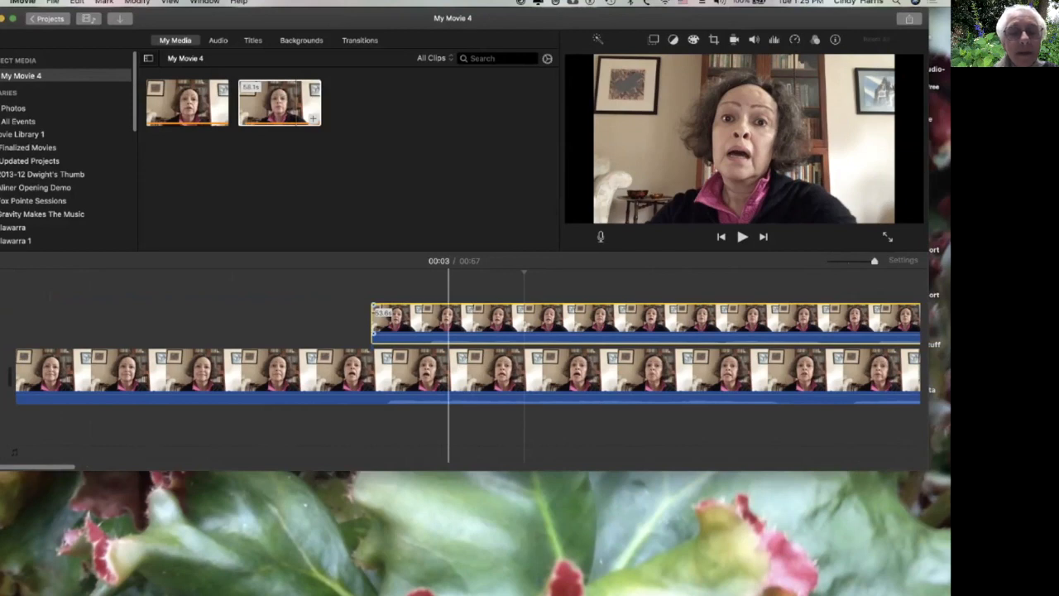
{"action": "left_click_drag", "start_coordinate": [456, 318], "coordinate": [415, 318]}
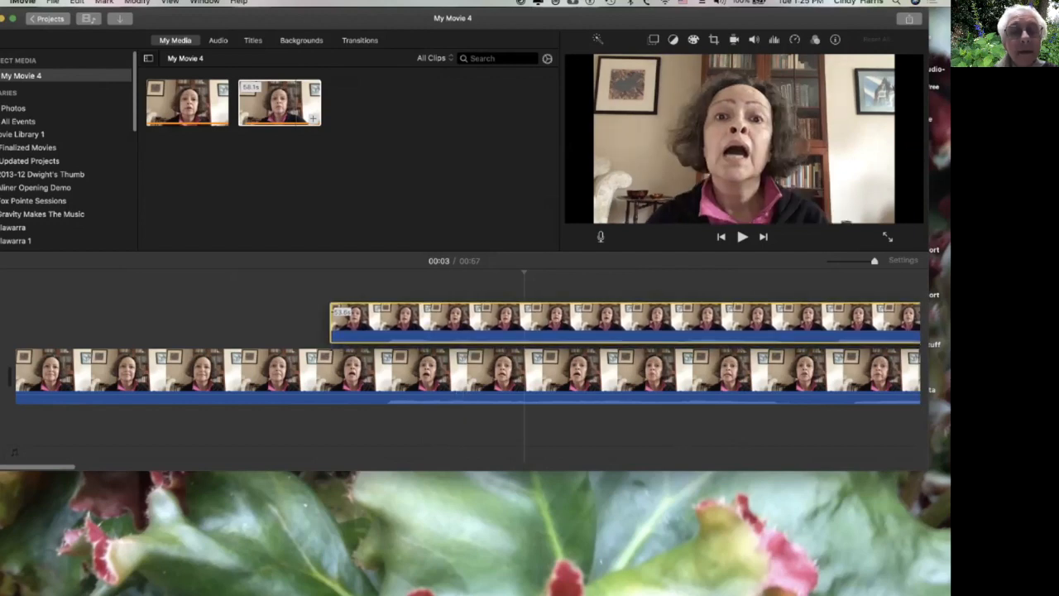
{"action": "left_click_drag", "start_coordinate": [415, 318], "coordinate": [414, 318]}
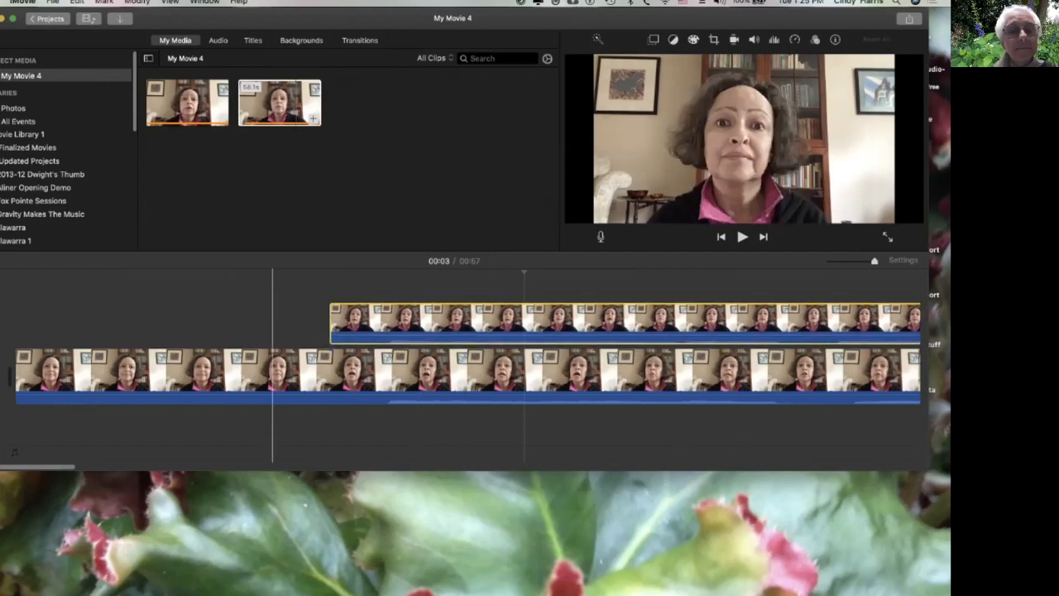
Play the aligned clips from near the start and zoom through the timeline to check their sync.
{"action": "left_click", "coordinate": [270, 319]}
{"action": "left_click", "coordinate": [271, 376]}
{"action": "key", "text": "space"}
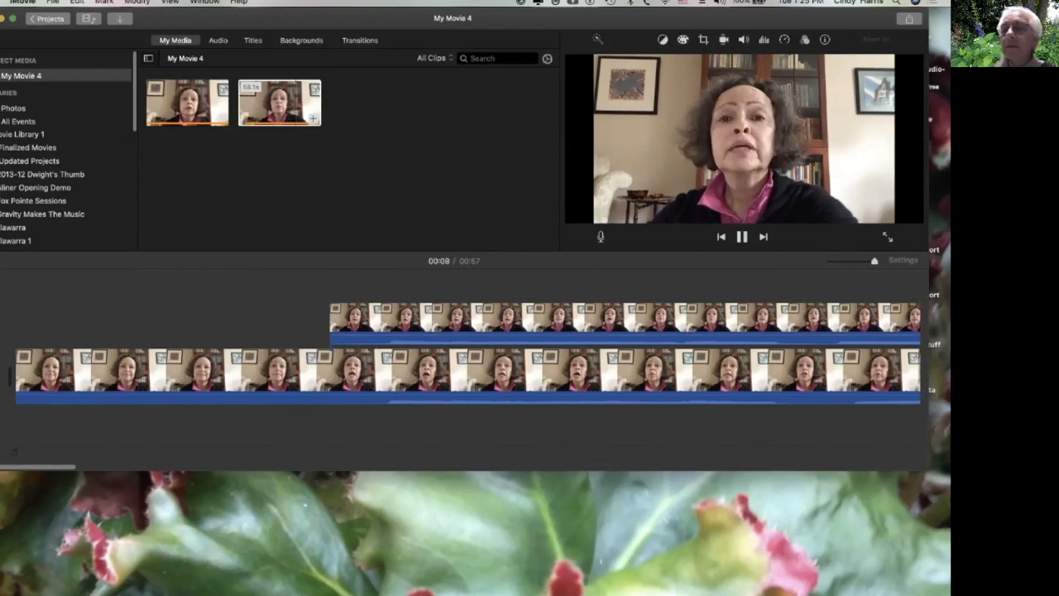
{"action": "left_click", "coordinate": [843, 261]}
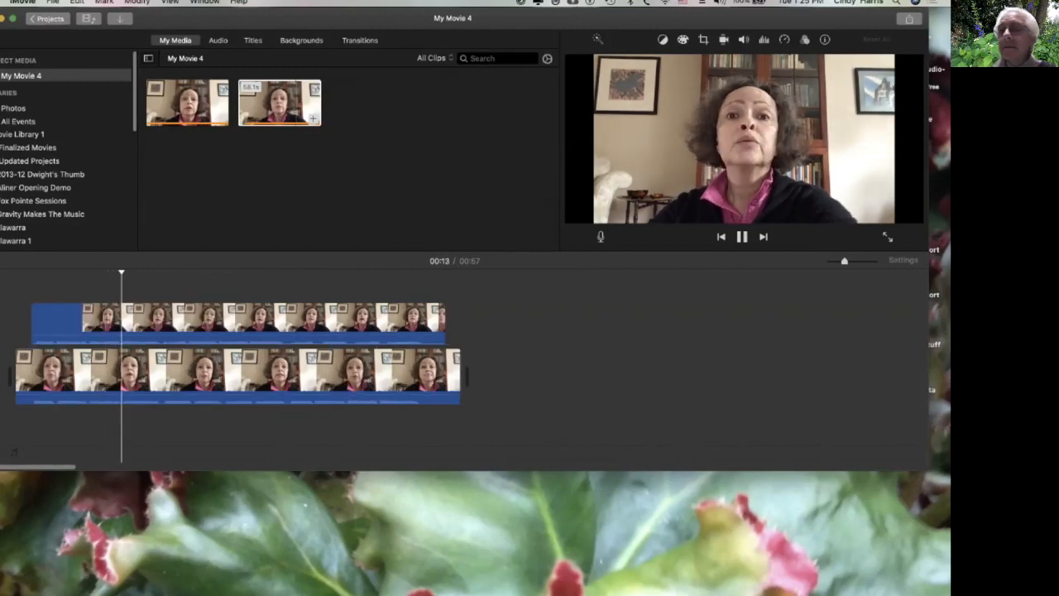
{"action": "key", "text": "super+plus"}
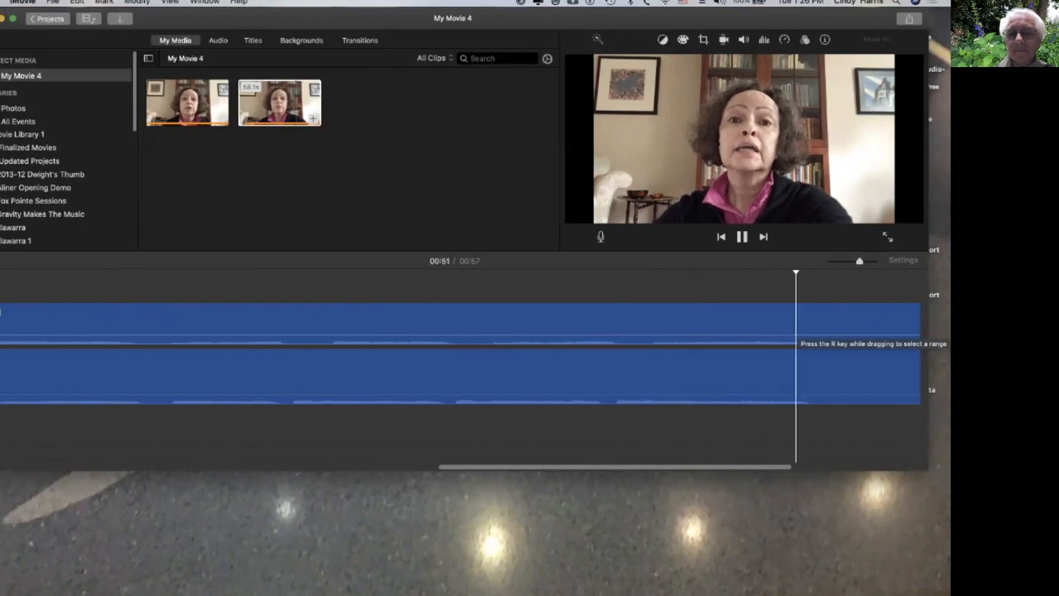
{"action": "key", "text": "space"}
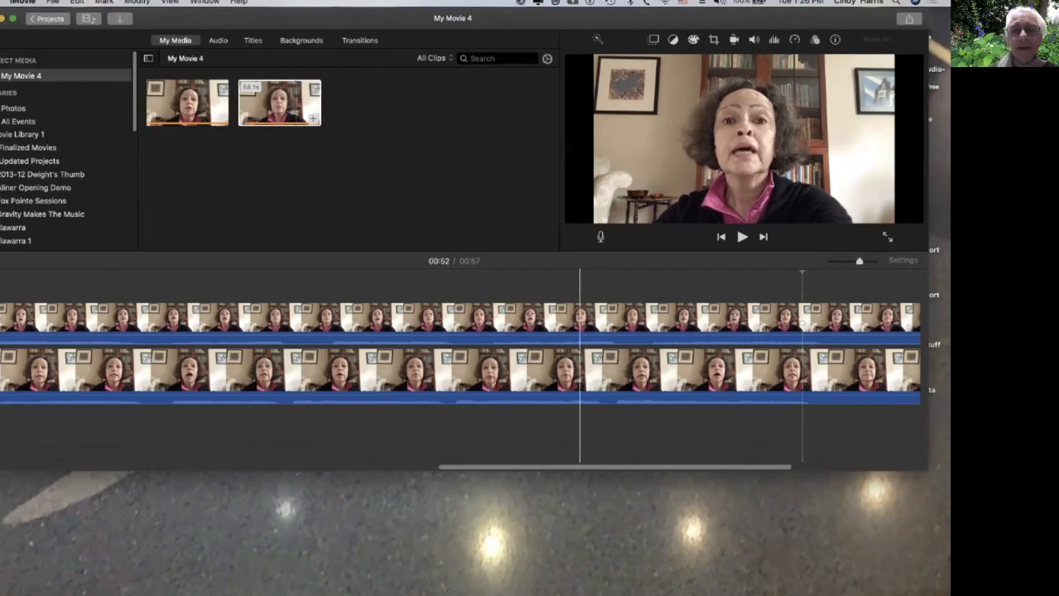
{"action": "scroll", "coordinate": [561, 364], "scroll_direction": "left", "scroll_amount": 10}
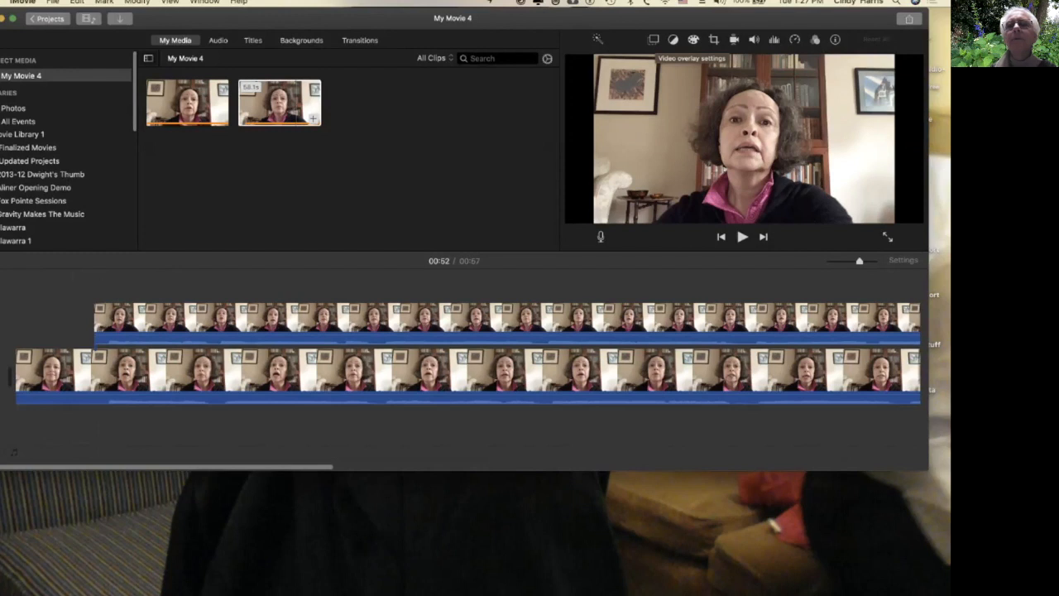
Set the upper clip's video overlay style to Split Screen.
{"action": "left_click", "coordinate": [653, 39]}
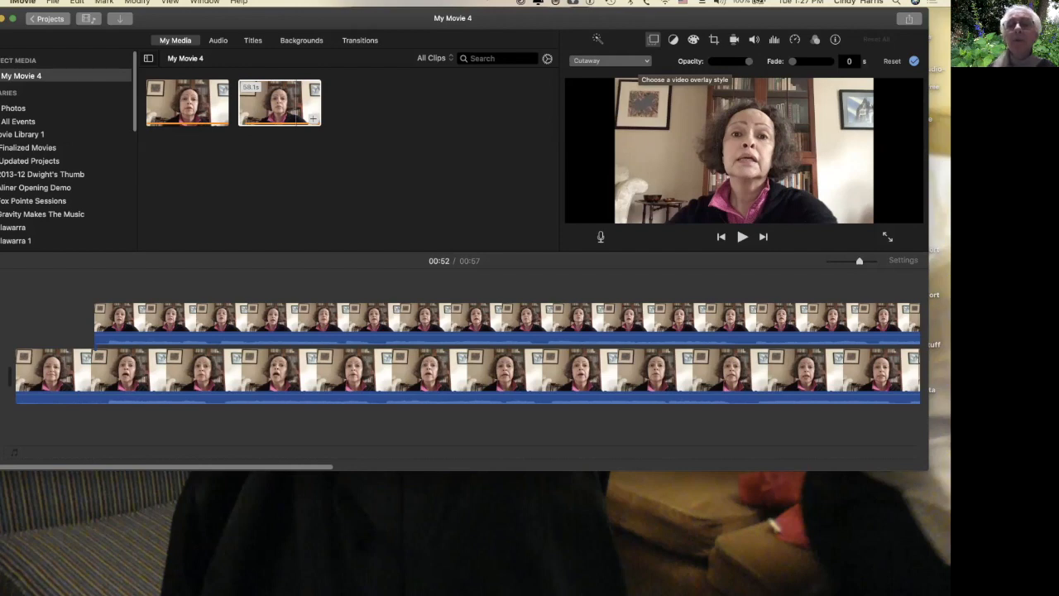
{"action": "left_click", "coordinate": [637, 62]}
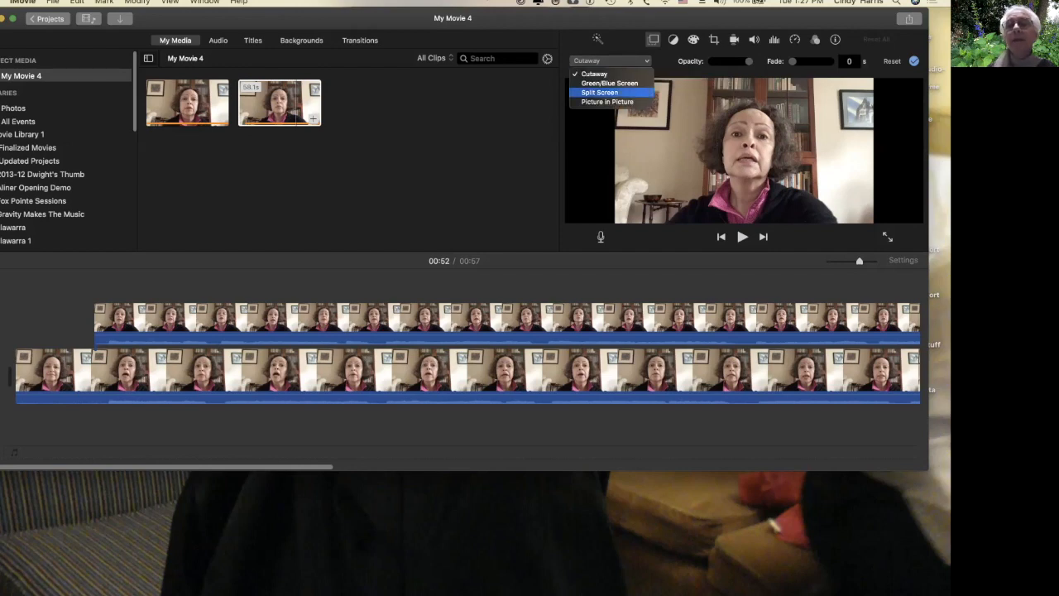
{"action": "left_click", "coordinate": [600, 92]}
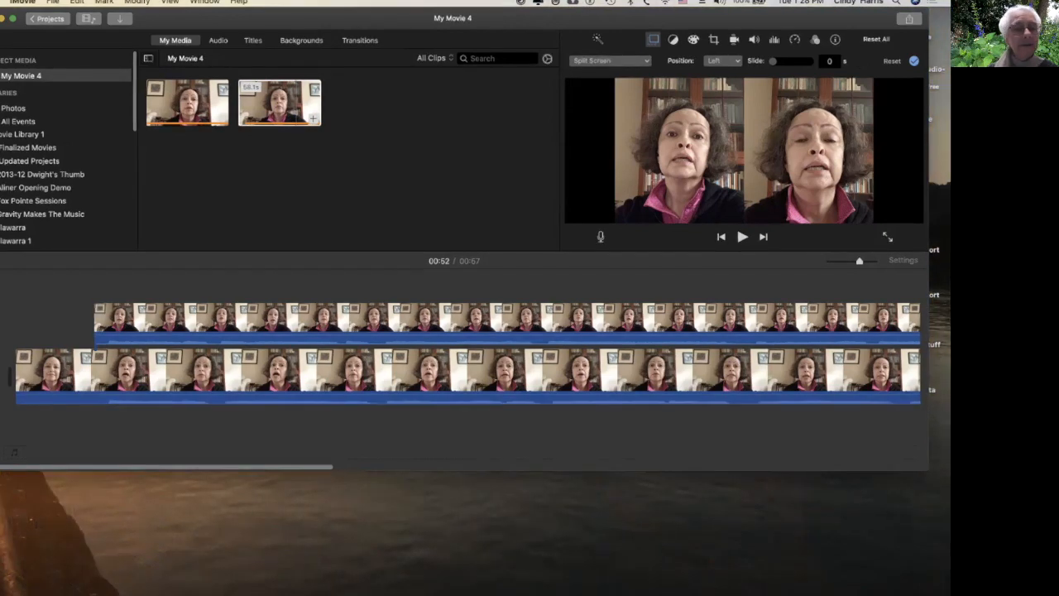
Scrub through the start of the timeline to preview the split-screen result.
{"action": "left_click", "coordinate": [48, 374]}
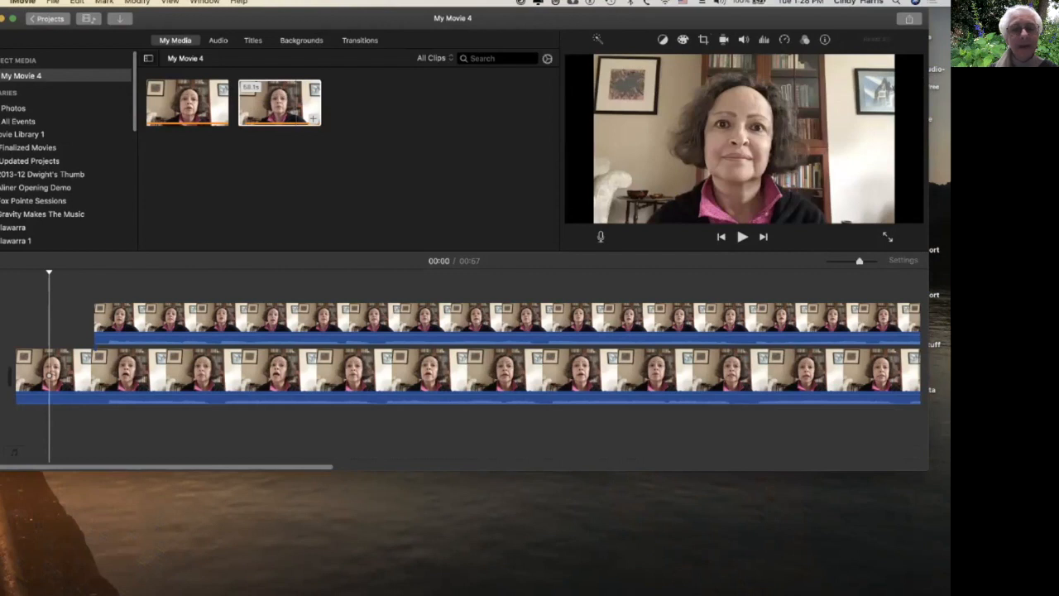
{"action": "left_click_drag", "start_coordinate": [49, 375], "coordinate": [79, 374]}
{"action": "left_click_drag", "start_coordinate": [78, 273], "coordinate": [92, 273]}
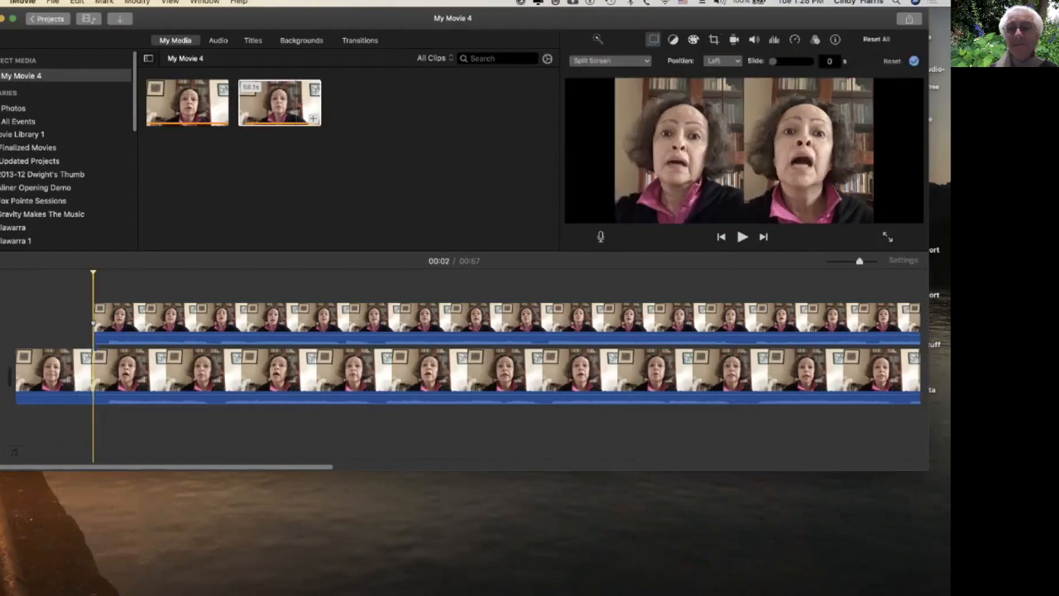
{"action": "mouse_move", "coordinate": [93, 323]}
{"action": "left_mouse_down"}
{"action": "mouse_move", "coordinate": [74, 364]}
{"action": "mouse_move", "coordinate": [96, 364]}
{"action": "mouse_move", "coordinate": [80, 375]}
{"action": "mouse_move", "coordinate": [74, 364]}
{"action": "mouse_move", "coordinate": [92, 323]}
{"action": "left_mouse_up"}
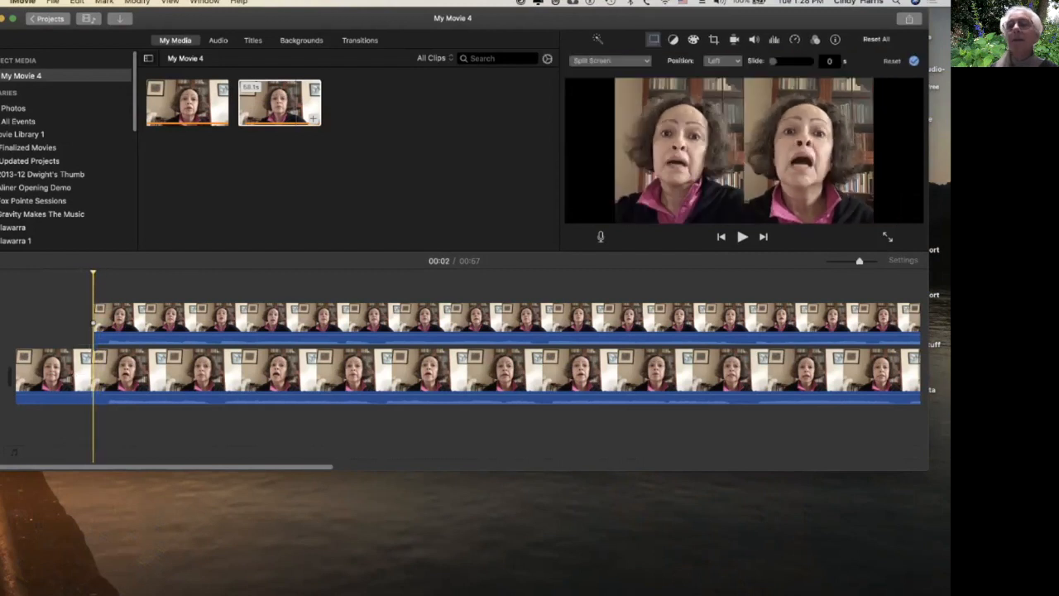
{"action": "left_click_drag", "start_coordinate": [92, 273], "coordinate": [103, 273]}
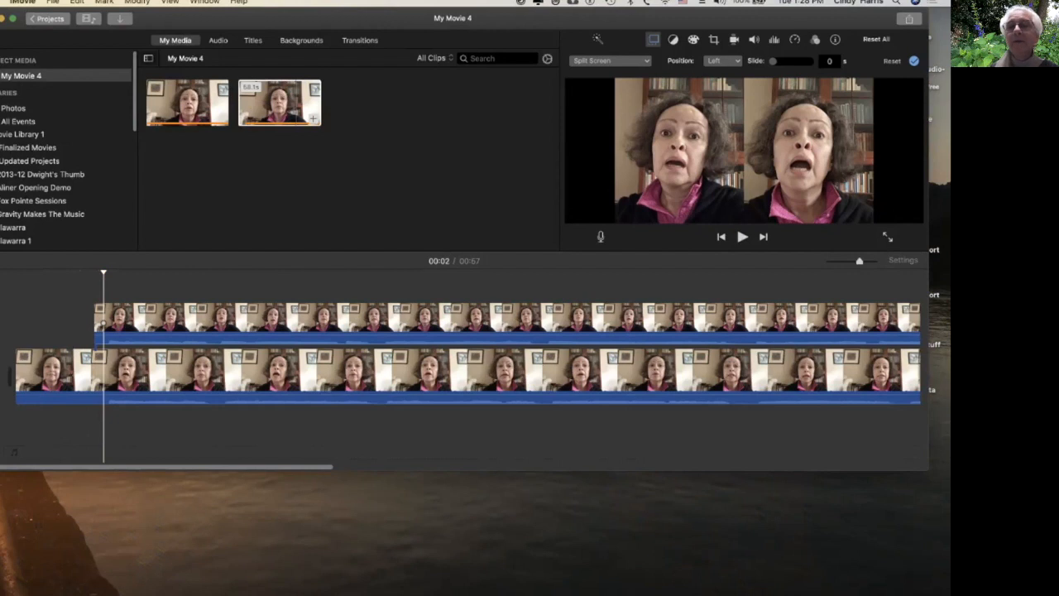
Try the Top split-screen position for the upper clip, then set the position back to Left.
{"action": "left_click", "coordinate": [610, 60]}
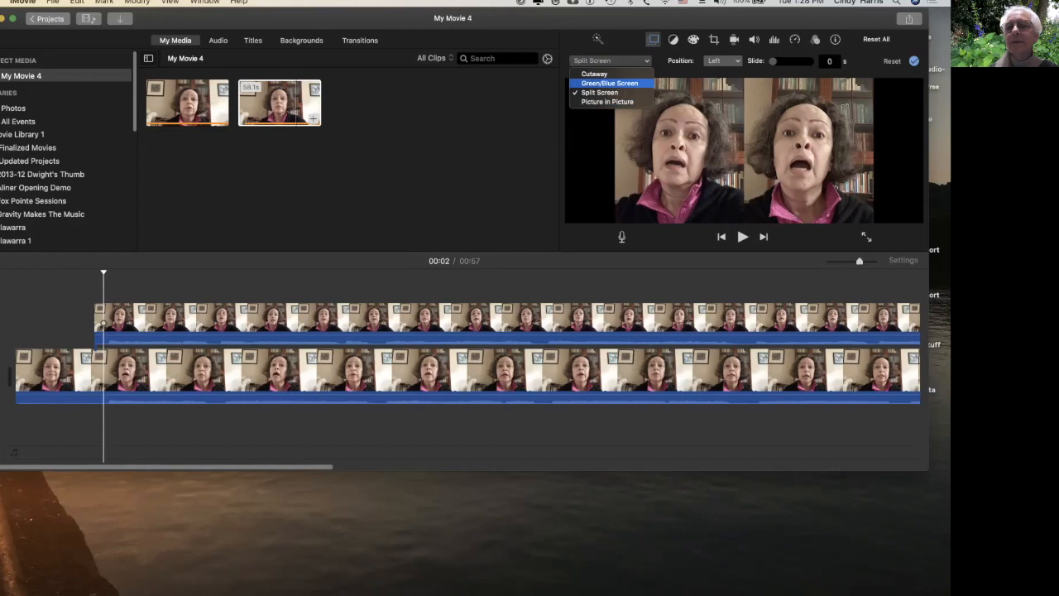
{"action": "left_click", "coordinate": [601, 92]}
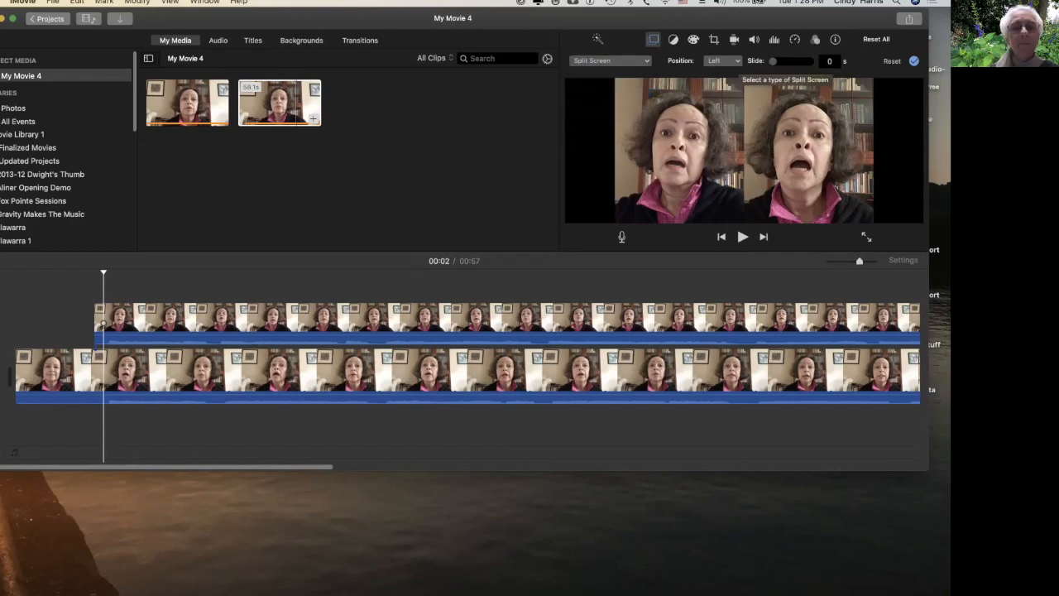
{"action": "left_click", "coordinate": [723, 60]}
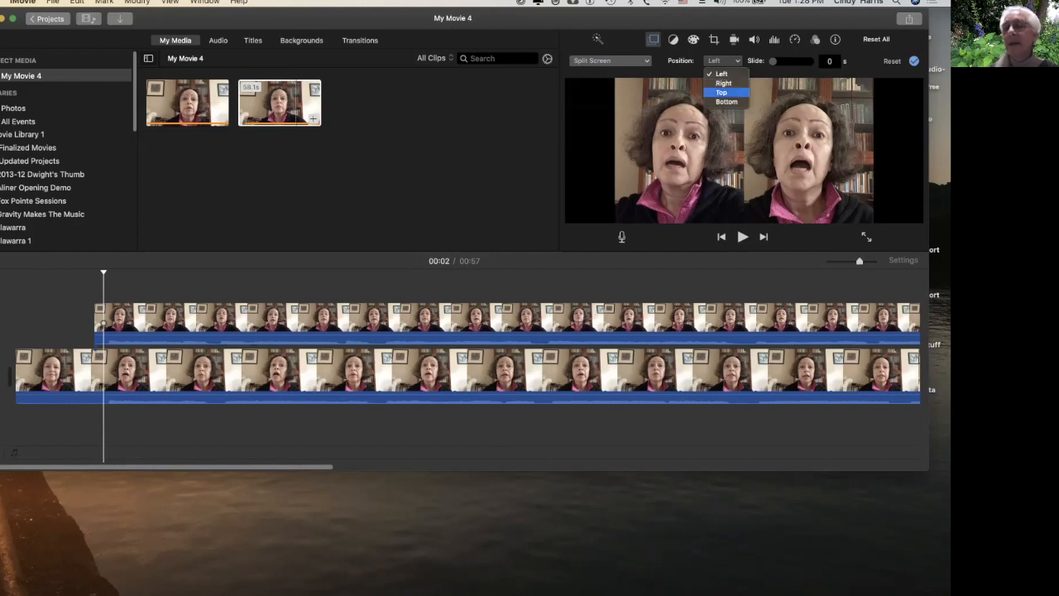
{"action": "left_click", "coordinate": [721, 92]}
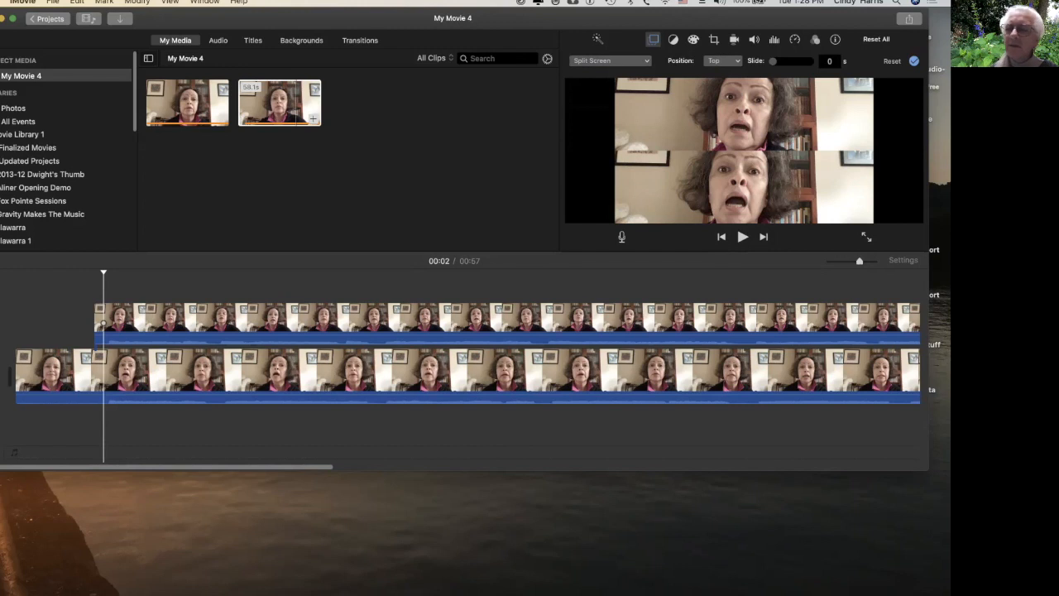
{"action": "left_click", "coordinate": [723, 60]}
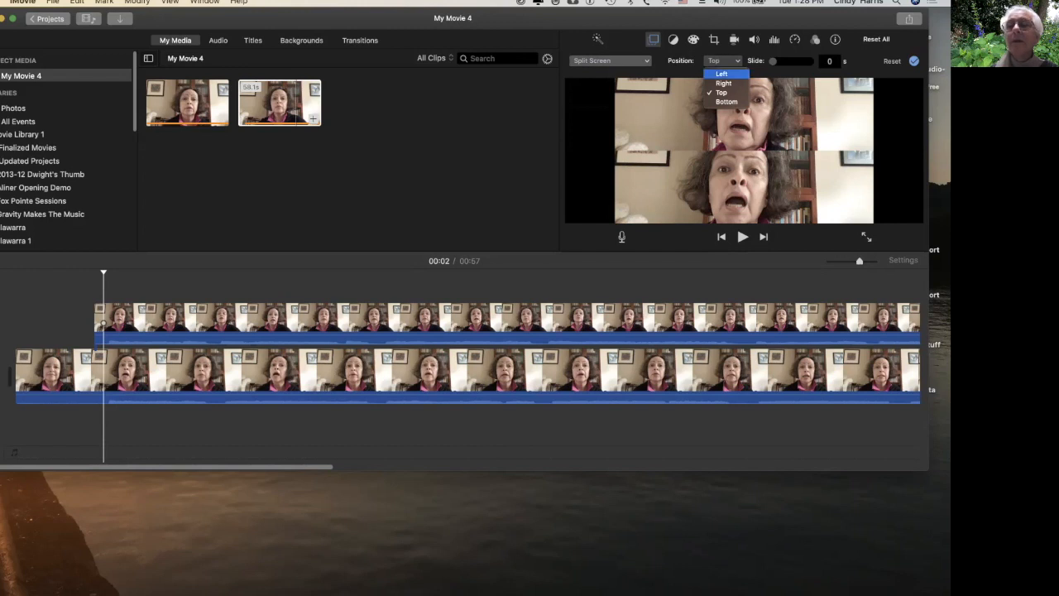
{"action": "left_click", "coordinate": [722, 73]}
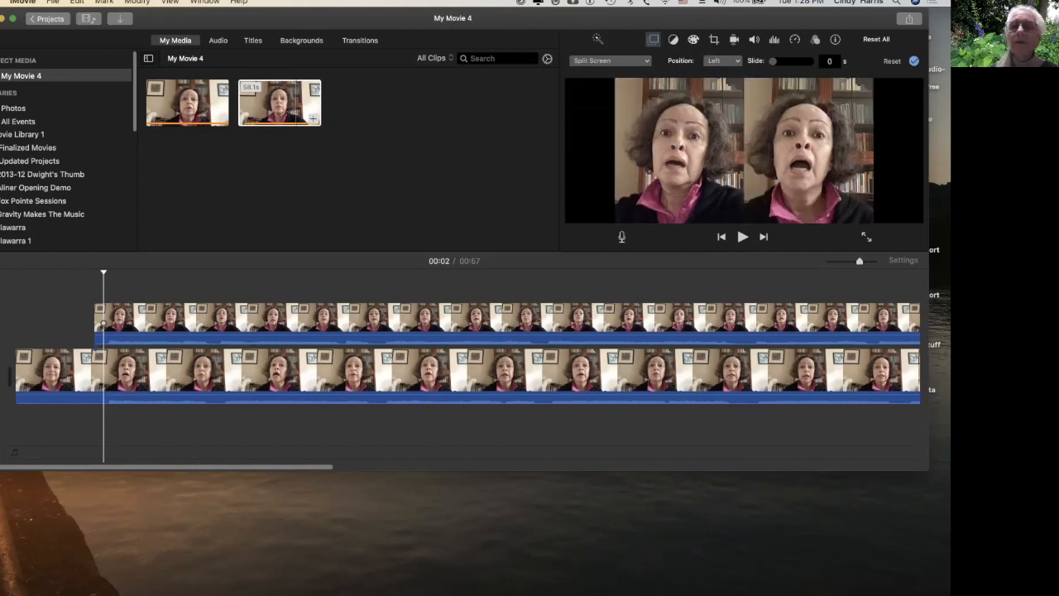
Switch the upper clip's overlay style to Picture in Picture and resize the inset window in the viewer.
{"action": "left_click", "coordinate": [610, 60]}
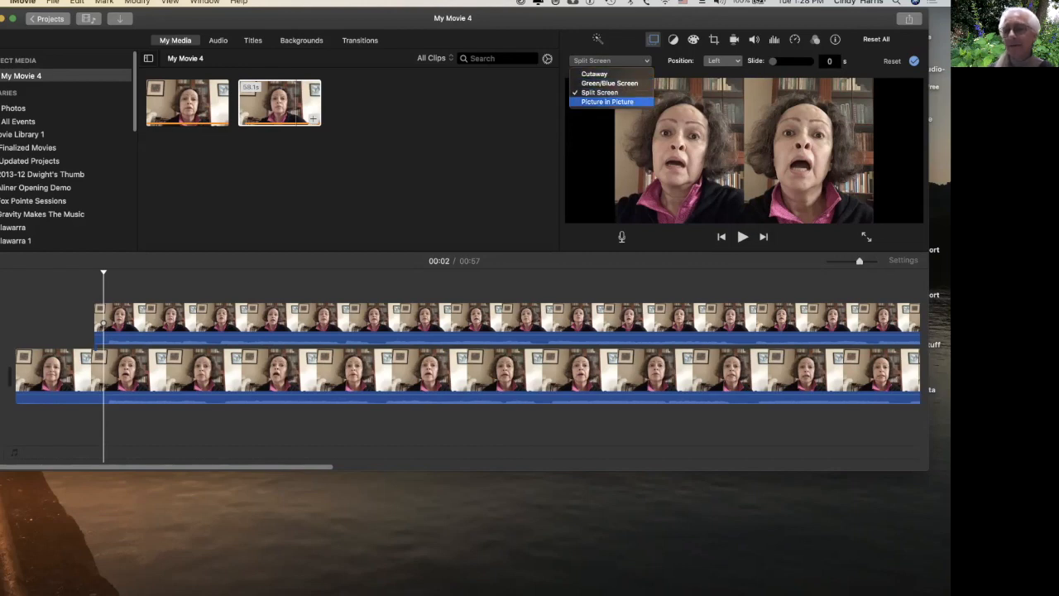
{"action": "left_click", "coordinate": [607, 102]}
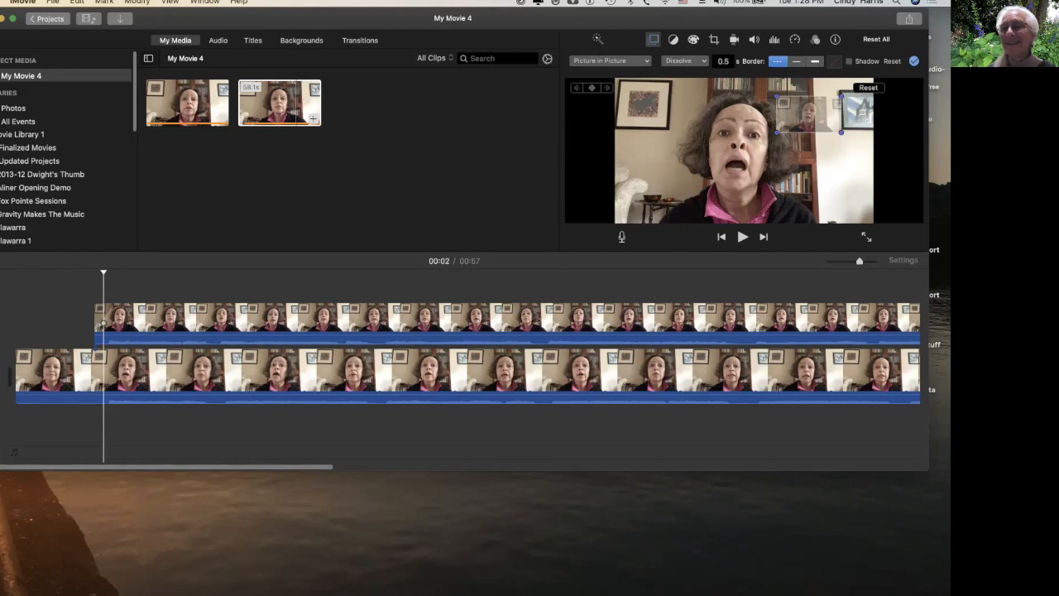
{"action": "left_click_drag", "start_coordinate": [776, 132], "coordinate": [772, 187]}
{"action": "left_click_drag", "start_coordinate": [757, 143], "coordinate": [828, 153]}
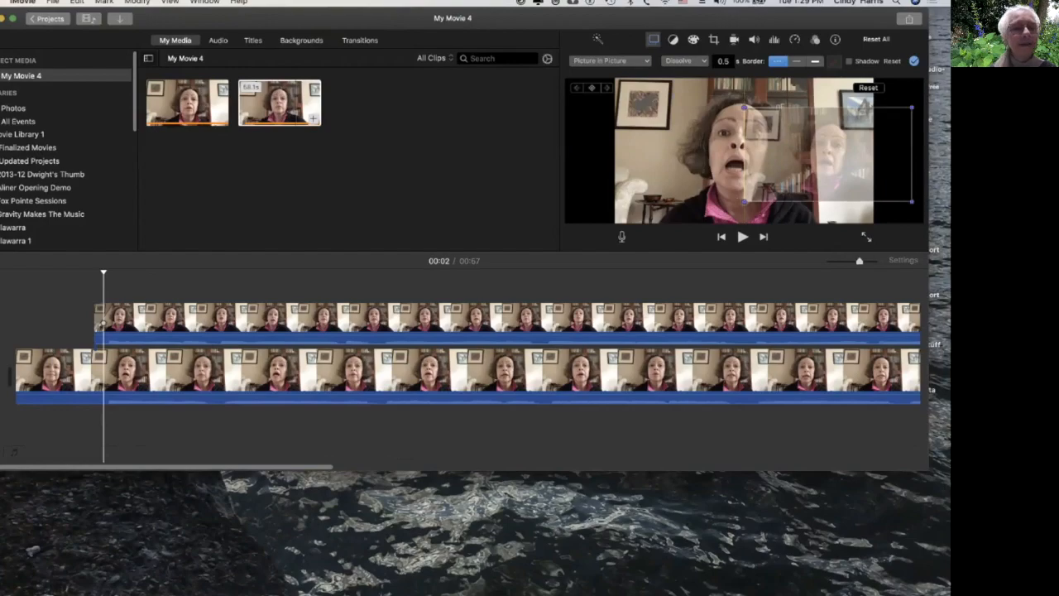
Set the picture-in-picture transition to Swap and move the inset to the viewer's upper-right corner.
{"action": "left_click", "coordinate": [685, 60]}
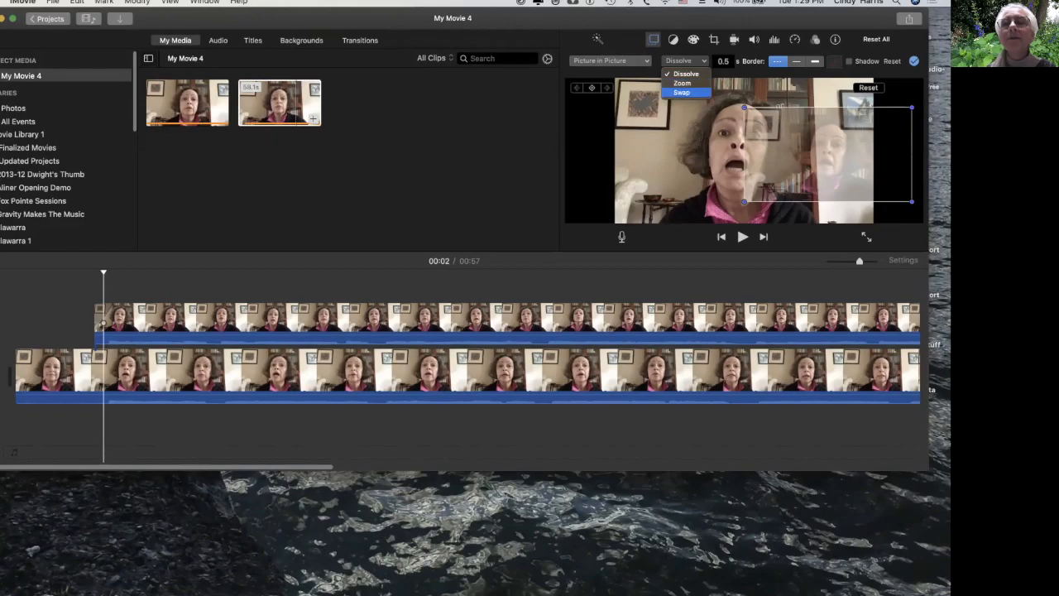
{"action": "left_click", "coordinate": [682, 92]}
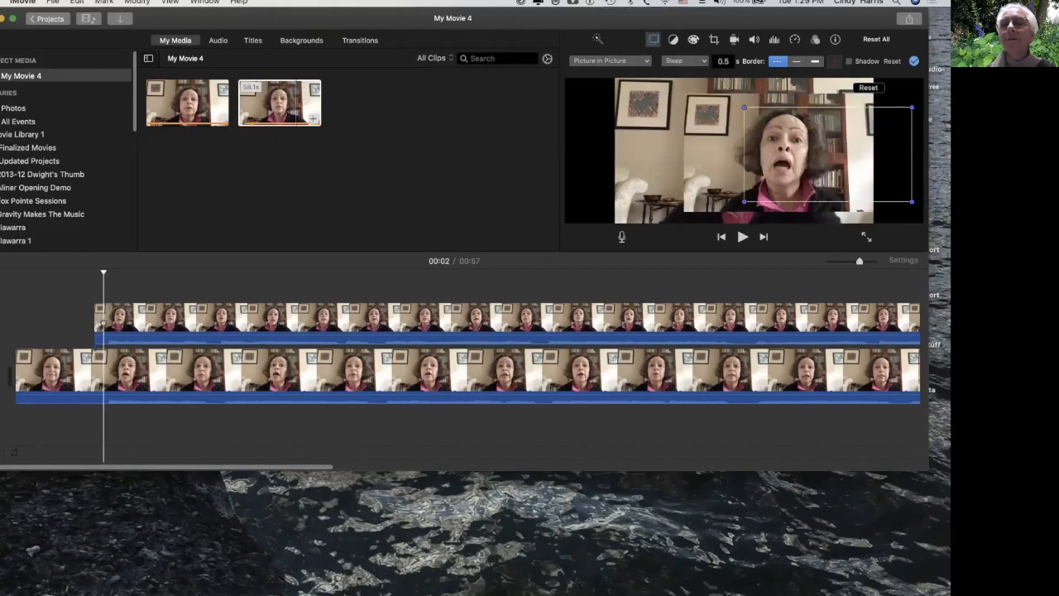
{"action": "left_click_drag", "start_coordinate": [745, 201], "coordinate": [746, 200]}
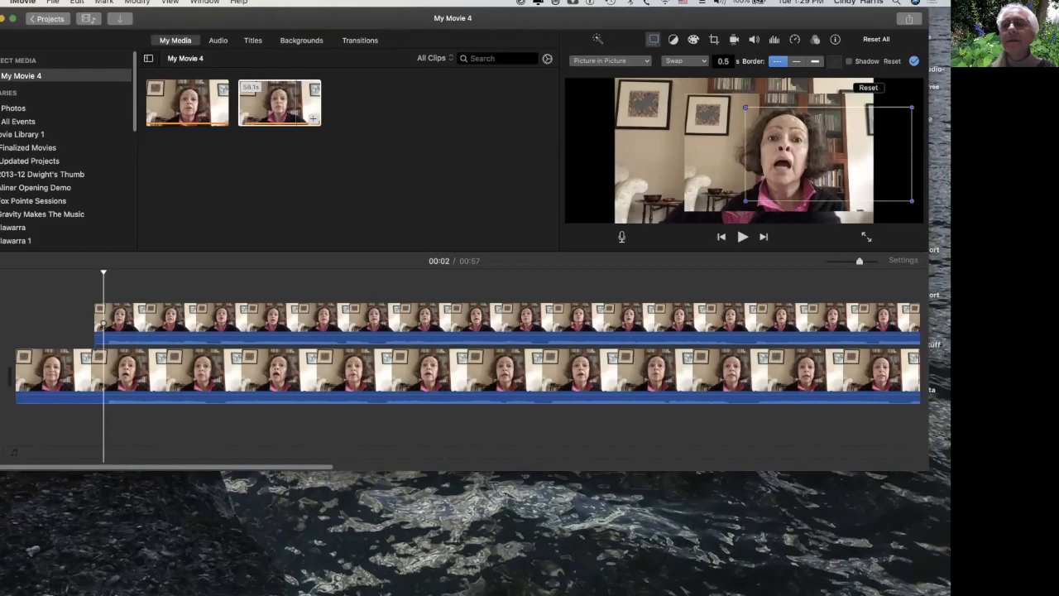
{"action": "left_click_drag", "start_coordinate": [828, 153], "coordinate": [758, 153]}
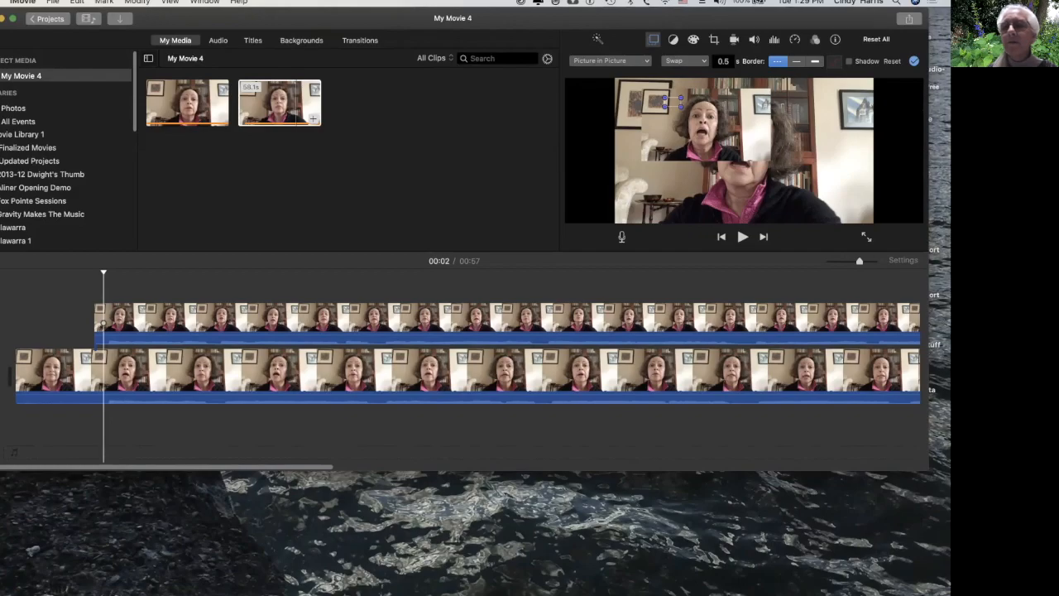
{"action": "left_click_drag", "start_coordinate": [672, 102], "coordinate": [897, 94]}
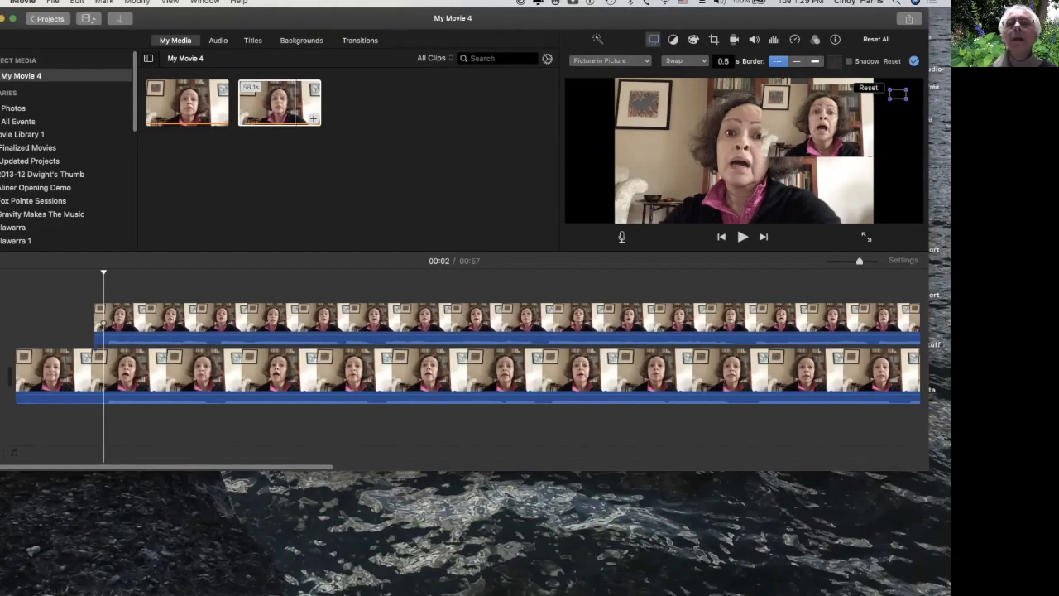
Change the picture-in-picture transition to Zoom and resize the inset window.
{"action": "left_click", "coordinate": [686, 61]}
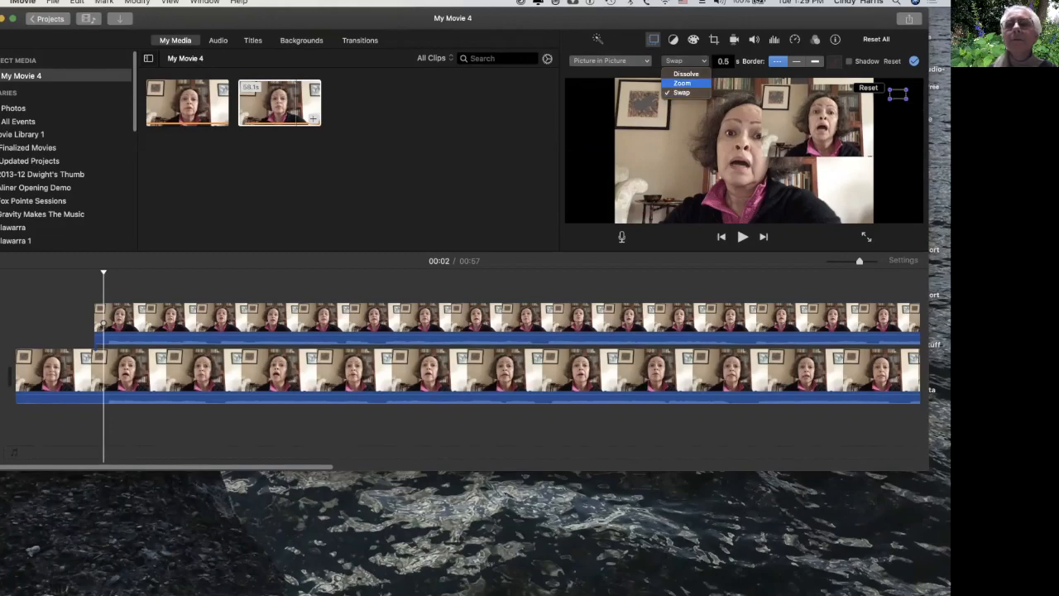
{"action": "left_click", "coordinate": [682, 84]}
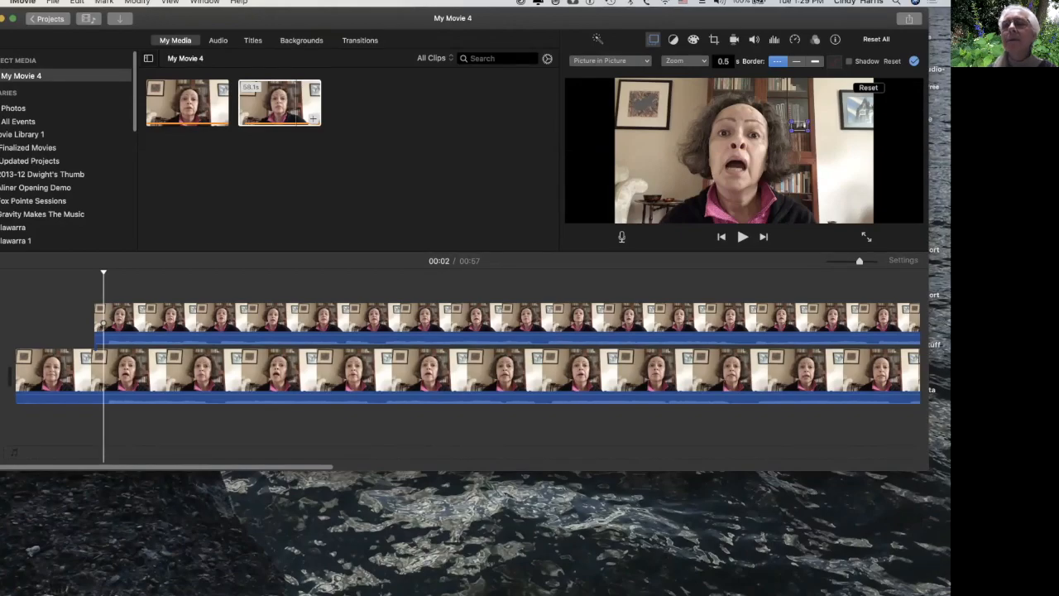
{"action": "left_click_drag", "start_coordinate": [808, 131], "coordinate": [889, 176]}
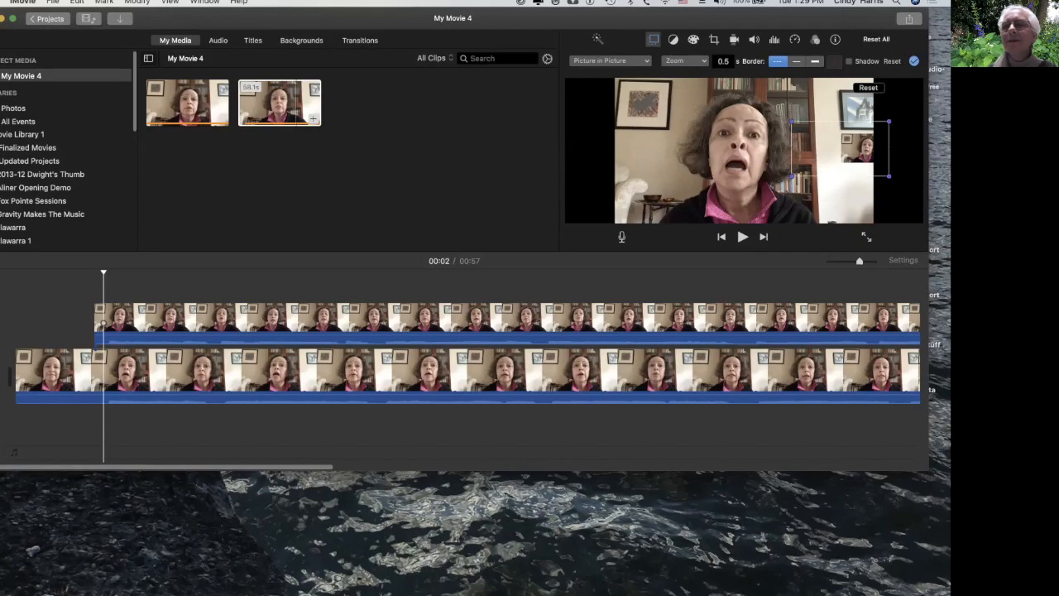
{"action": "left_click_drag", "start_coordinate": [840, 149], "coordinate": [848, 118]}
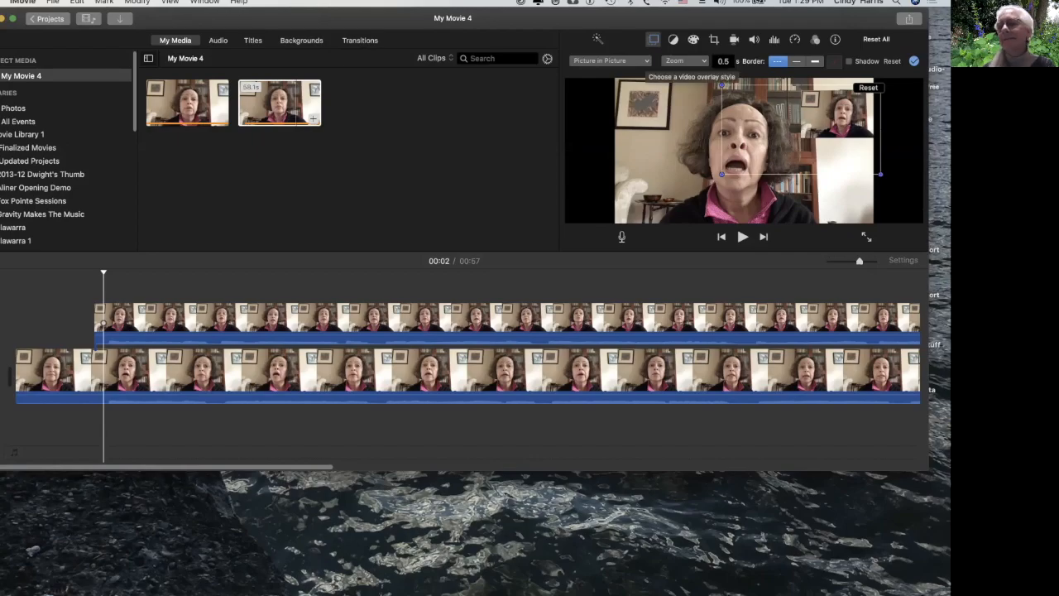
Set the upper clip's overlay style back to Split Screen.
{"action": "left_click", "coordinate": [610, 60]}
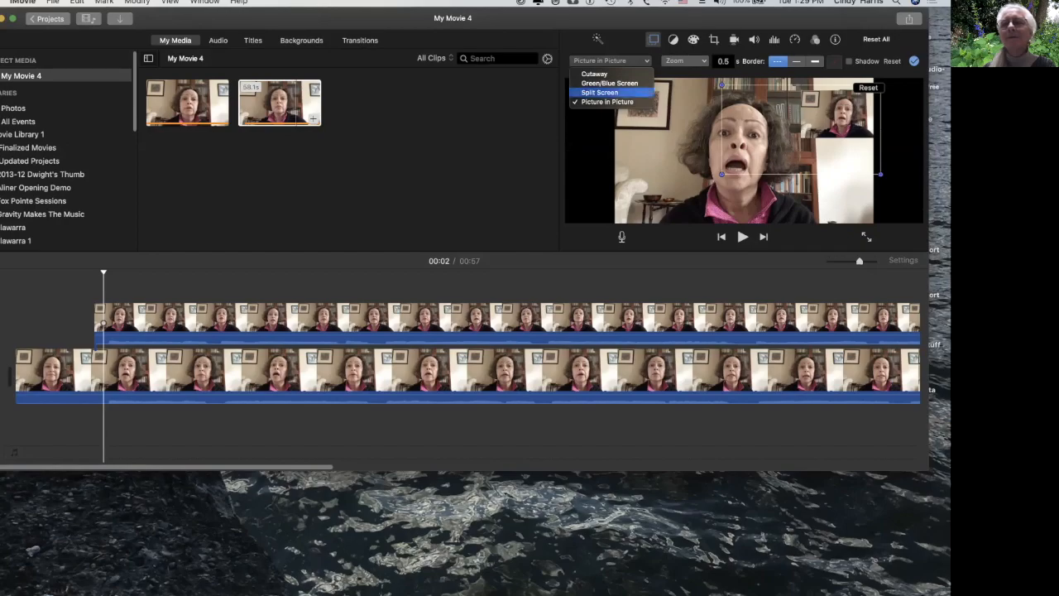
{"action": "left_click", "coordinate": [599, 92]}
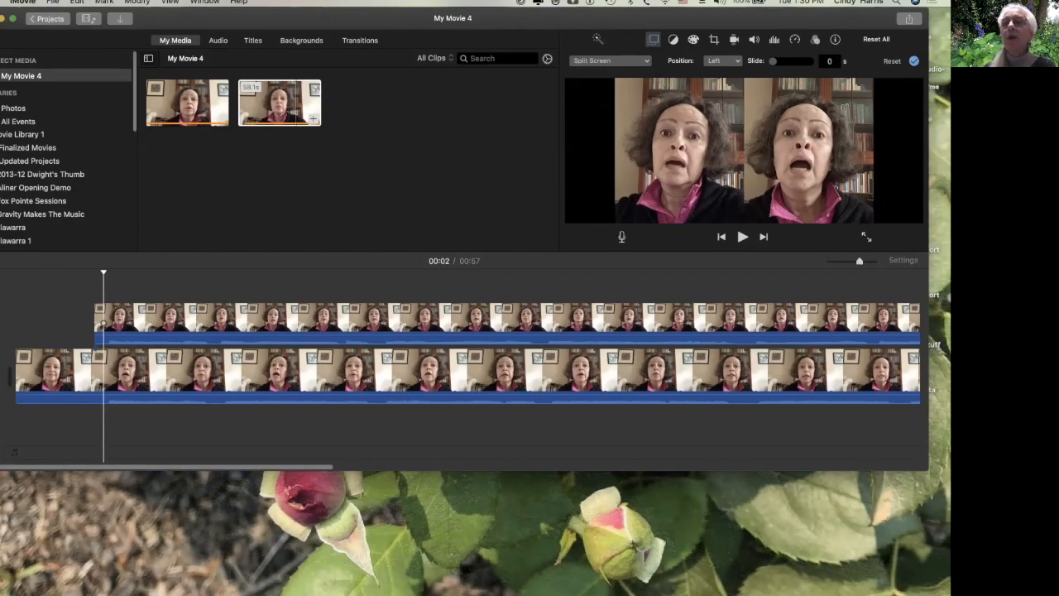
Play the split-screen video from near the start to preview it.
{"action": "left_click", "coordinate": [39, 324]}
{"action": "key", "text": "space"}
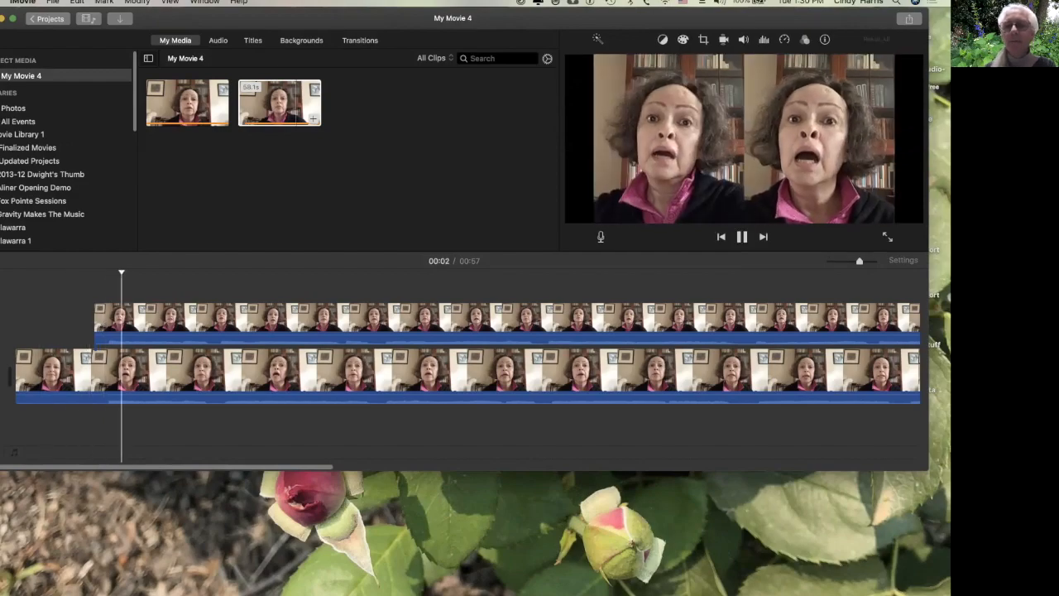
{"action": "key", "text": "space"}
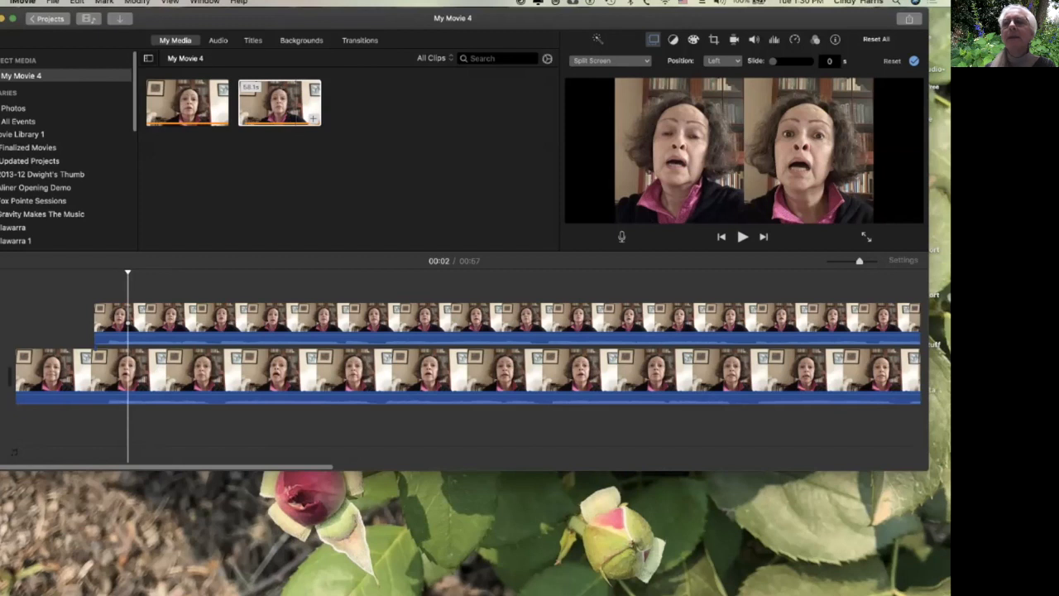
Set the split-screen Slide duration to 1 second and play from the start to preview the slide-in.
{"action": "left_click", "coordinate": [828, 61]}
{"action": "type", "text": "1"}
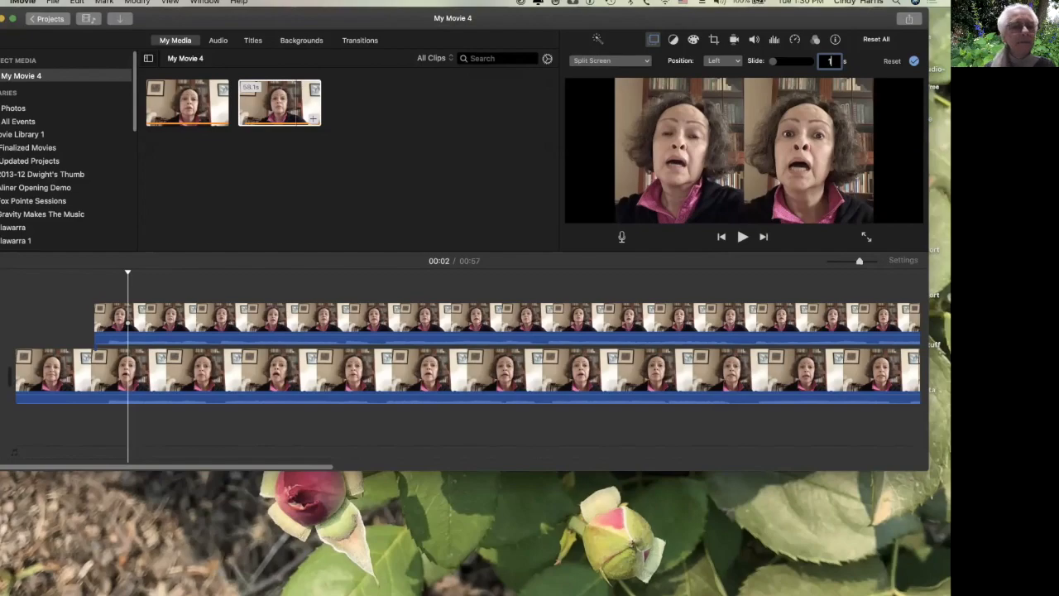
{"action": "left_click", "coordinate": [50, 310]}
{"action": "key", "text": "space"}
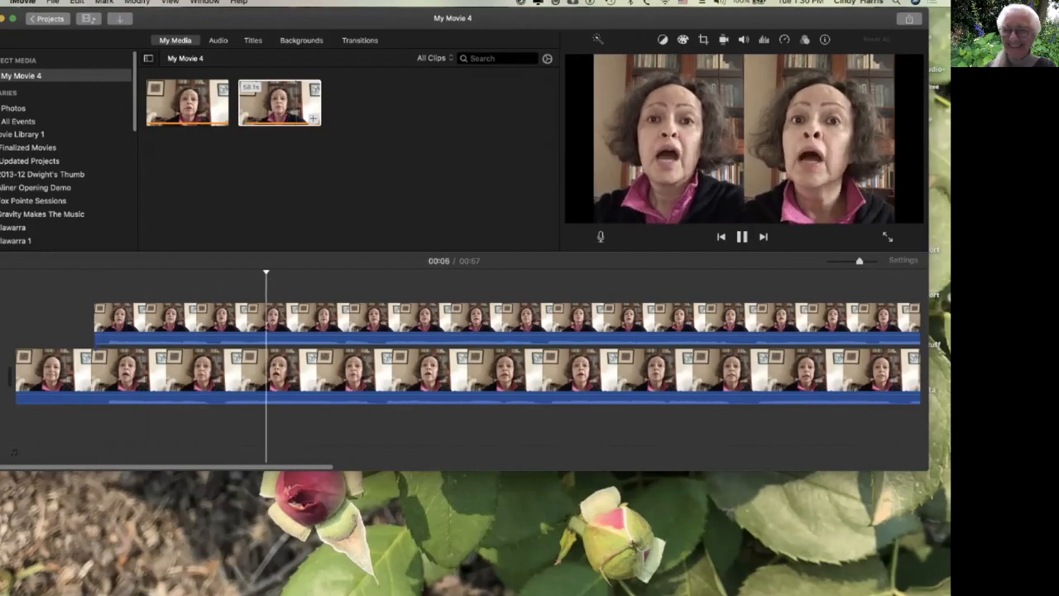
{"action": "key", "text": "space"}
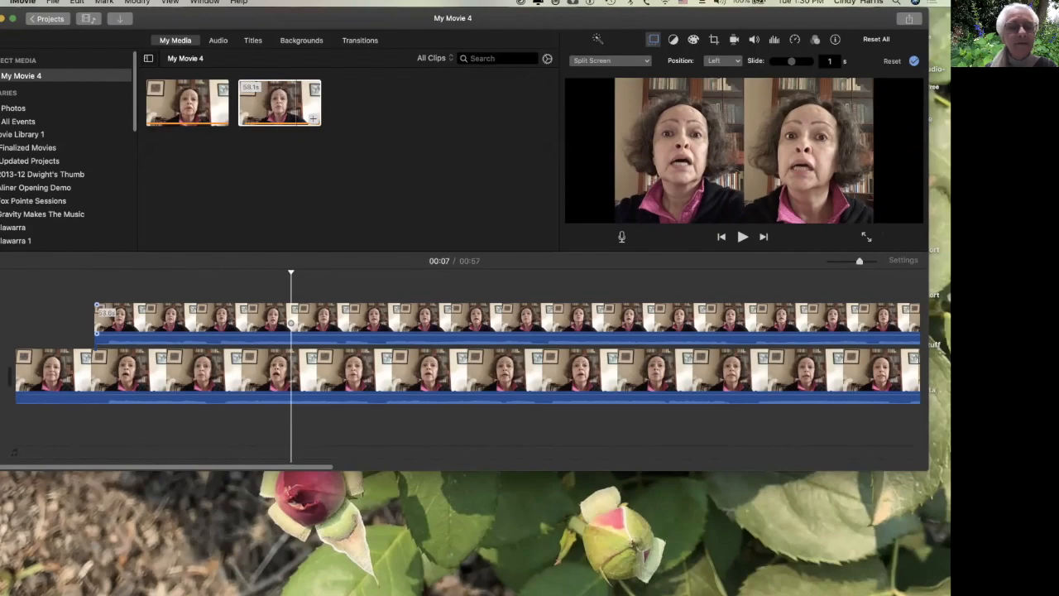
Move the upper clip so it starts at about 18 seconds, where playback was stopped.
{"action": "key", "text": "space"}
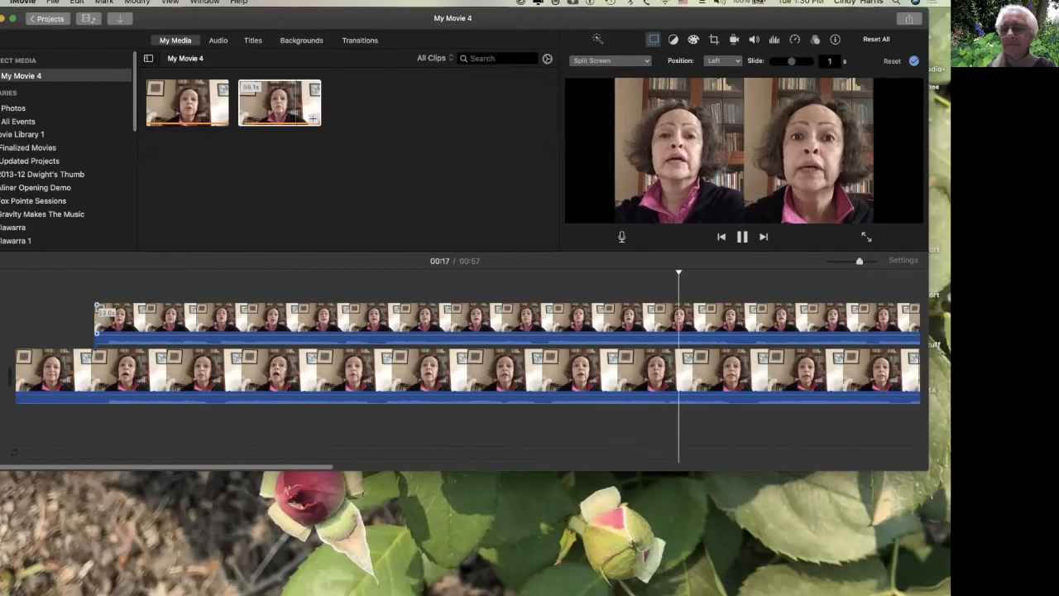
{"action": "key", "text": "space"}
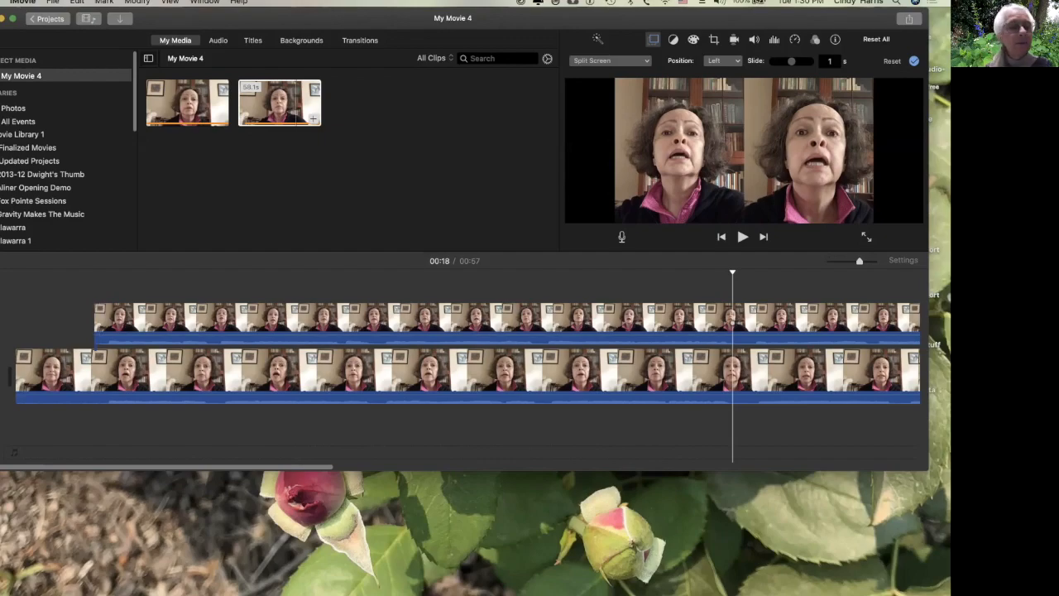
{"action": "left_click_drag", "start_coordinate": [96, 319], "coordinate": [749, 319]}
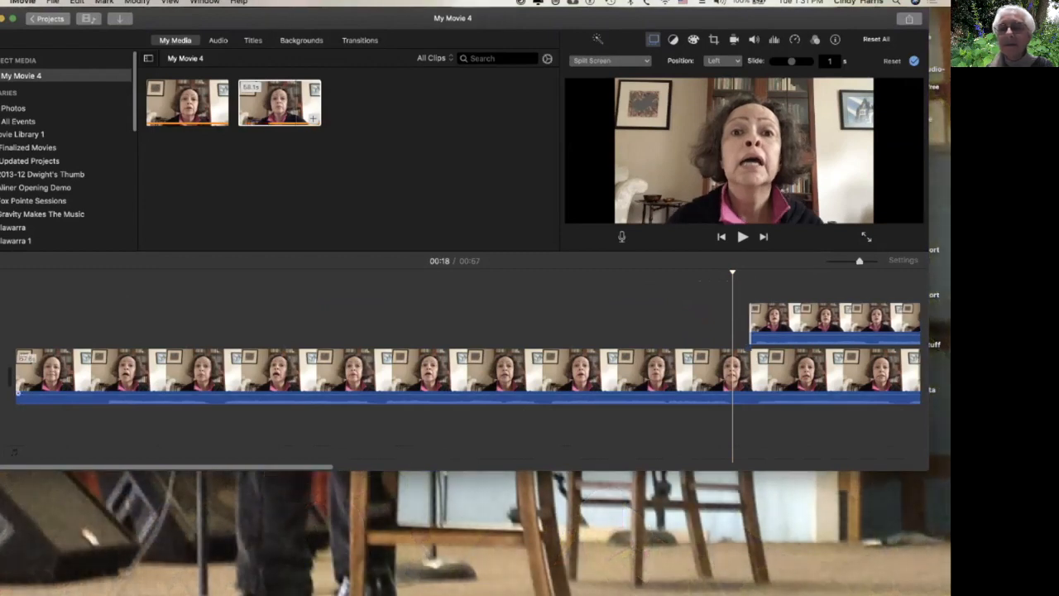
Play the timeline from several points and scroll through it to review the upper clip's entry and the clips' ends.
{"action": "left_click", "coordinate": [640, 372]}
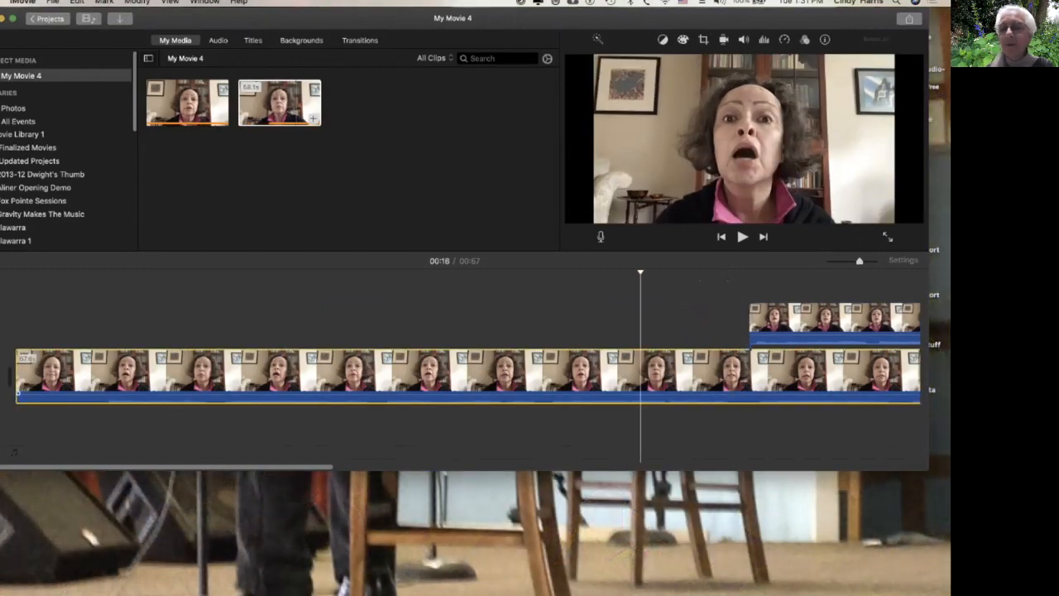
{"action": "left_click", "coordinate": [562, 372]}
{"action": "key", "text": "space"}
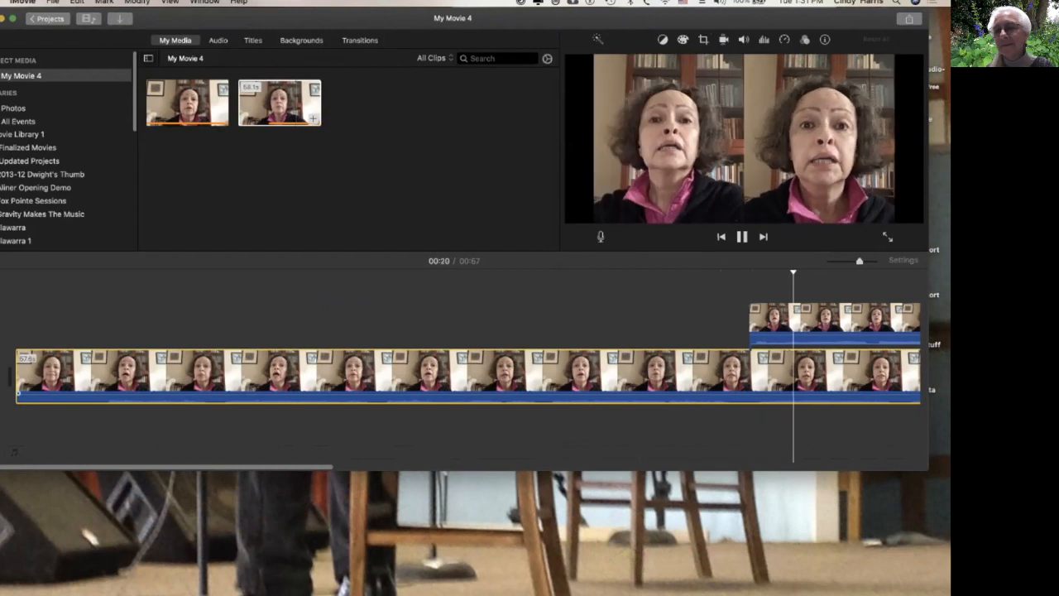
{"action": "key", "text": "space"}
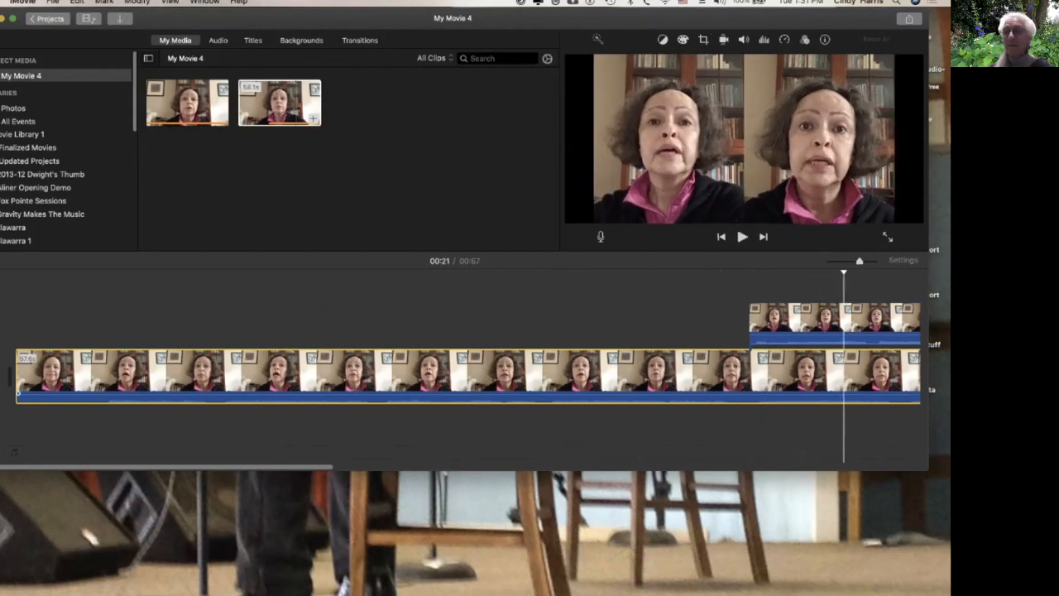
{"action": "scroll", "coordinate": [461, 364], "scroll_direction": "right", "scroll_amount": 10}
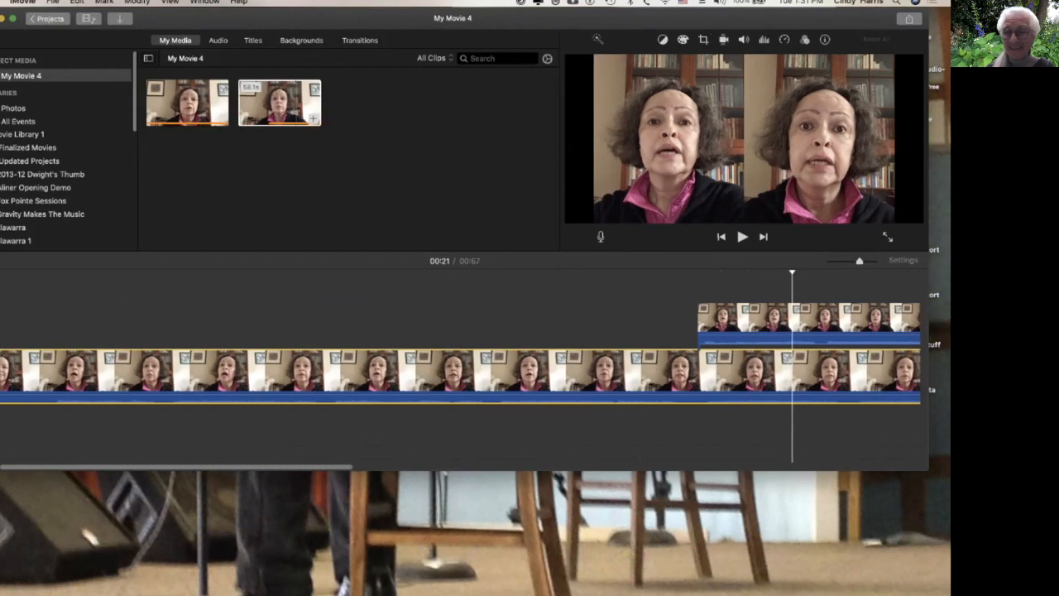
{"action": "scroll", "coordinate": [461, 364], "scroll_direction": "right", "scroll_amount": 5}
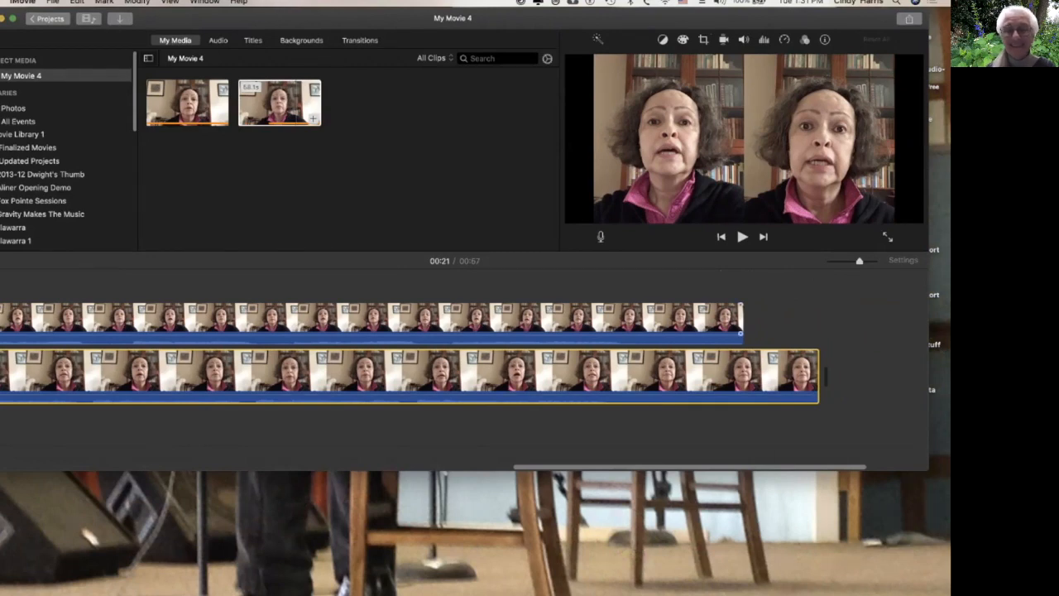
{"action": "left_click", "coordinate": [542, 318]}
{"action": "key", "text": "space"}
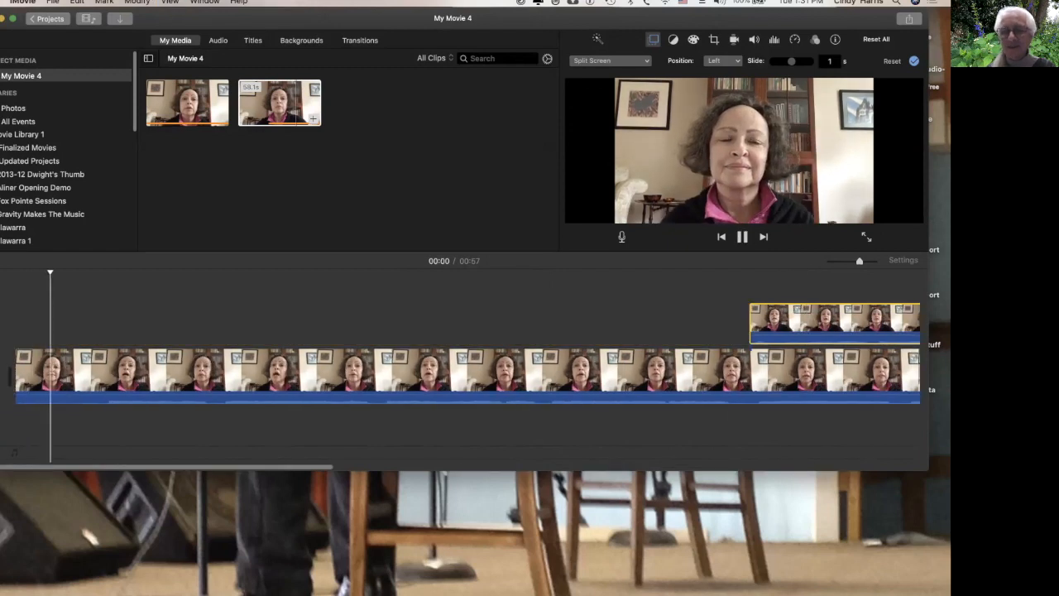
{"action": "scroll", "coordinate": [460, 364], "scroll_direction": "right", "scroll_amount": 18}
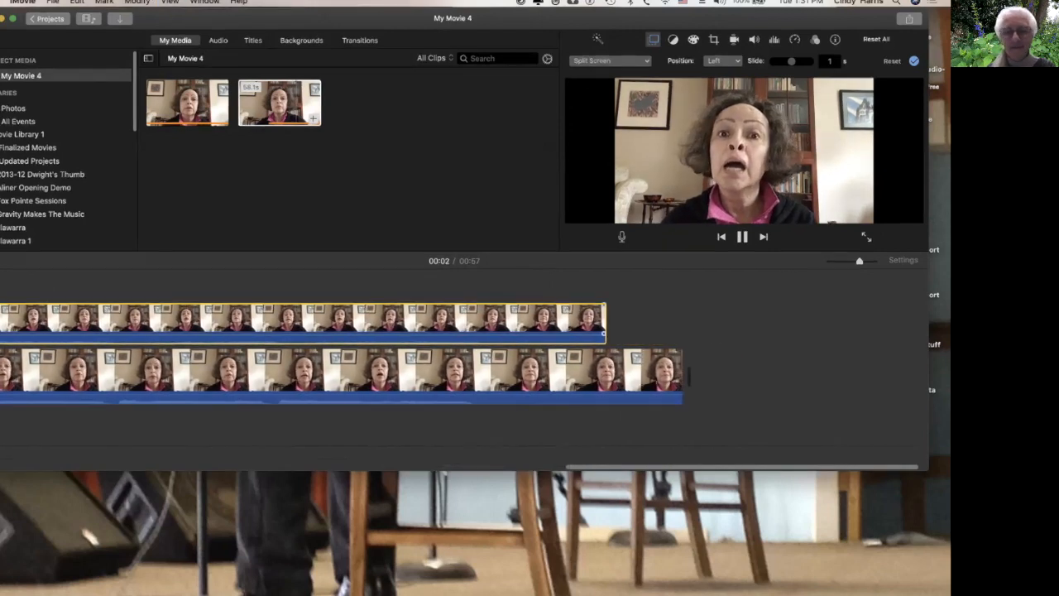
Stop playback and trim the end of the lower clip so it ends together with the upper clip.
{"action": "key", "text": "space"}
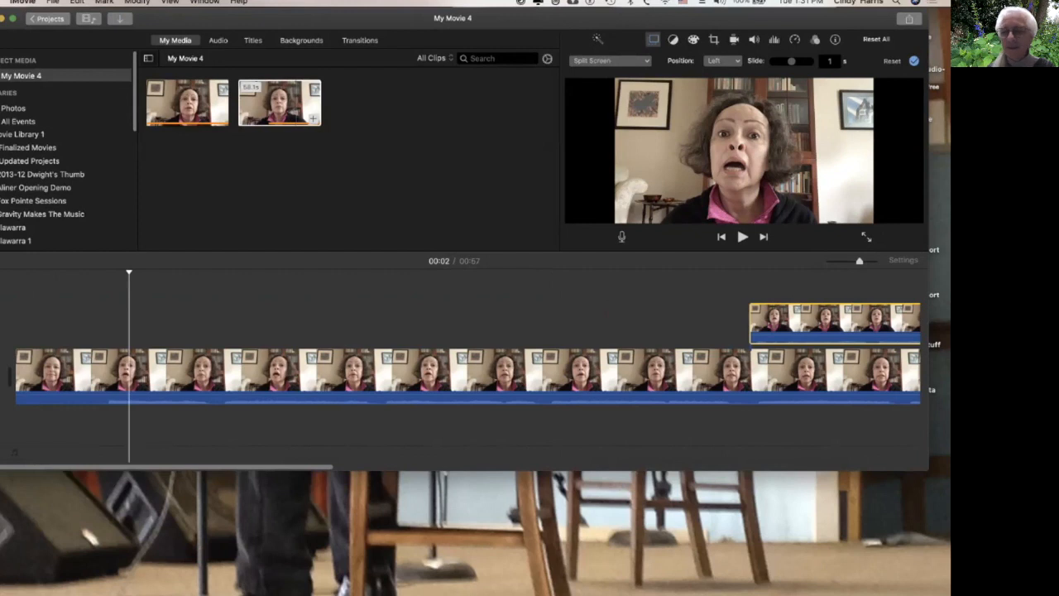
{"action": "scroll", "coordinate": [460, 364], "scroll_direction": "right", "scroll_amount": 18}
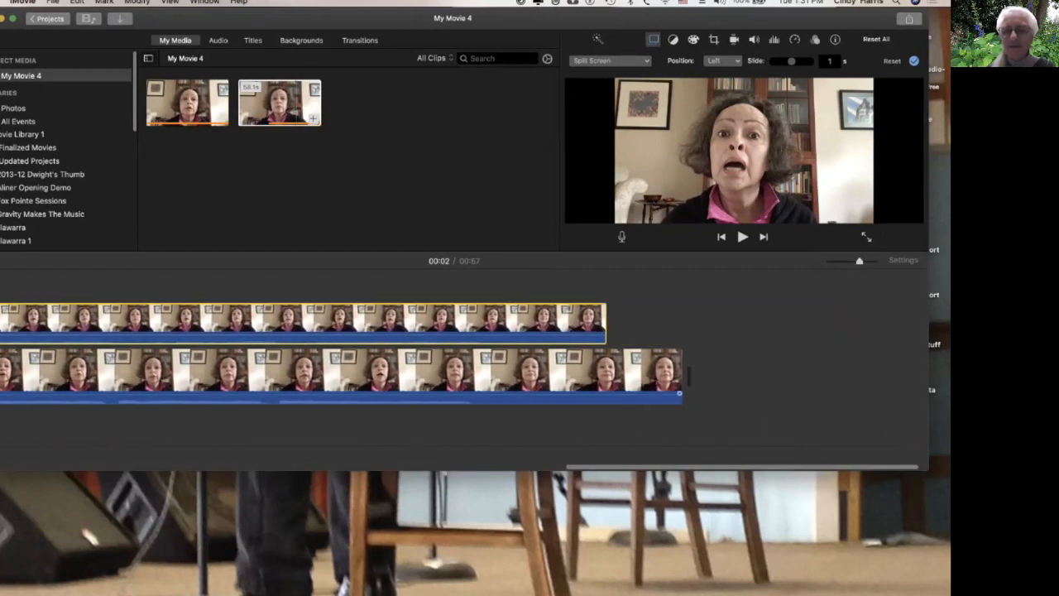
{"action": "left_click_drag", "start_coordinate": [687, 377], "coordinate": [612, 377]}
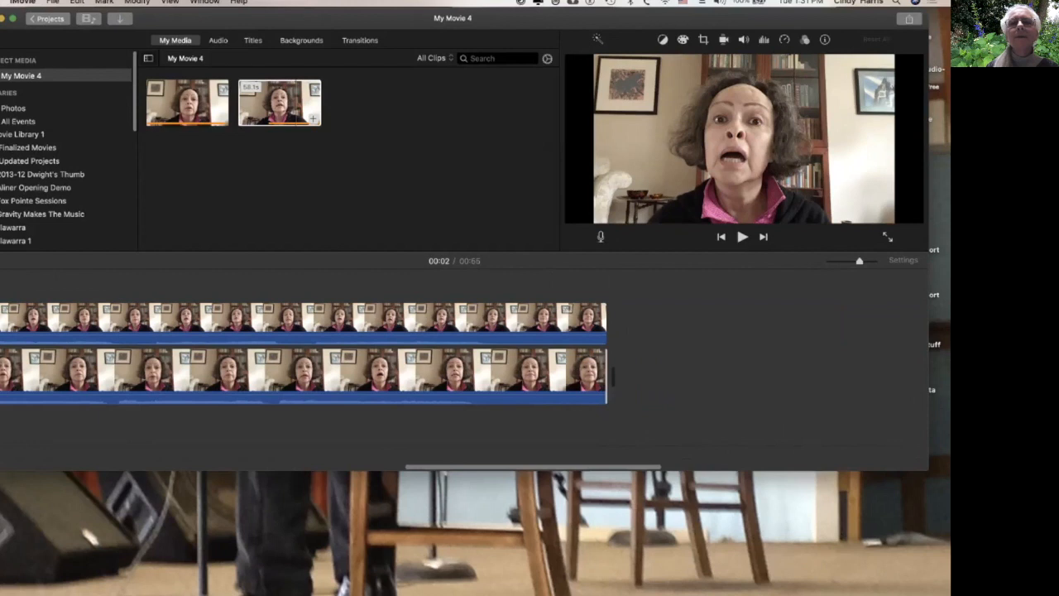
Add a Fade to Black transition at the end of the clips.
{"action": "left_click_drag", "start_coordinate": [529, 18], "coordinate": [529, 52]}
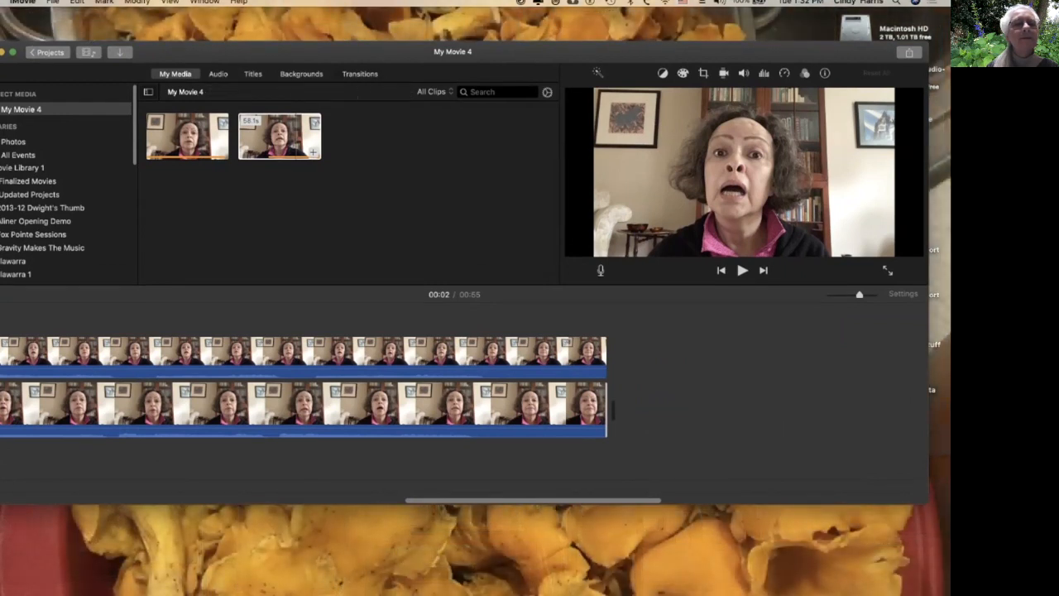
{"action": "left_click", "coordinate": [360, 74]}
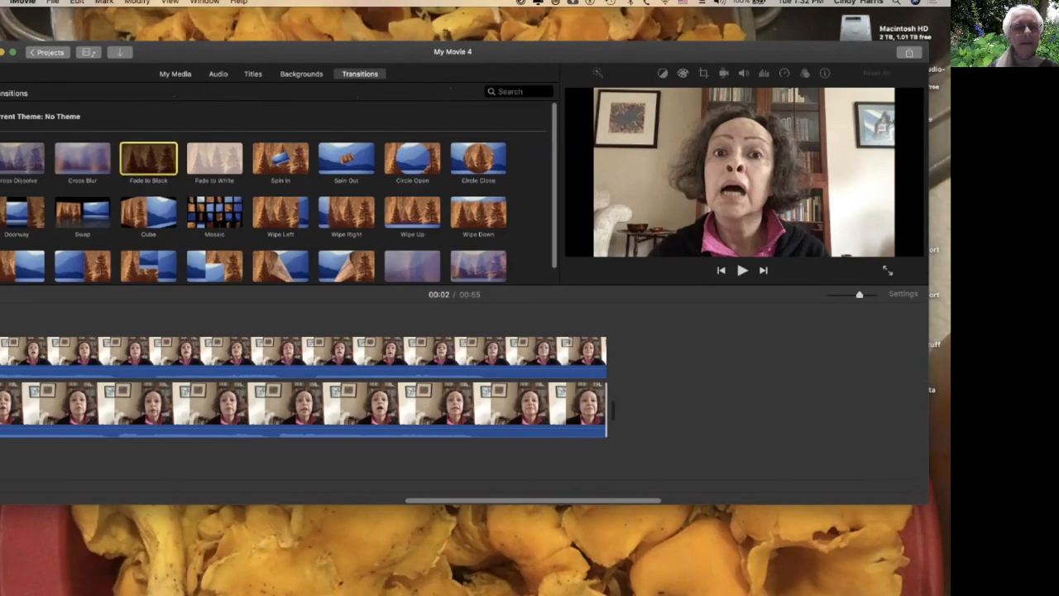
{"action": "left_click_drag", "start_coordinate": [149, 158], "coordinate": [577, 409]}
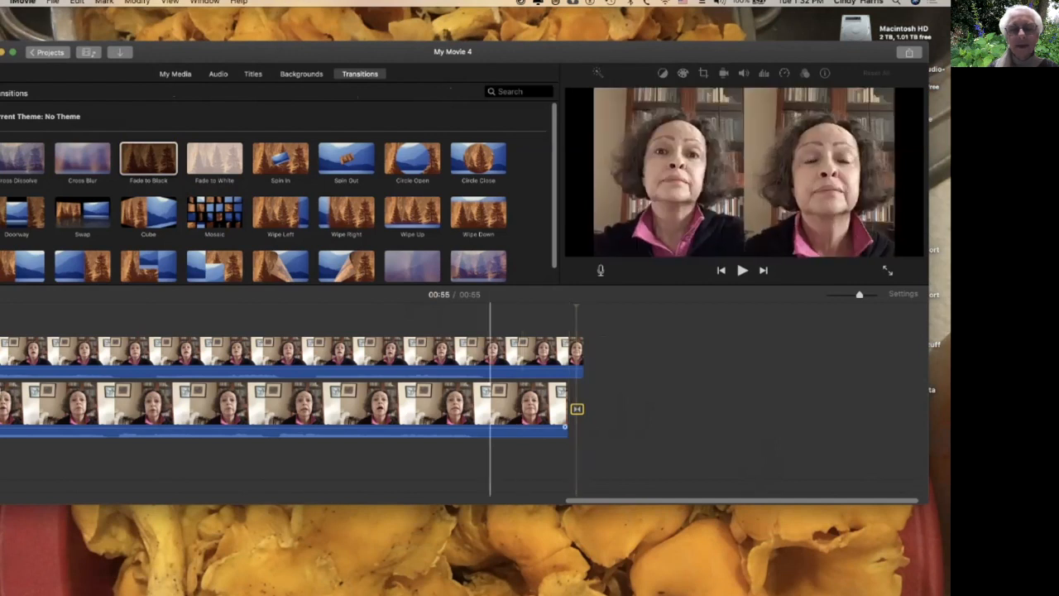
Play the timeline from the start to preview the movie with the ending fade.
{"action": "left_click", "coordinate": [466, 405]}
{"action": "key", "text": "space"}
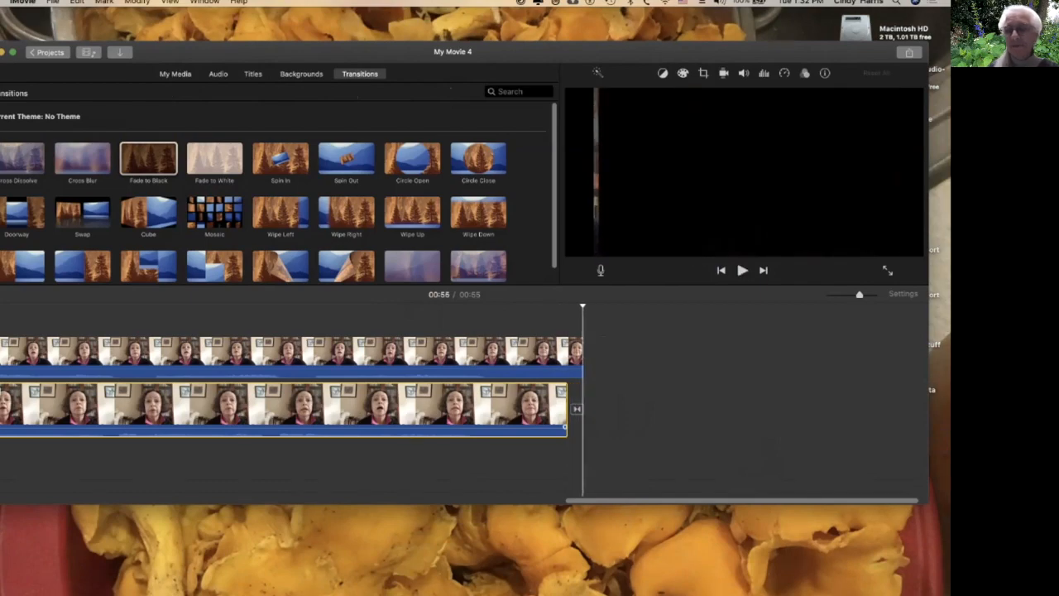
{"action": "key", "text": "space"}
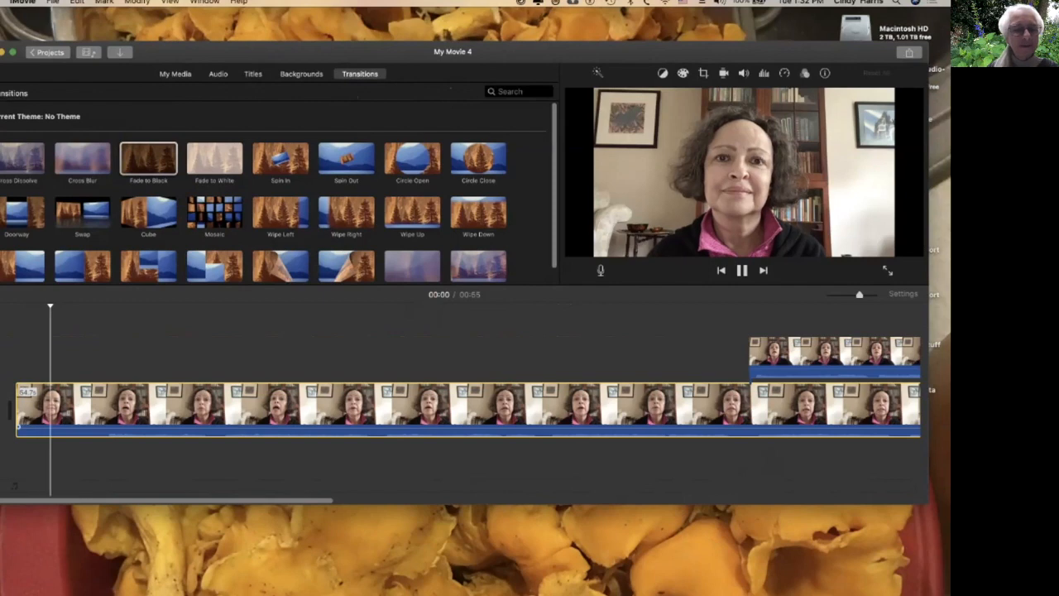
{"action": "key", "text": "space"}
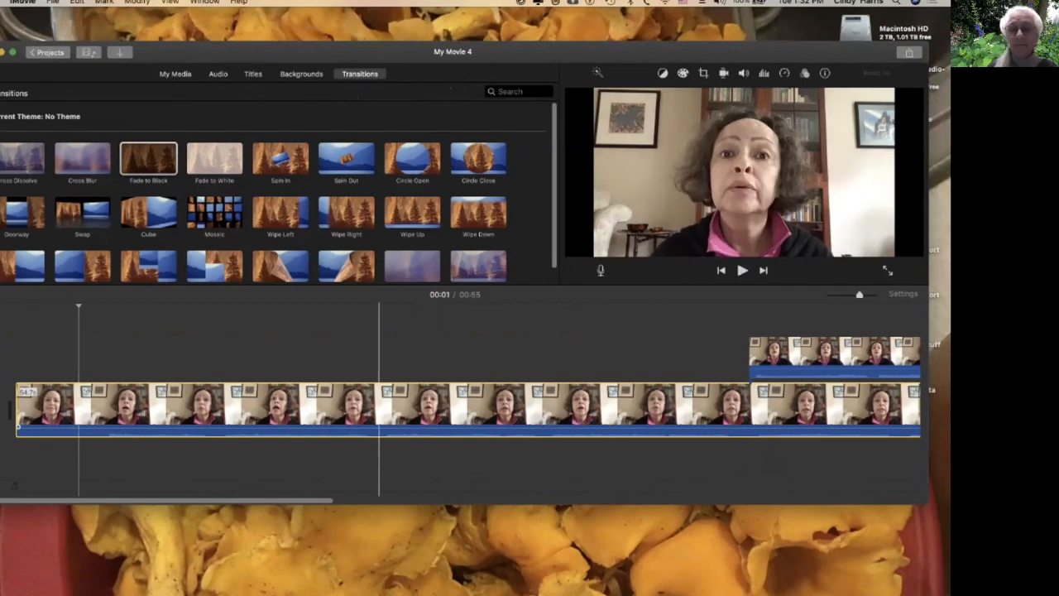
{"action": "scroll", "coordinate": [364, 405], "scroll_direction": "left", "scroll_amount": 1}
{"action": "scroll", "coordinate": [369, 405], "scroll_direction": "right", "scroll_amount": 1}
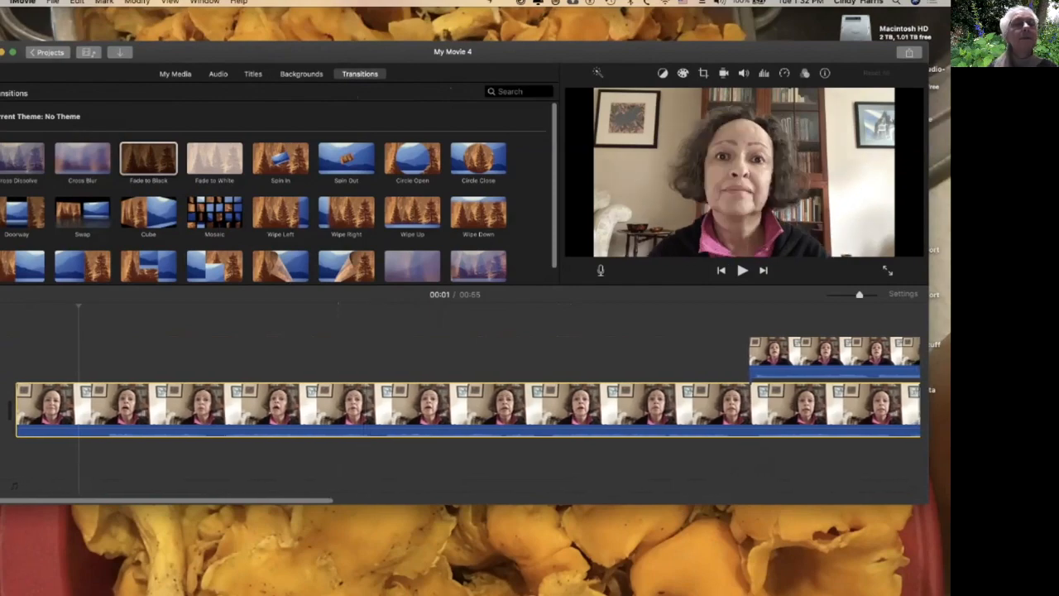
Insert a Standard title at the start of the timeline and set its top line's font size to 124.
{"action": "left_click", "coordinate": [254, 74]}
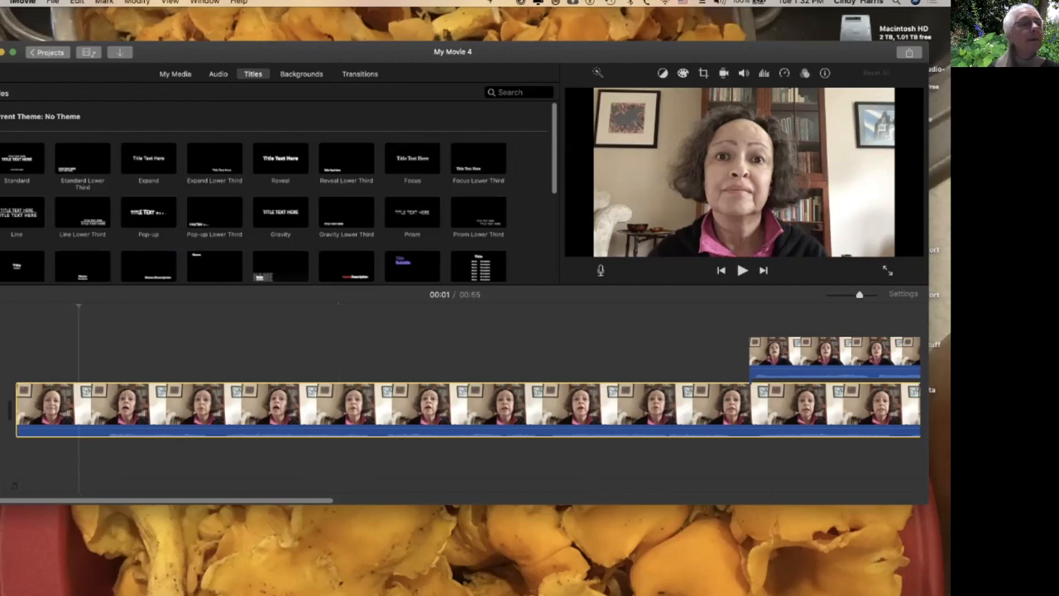
{"action": "left_click_drag", "start_coordinate": [16, 158], "coordinate": [11, 407]}
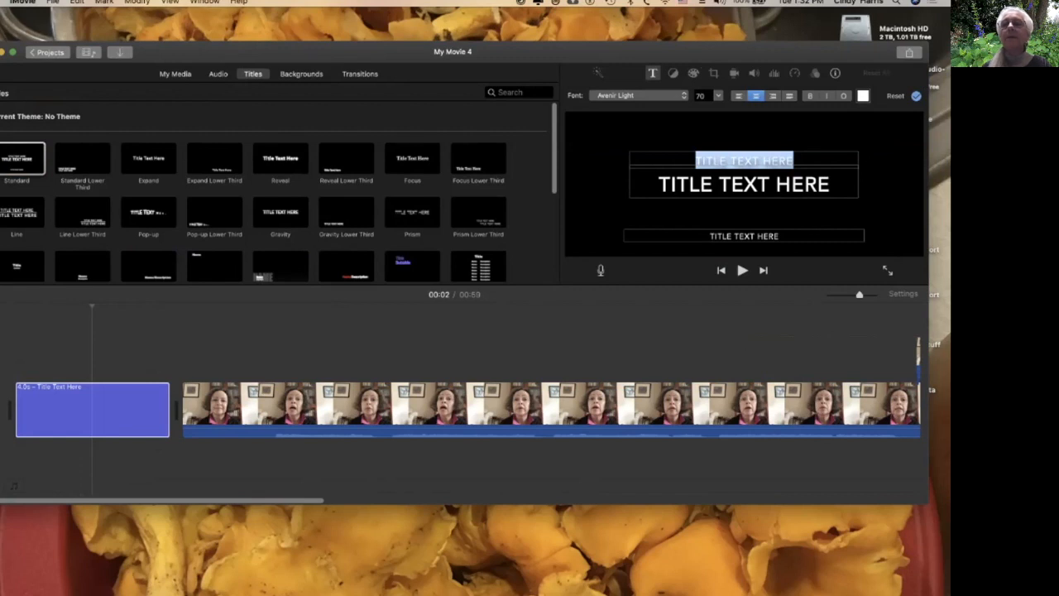
{"action": "left_click", "coordinate": [718, 96]}
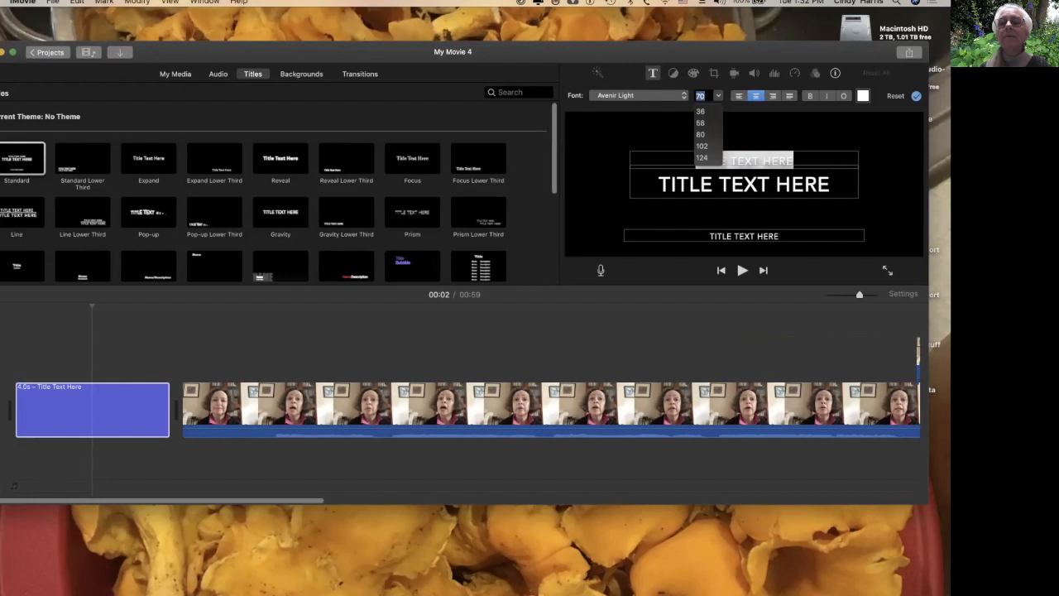
{"action": "left_click", "coordinate": [701, 135]}
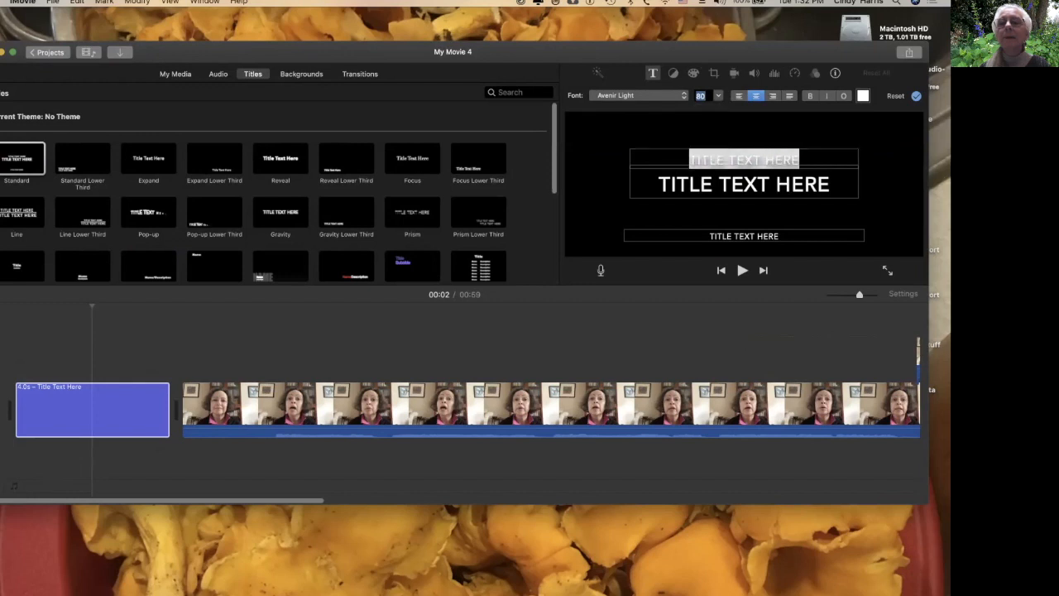
{"action": "left_click", "coordinate": [718, 96]}
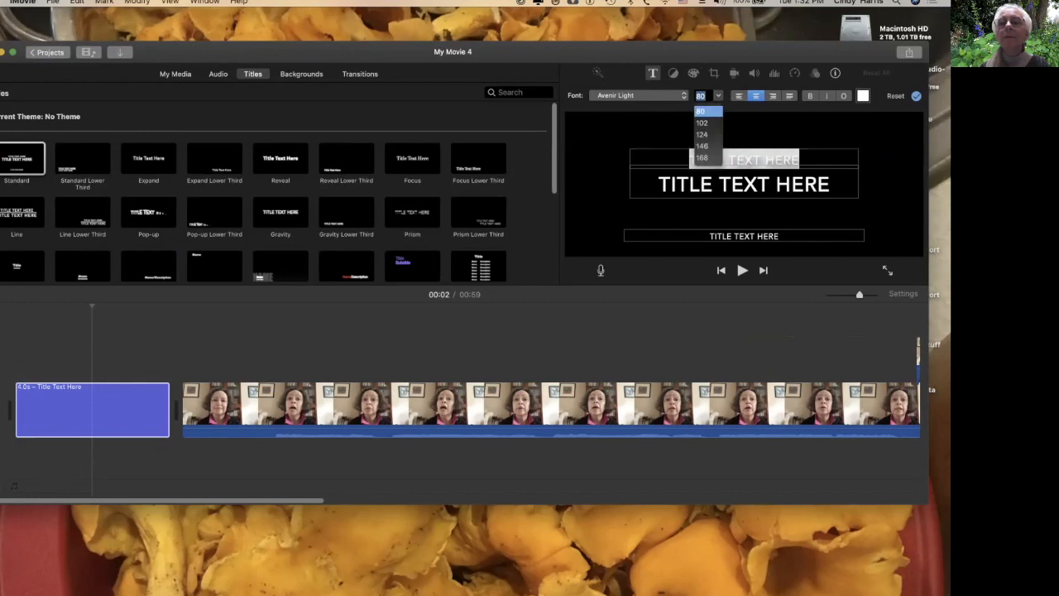
{"action": "left_click", "coordinate": [701, 134]}
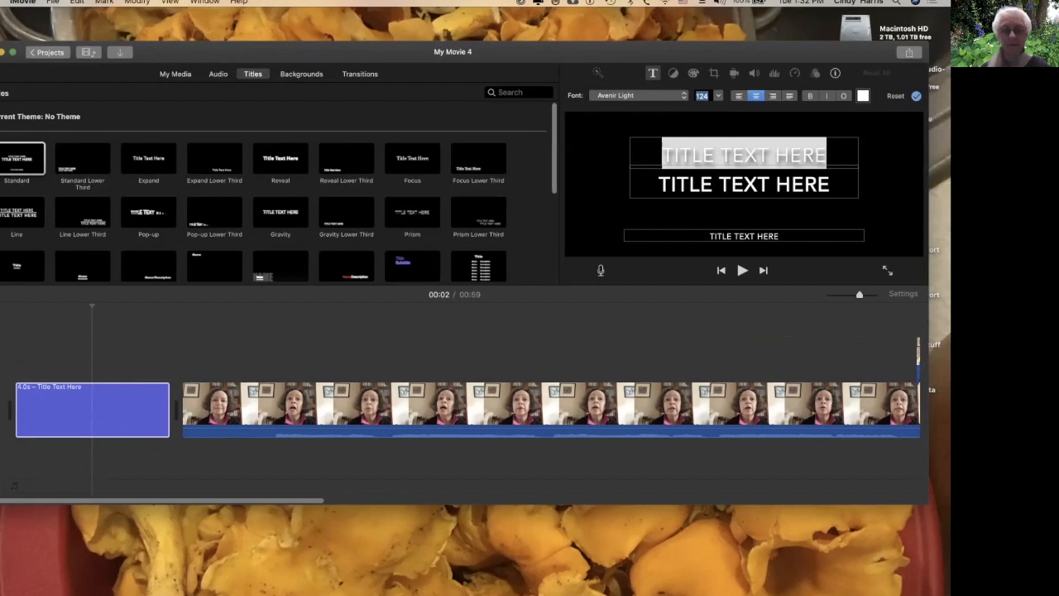
{"action": "type", "text": "On"}
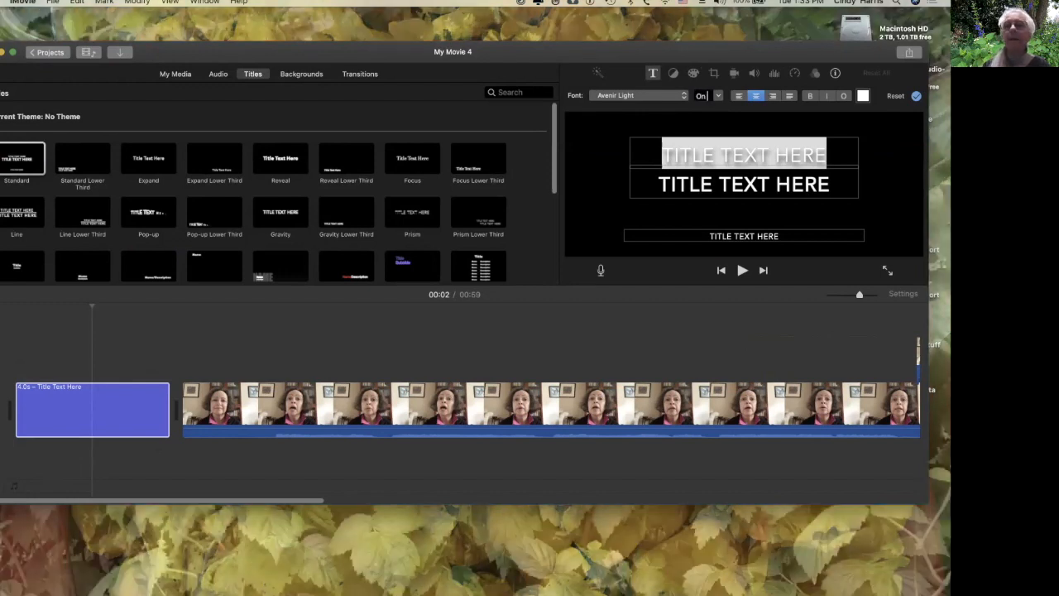
{"action": "key", "text": "BackSpace"}
{"action": "key", "text": "BackSpace"}
{"action": "type", "text": "124"}
{"action": "key", "text": "Return"}
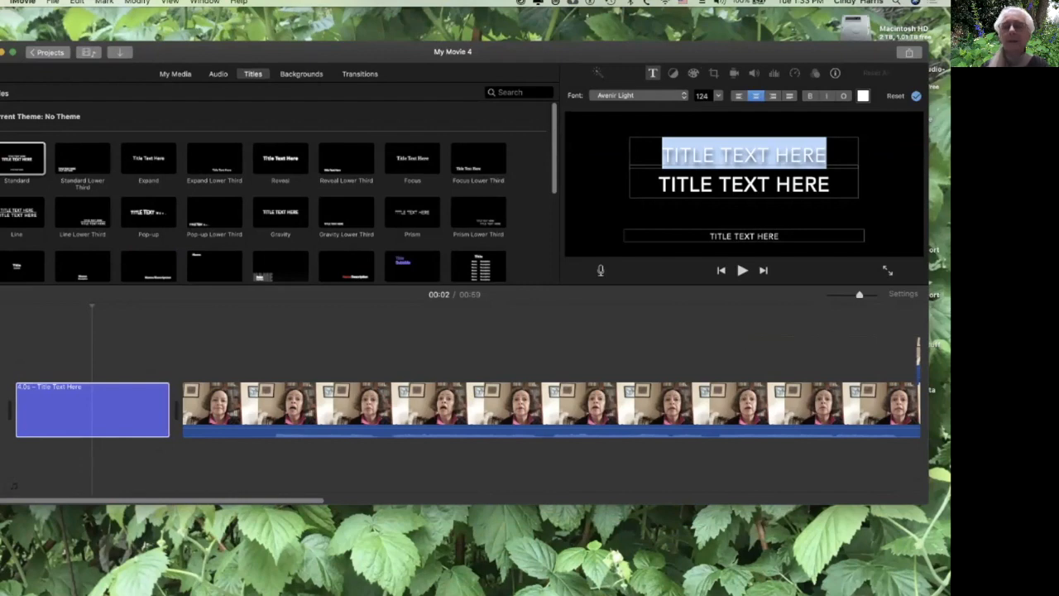
Enter ON OUR WAY as the title's top line.
{"action": "type", "text": "ON OUR WAY"}
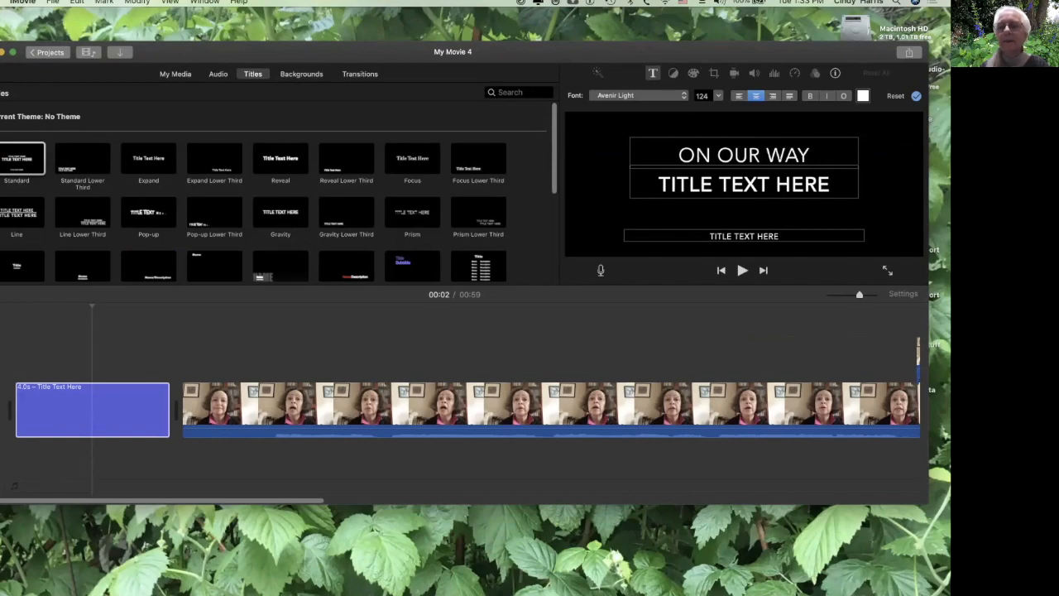
Select the title's second line and set its font size to 80.
{"action": "left_click", "coordinate": [744, 183]}
{"action": "left_click_drag", "start_coordinate": [829, 183], "coordinate": [659, 184]}
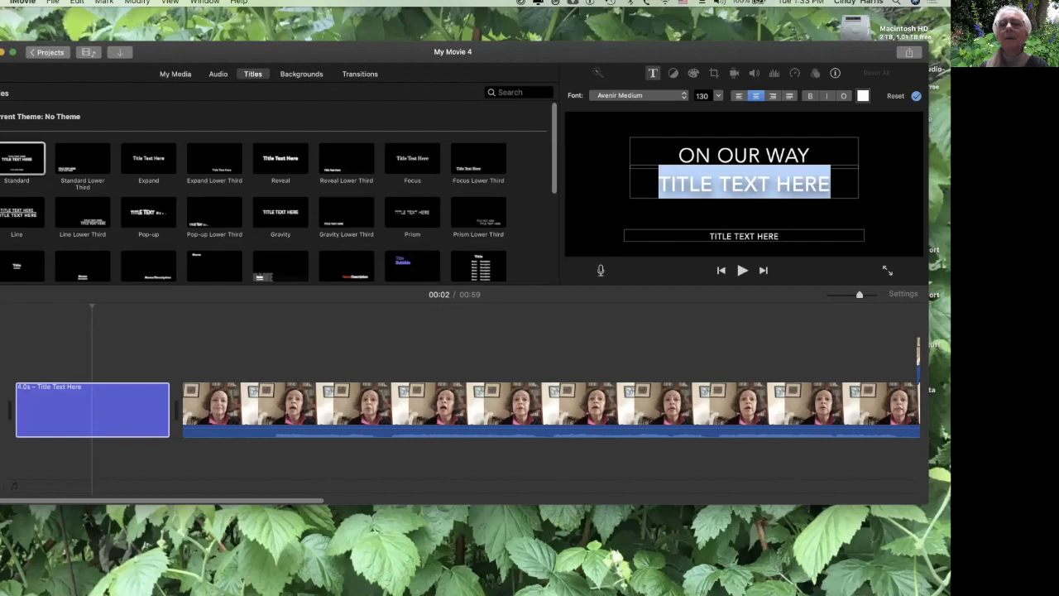
{"action": "left_click", "coordinate": [718, 96]}
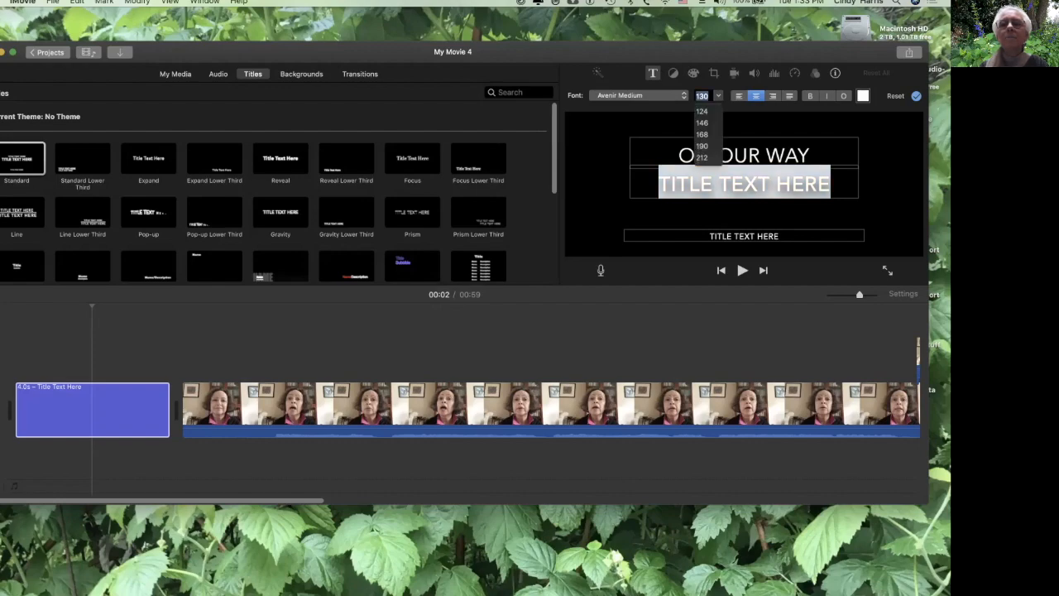
{"action": "type", "text": "100"}
{"action": "key", "text": "Return"}
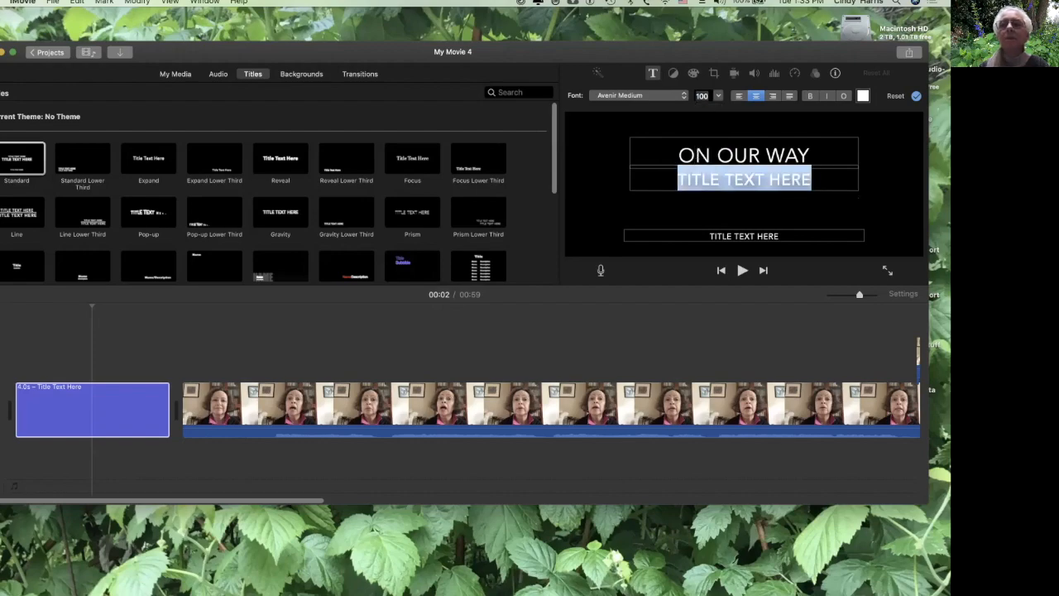
{"action": "left_click", "coordinate": [718, 96]}
{"action": "type", "text": "80"}
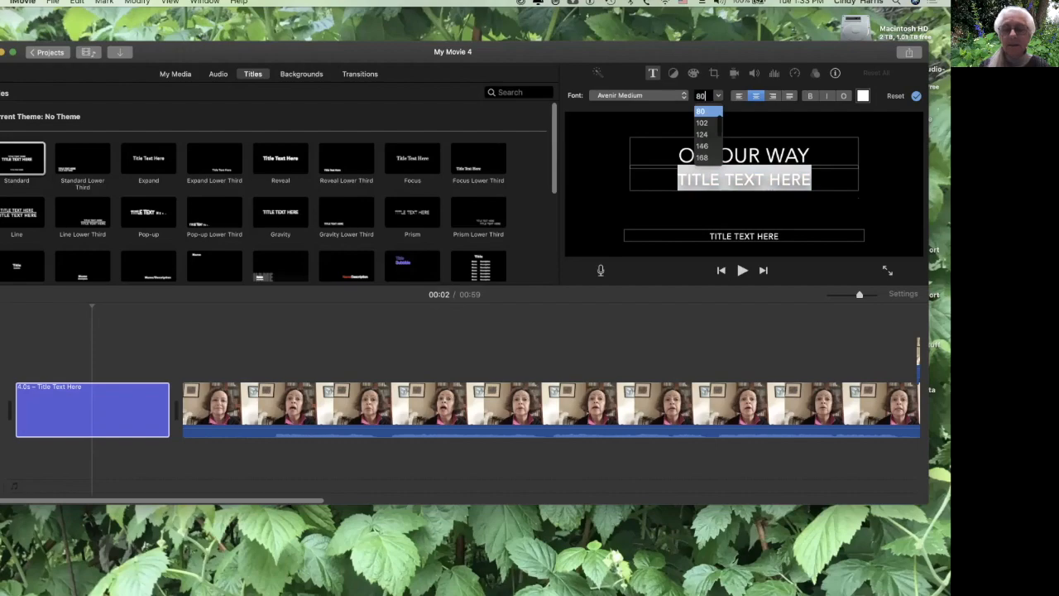
{"action": "key", "text": "Return"}
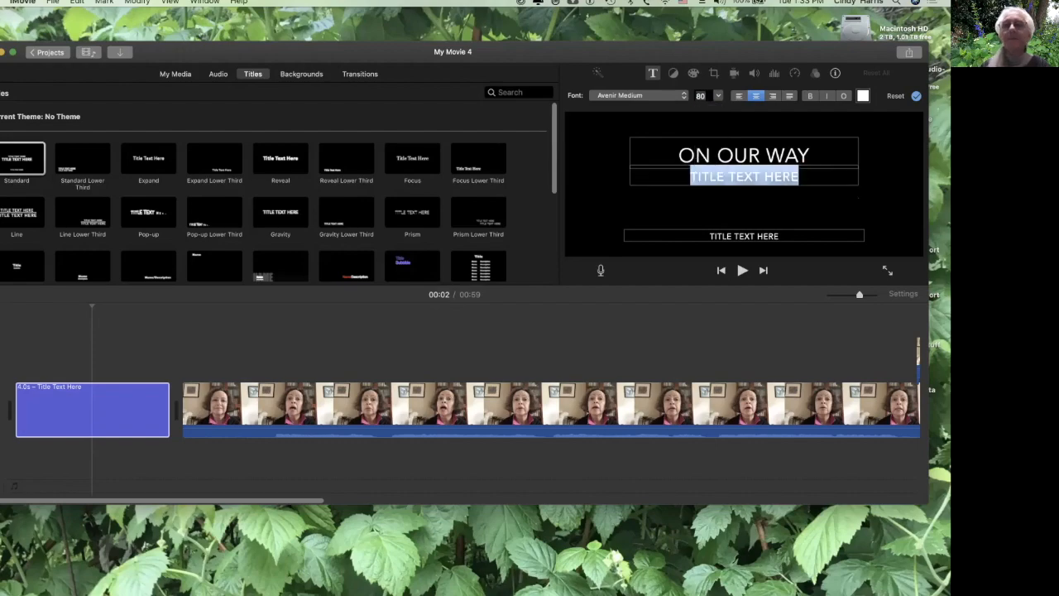
Replace the second title line with BY followed by the composer's name.
{"action": "left_click", "coordinate": [744, 176]}
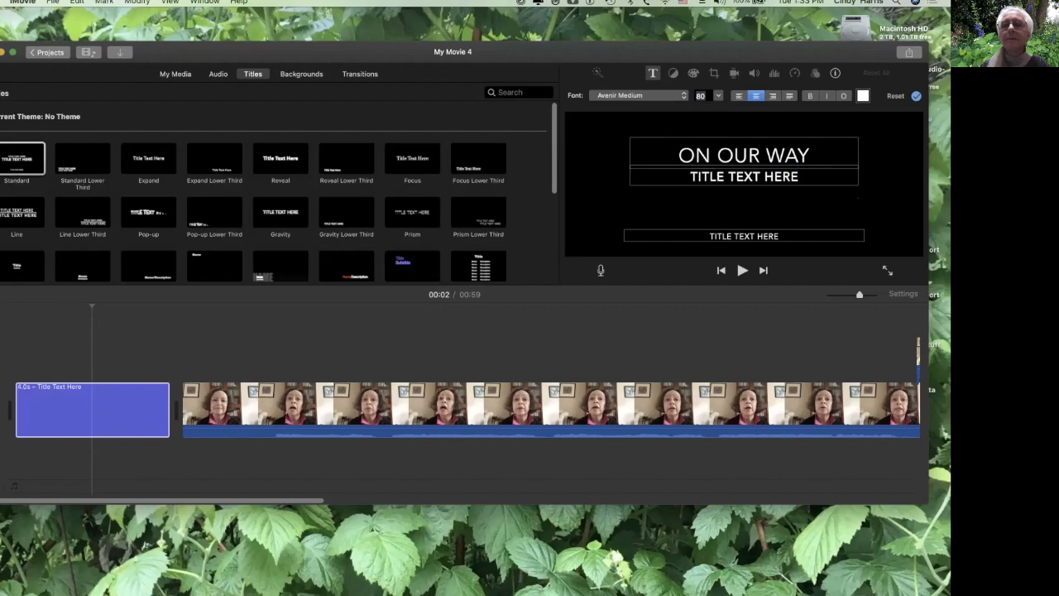
{"action": "left_click_drag", "start_coordinate": [690, 176], "coordinate": [800, 176]}
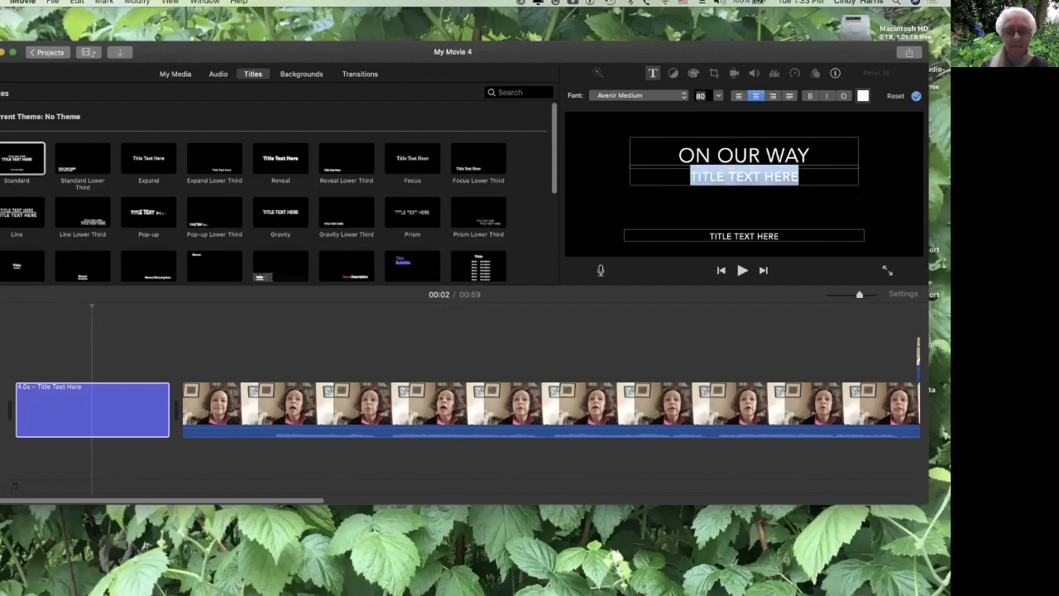
{"action": "type", "text": "BY "}
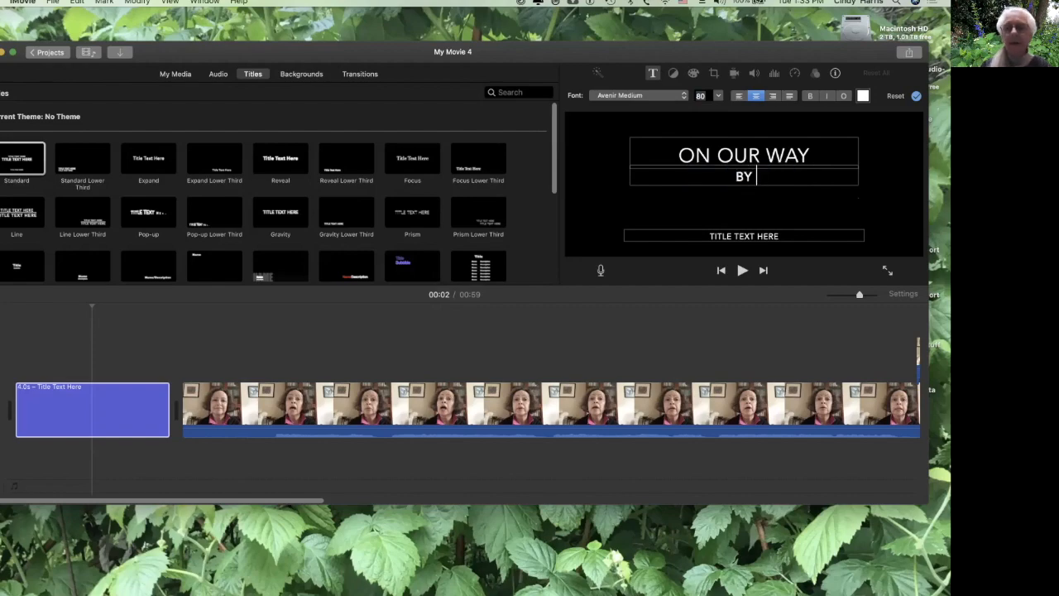
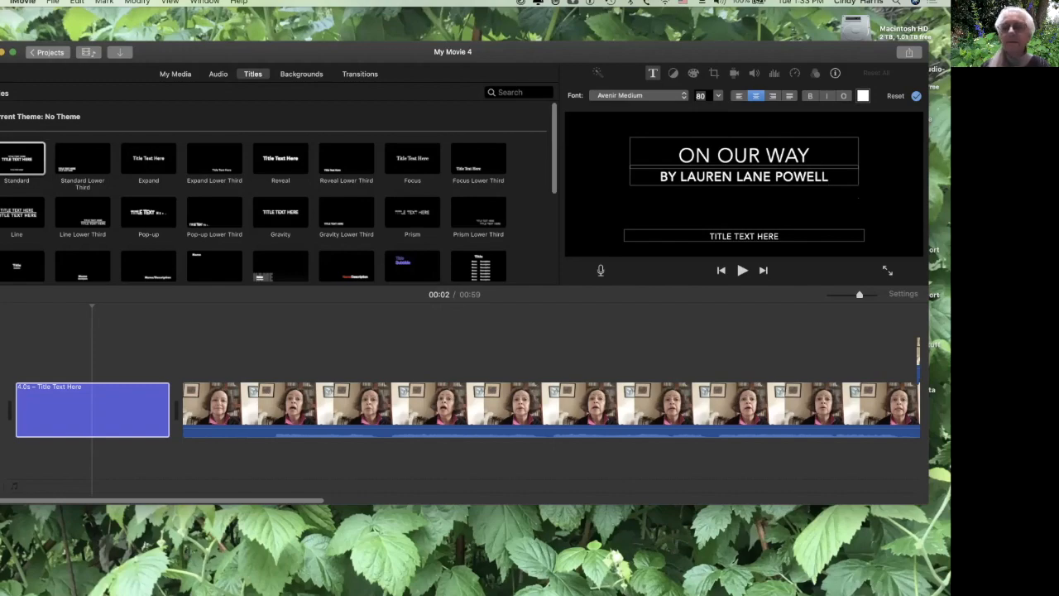
Replace the title's third line with PERFORMED BY followed by the performer's name.
{"action": "key", "text": "super+a"}
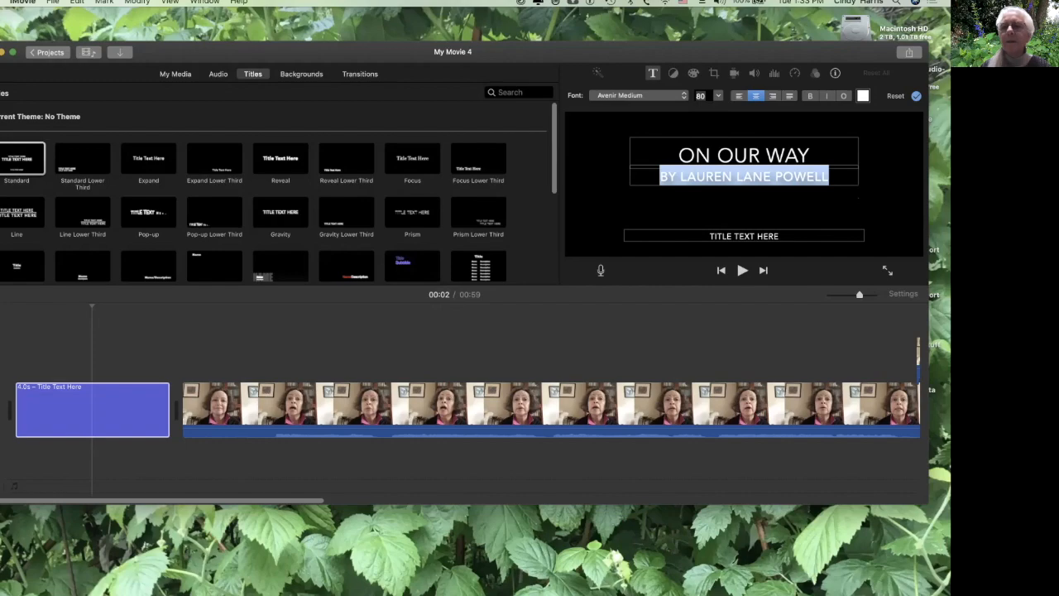
{"action": "left_click", "coordinate": [744, 237]}
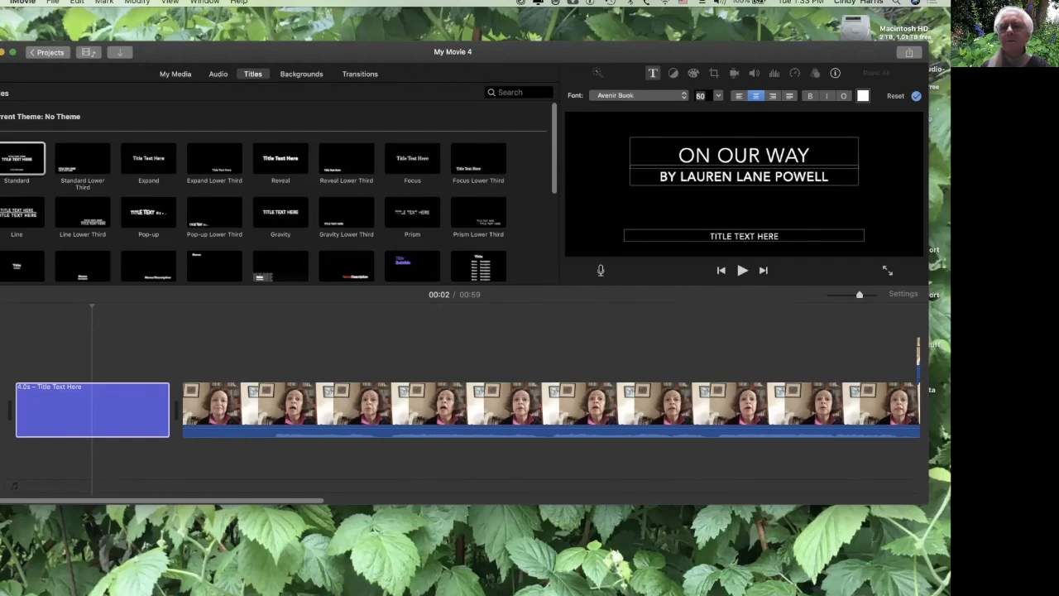
{"action": "left_click_drag", "start_coordinate": [710, 236], "coordinate": [779, 236]}
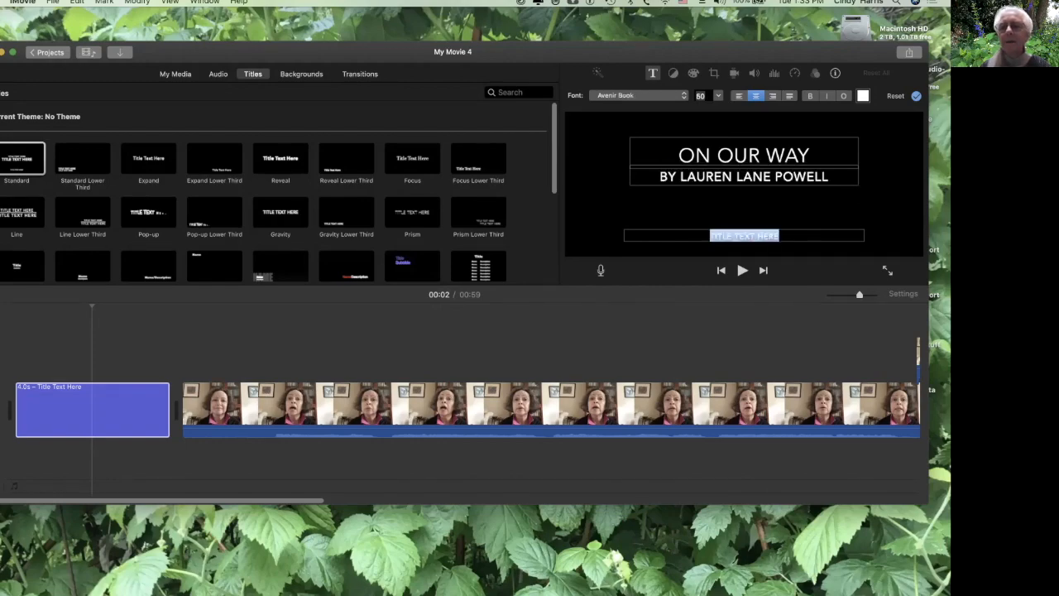
{"action": "type", "text": "P"}
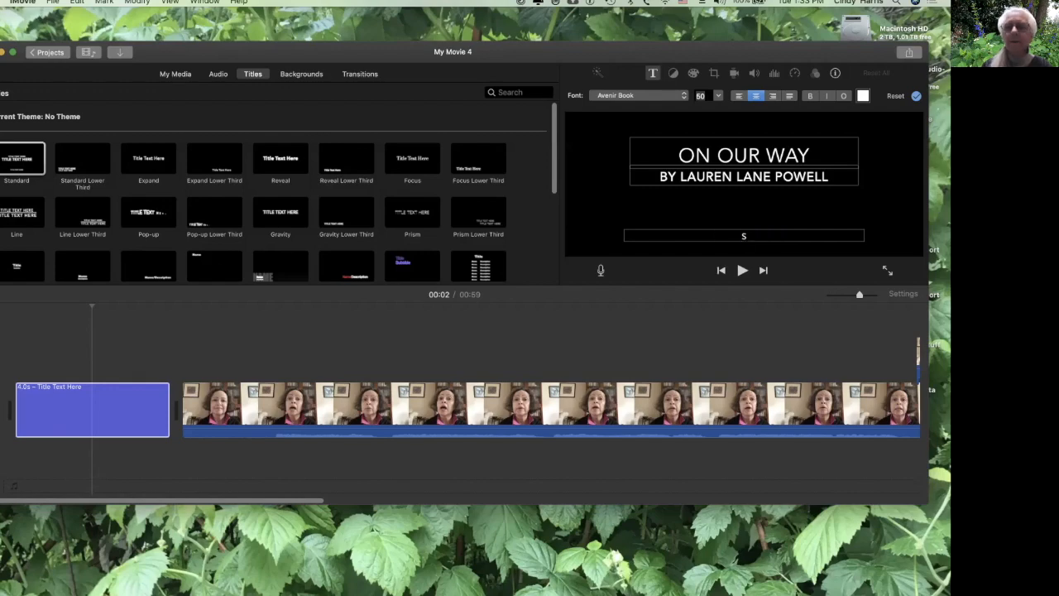
{"action": "type", "text": "ERFORMED"}
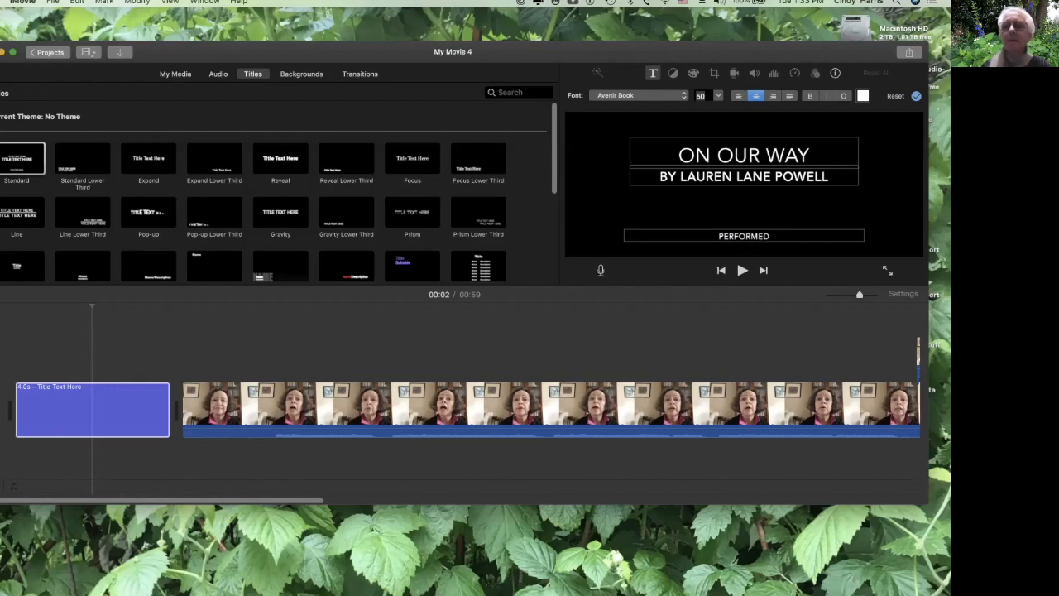
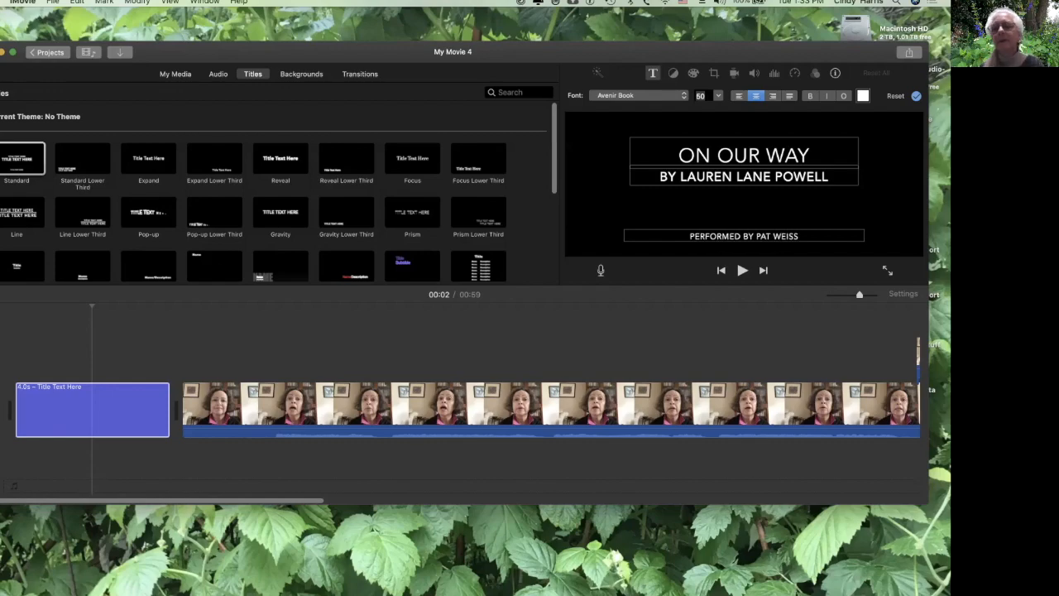
Retype ON OUR WAY as the title's top line and apply the title edits.
{"action": "key", "text": "Tab"}
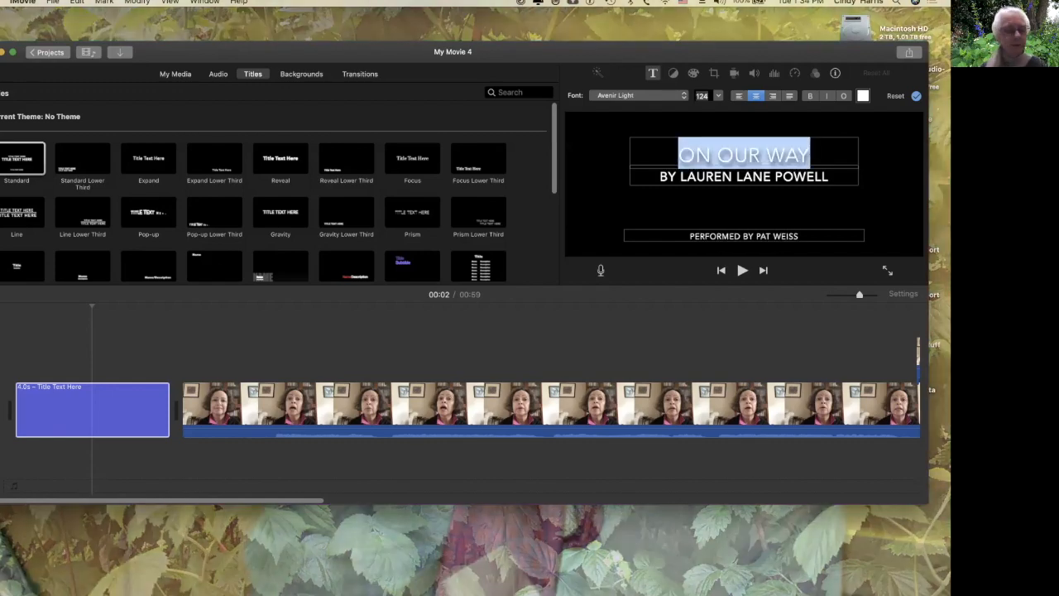
{"action": "key", "text": "Tab"}
{"action": "key", "text": "Tab"}
{"action": "key", "text": "Tab"}
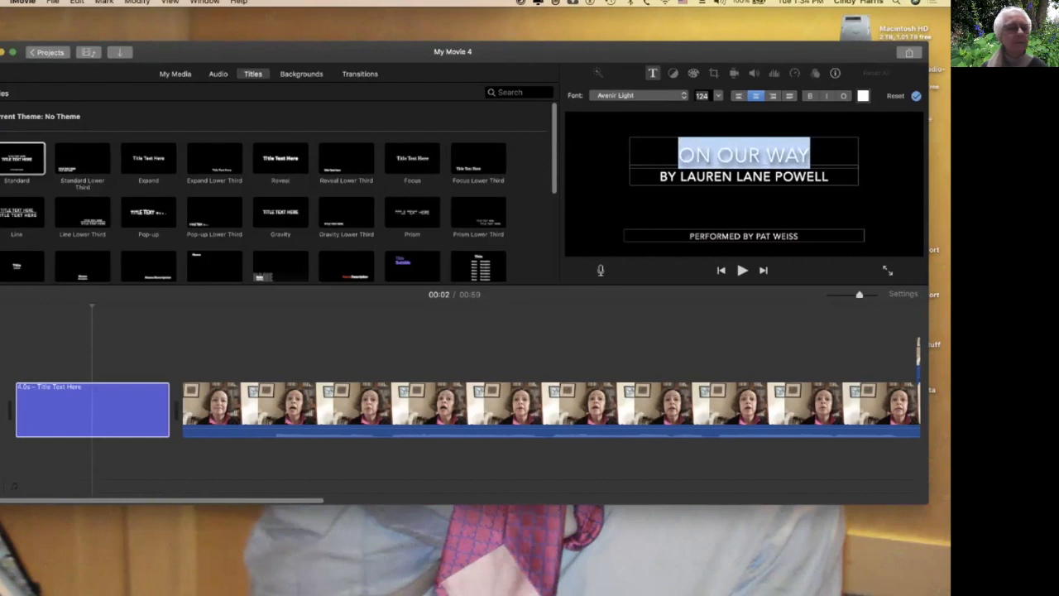
{"action": "left_click", "coordinate": [701, 96]}
{"action": "left_click_drag", "start_coordinate": [92, 307], "coordinate": [15, 307]}
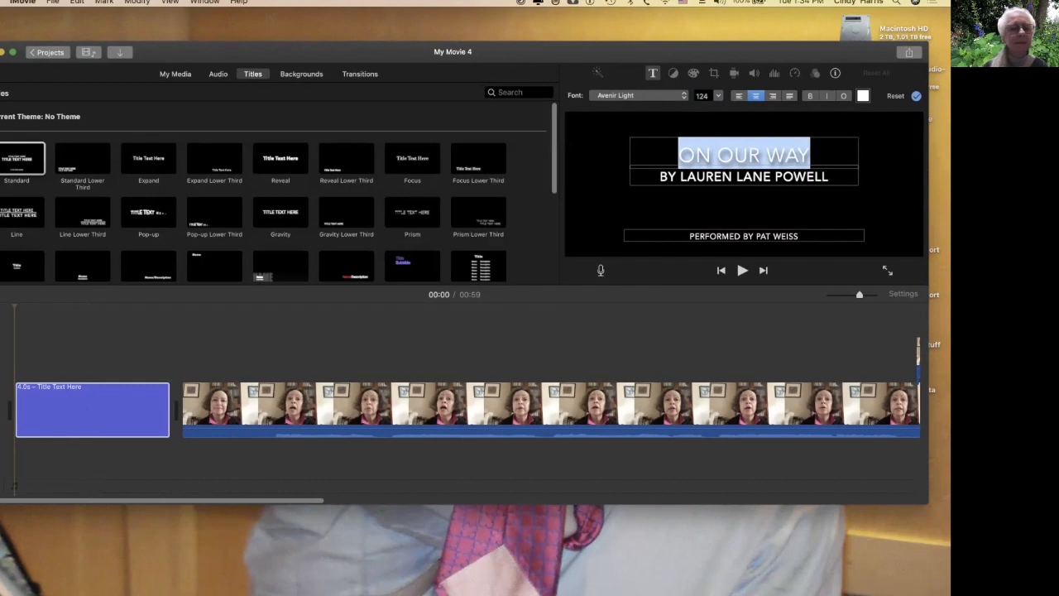
{"action": "key", "text": "BackSpace"}
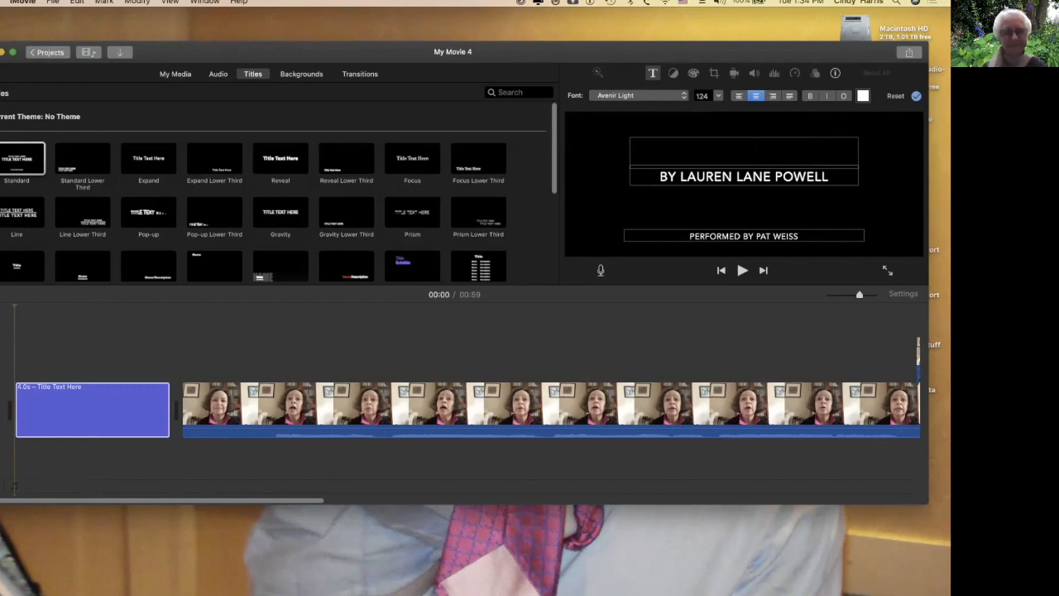
{"action": "type", "text": "ON"}
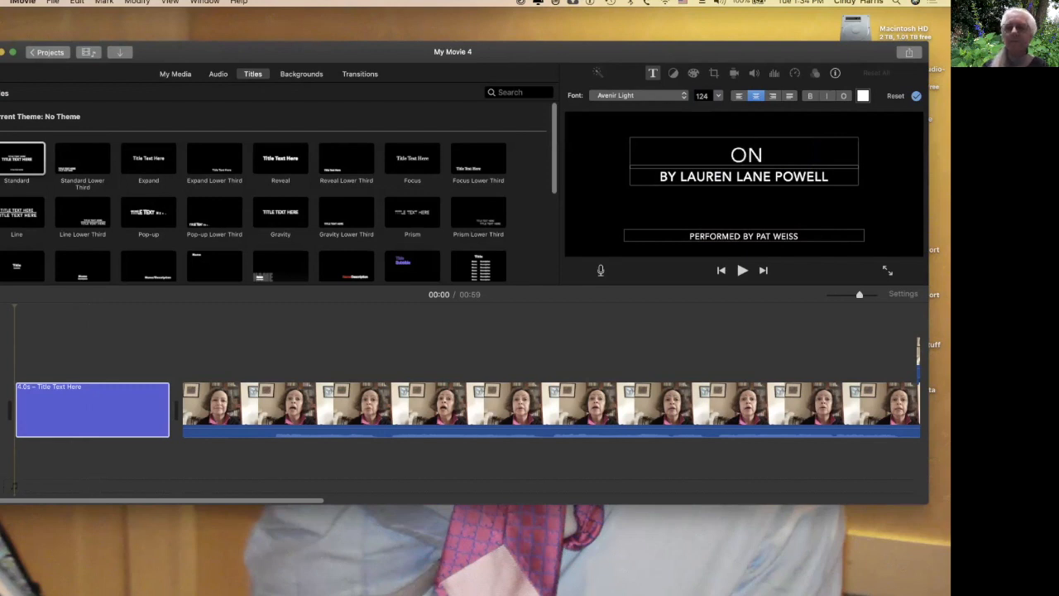
{"action": "type", "text": " OUR"}
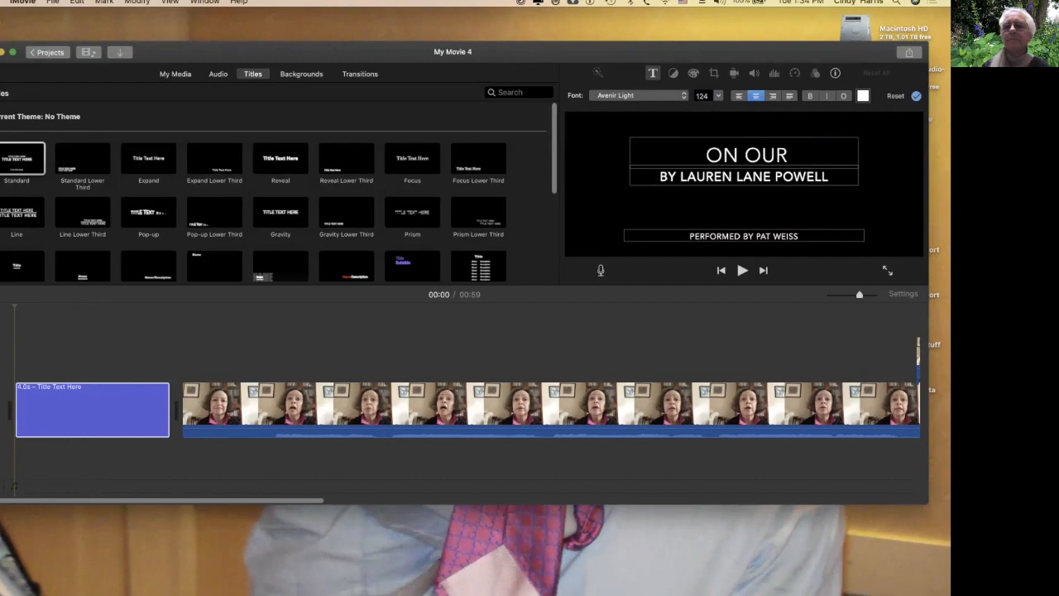
{"action": "type", "text": " WA"}
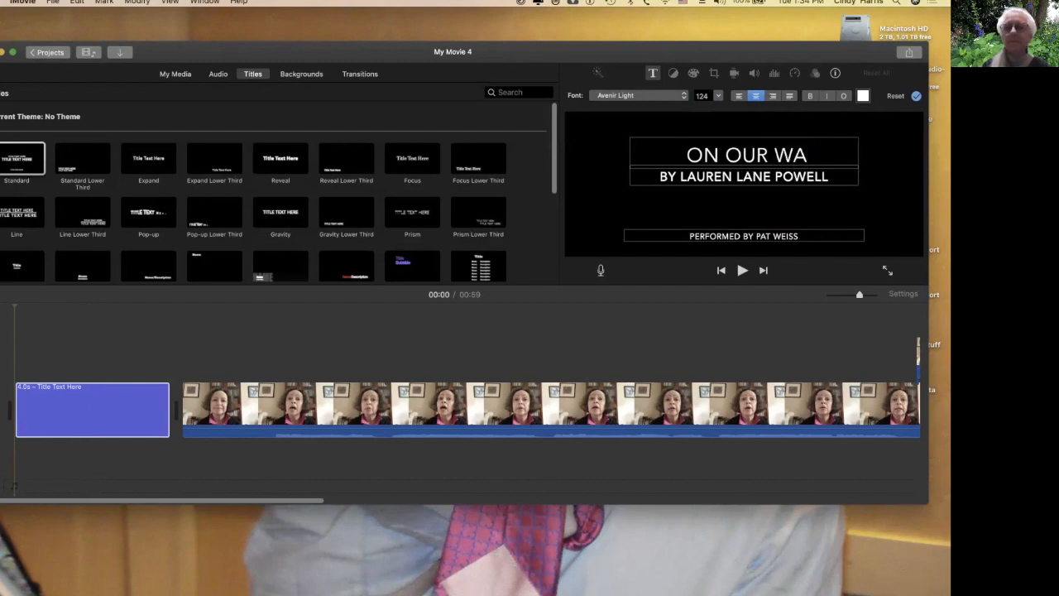
{"action": "type", "text": "Y"}
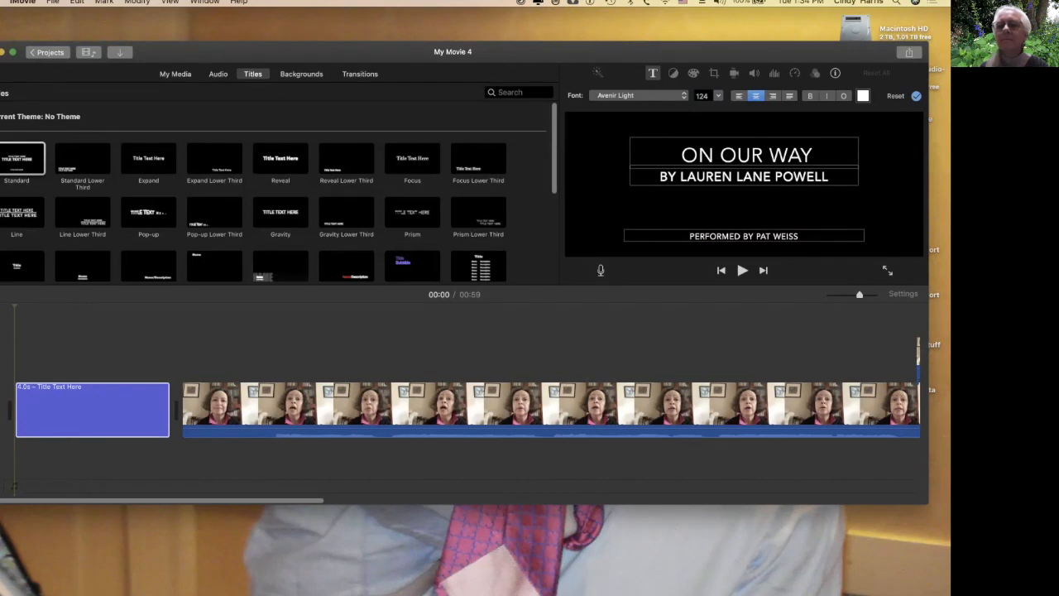
{"action": "left_click", "coordinate": [916, 95]}
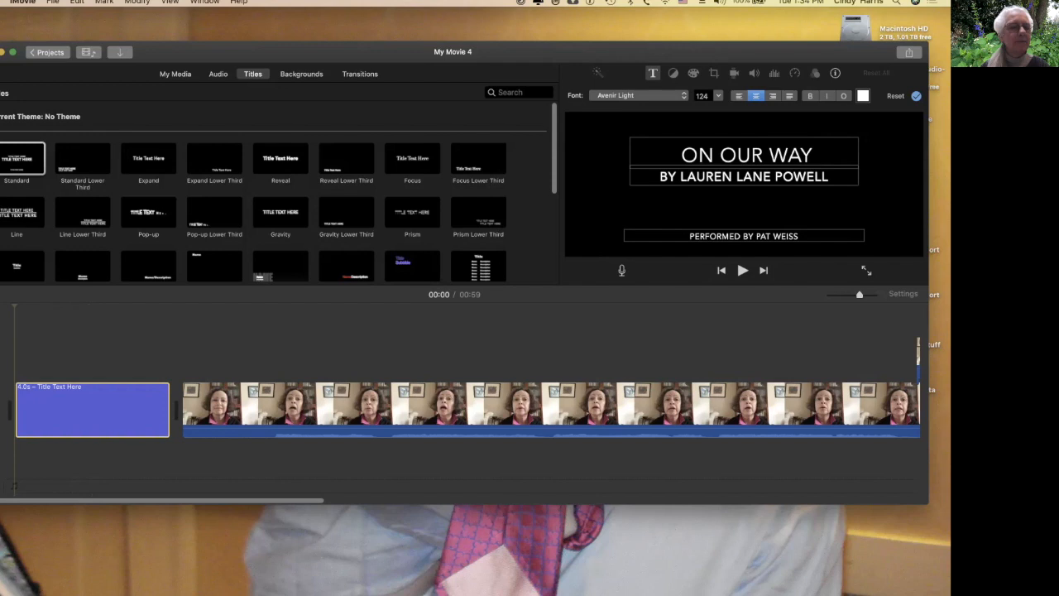
{"action": "left_click", "coordinate": [915, 96]}
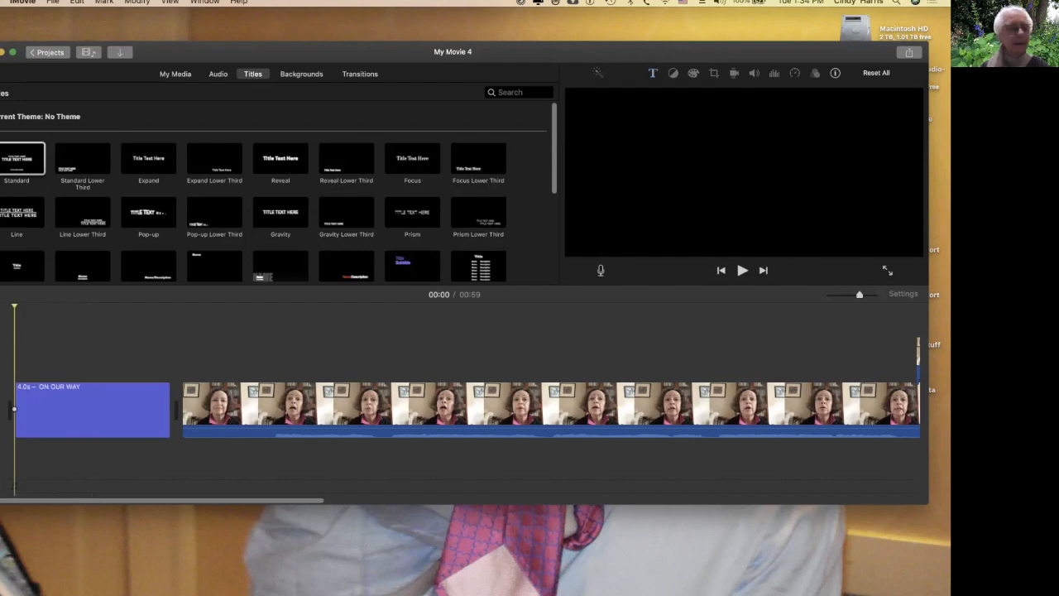
Add a Cross Dissolve before the title and a Cross Blur between the title and the video.
{"action": "key", "text": "space"}
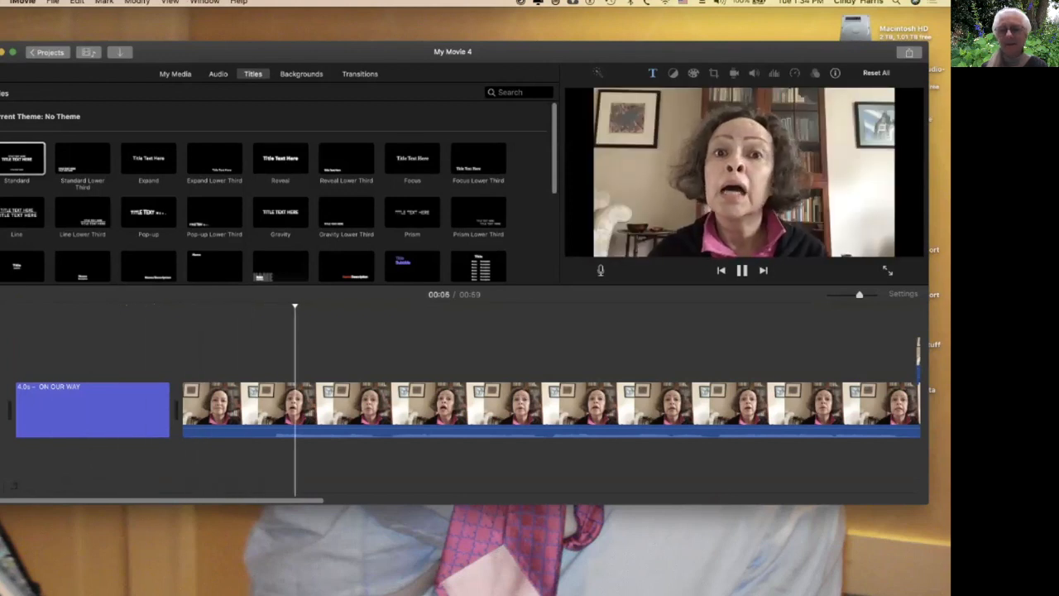
{"action": "key", "text": "space"}
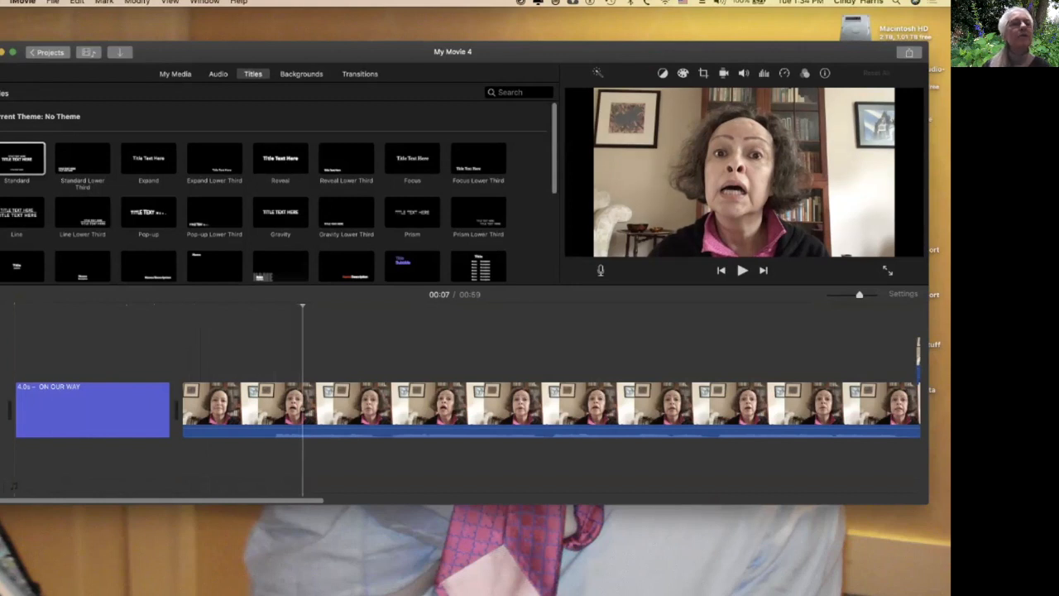
{"action": "left_click", "coordinate": [360, 74]}
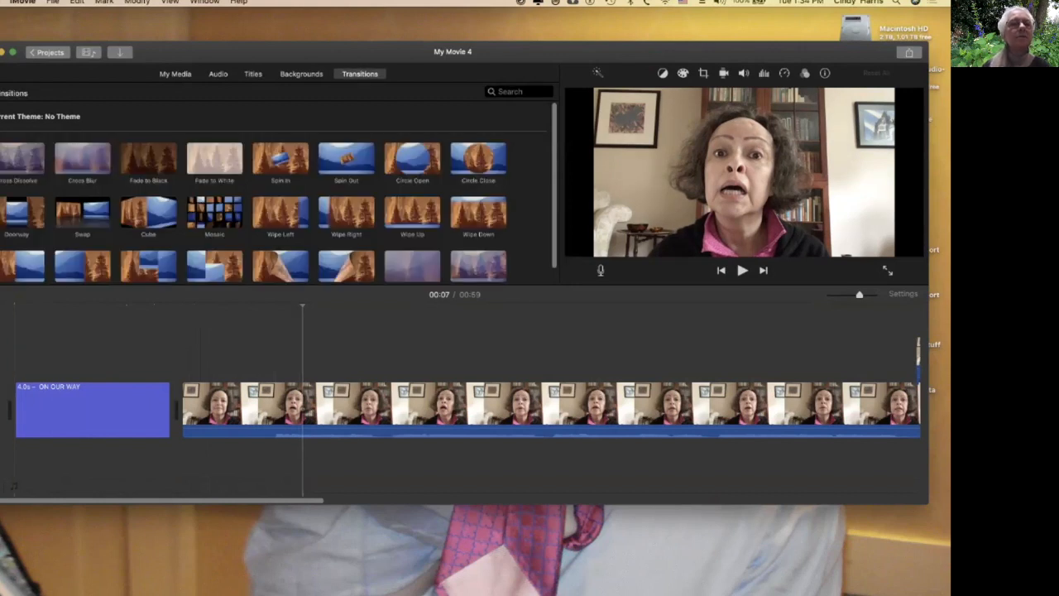
{"action": "left_click_drag", "start_coordinate": [19, 158], "coordinate": [8, 405]}
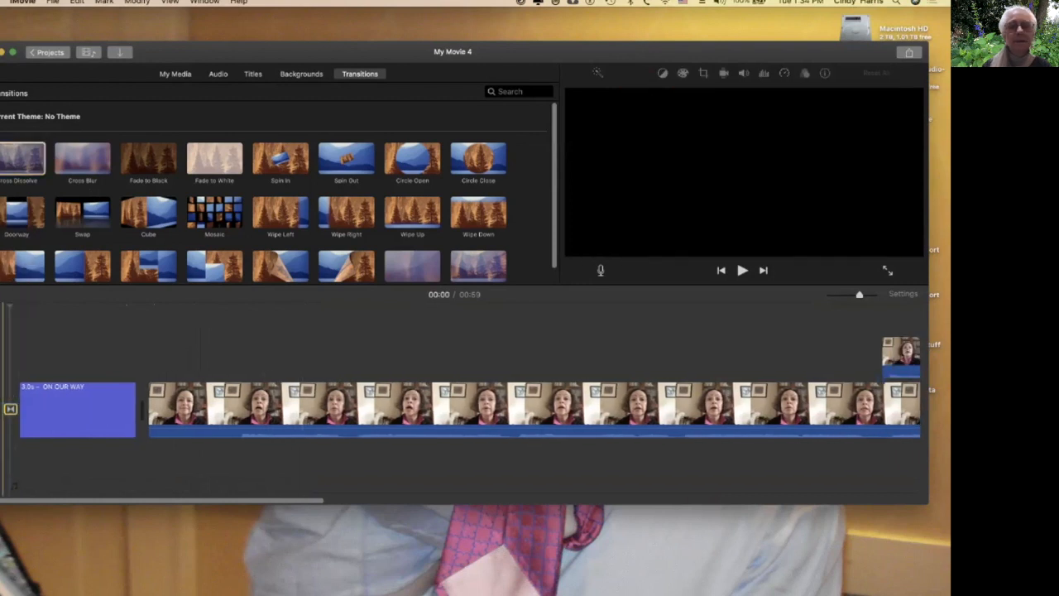
{"action": "left_click_drag", "start_coordinate": [82, 158], "coordinate": [107, 409]}
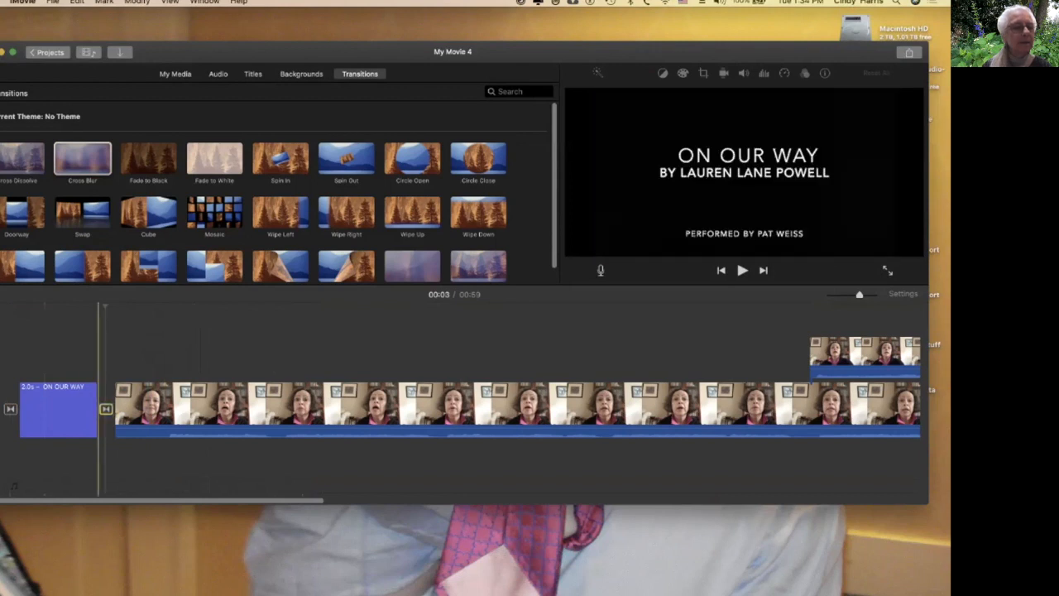
Play back the movie's opening from the start.
{"action": "left_click", "coordinate": [4, 409]}
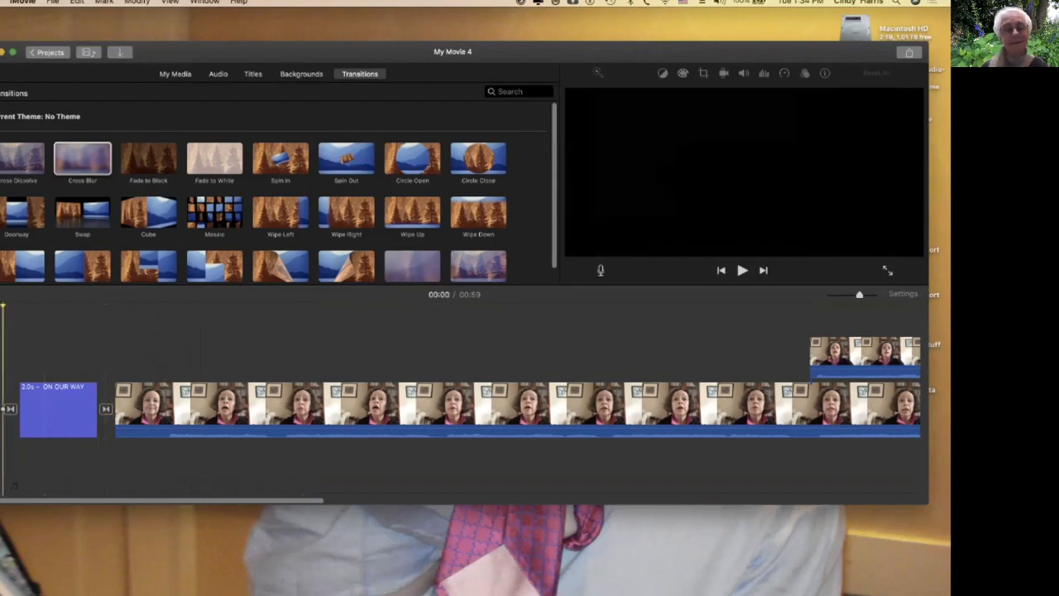
{"action": "key", "text": "space"}
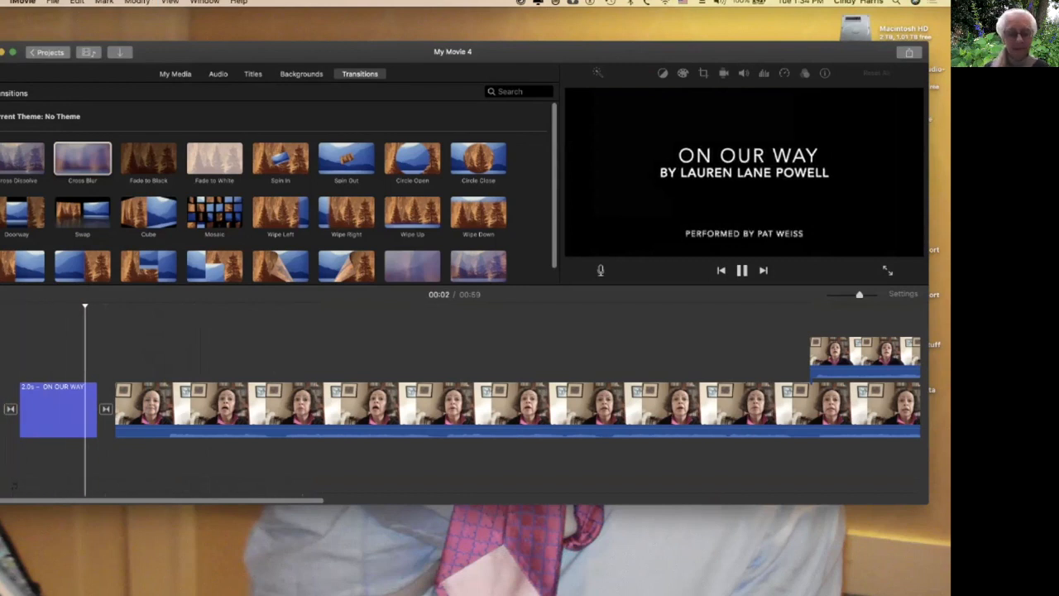
{"action": "key", "text": "space"}
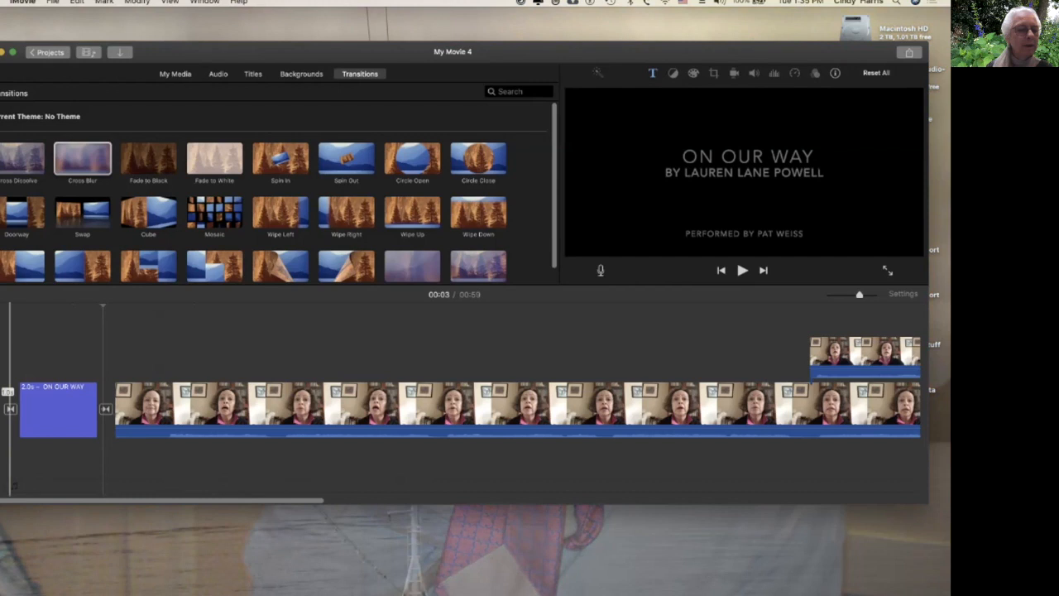
Set the opening Cross Dissolve's duration to 2 seconds.
{"action": "double_click", "coordinate": [10, 408]}
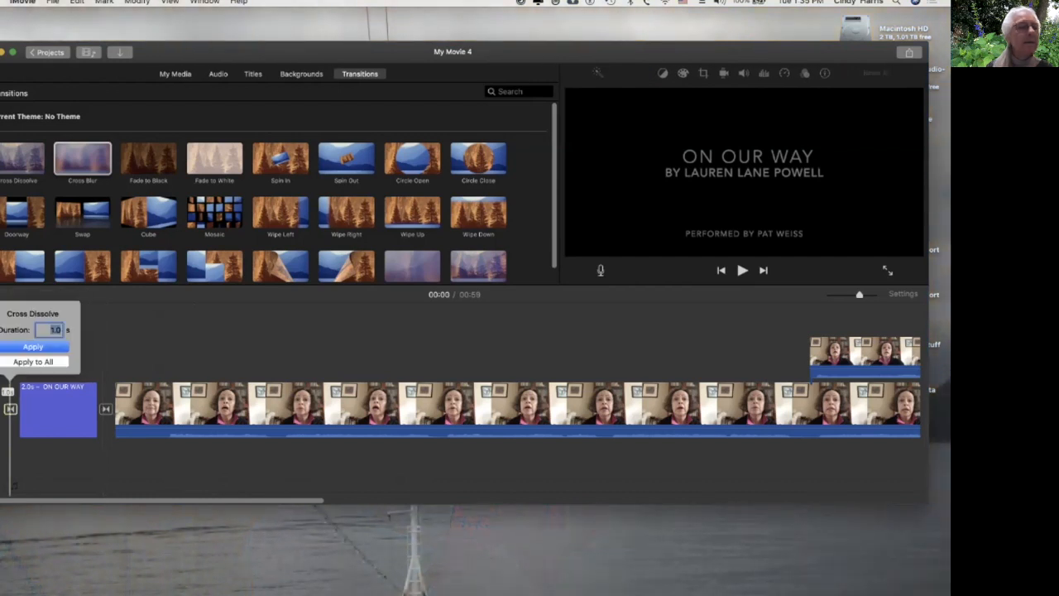
{"action": "type", "text": "2"}
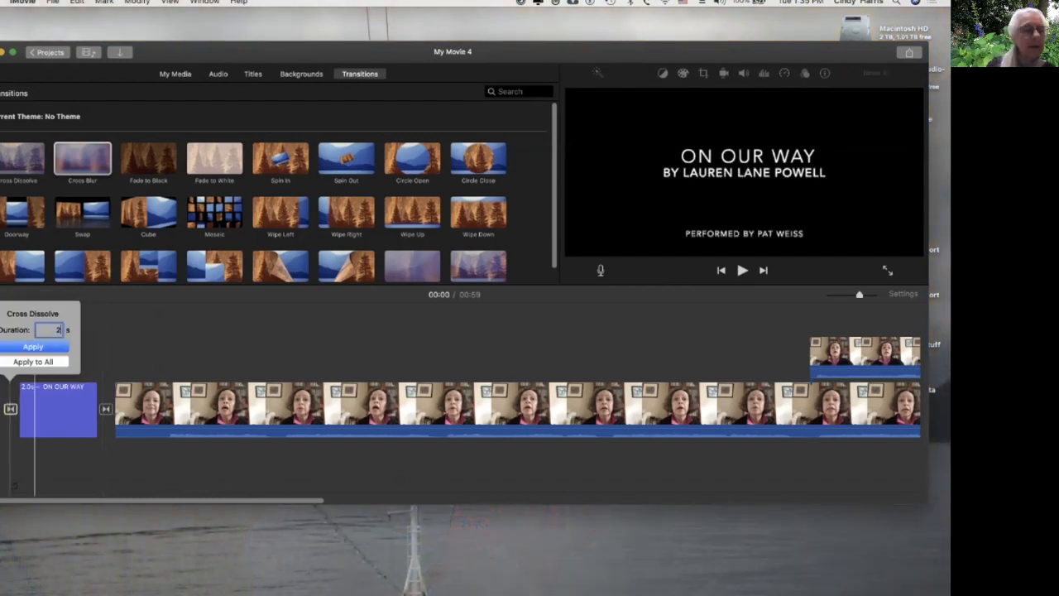
{"action": "key", "text": "Return"}
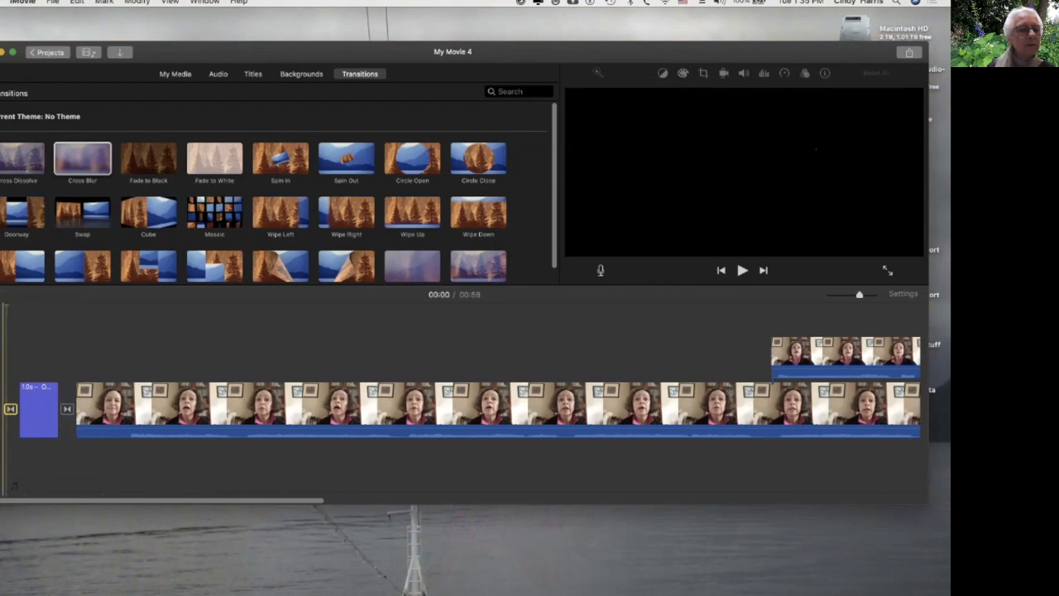
Play back the opening again from the start to check the transition.
{"action": "left_click", "coordinate": [3, 409]}
{"action": "key", "text": "space"}
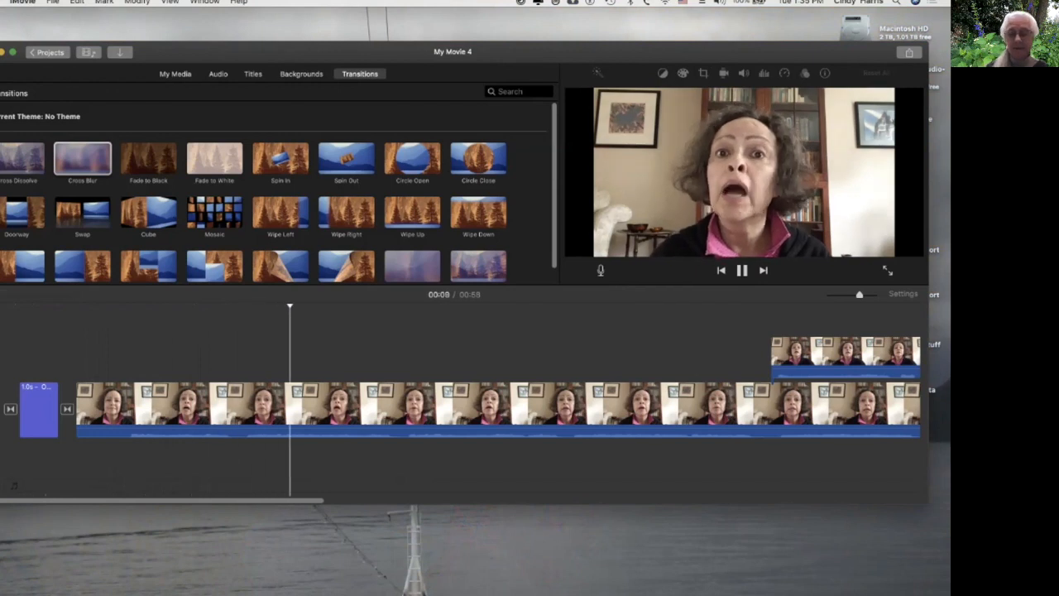
{"action": "key", "text": "space"}
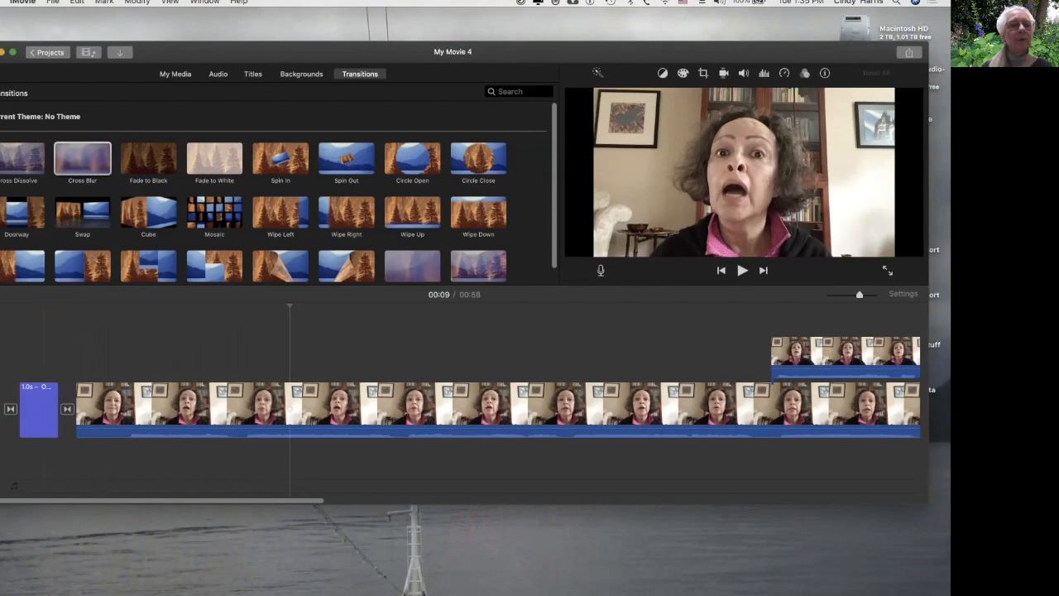
Name the project On Our Way Test on returning to the projects list, then reopen it.
{"action": "left_click", "coordinate": [48, 52]}
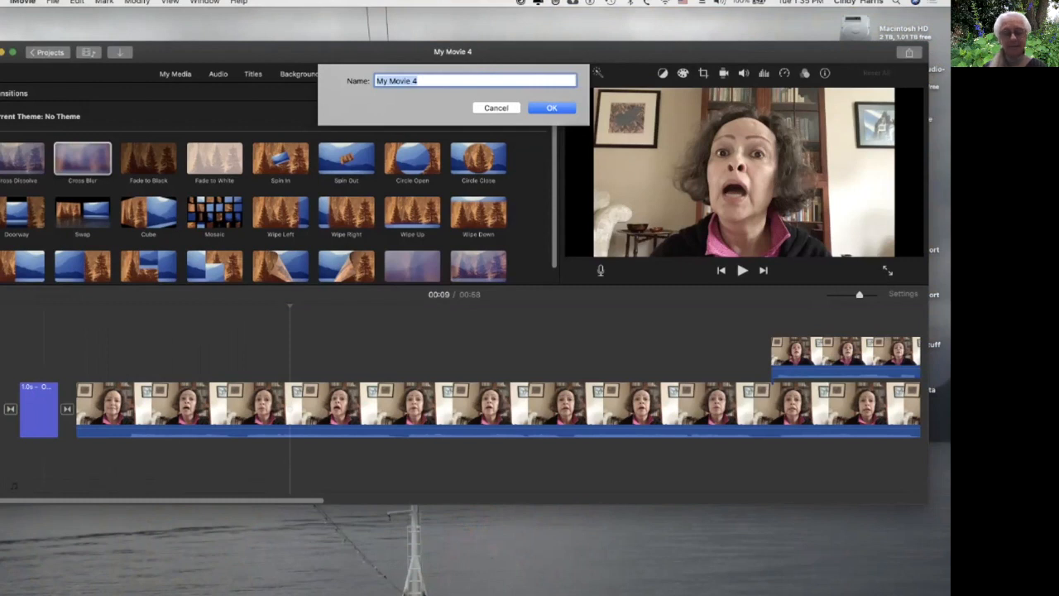
{"action": "type", "text": "O"}
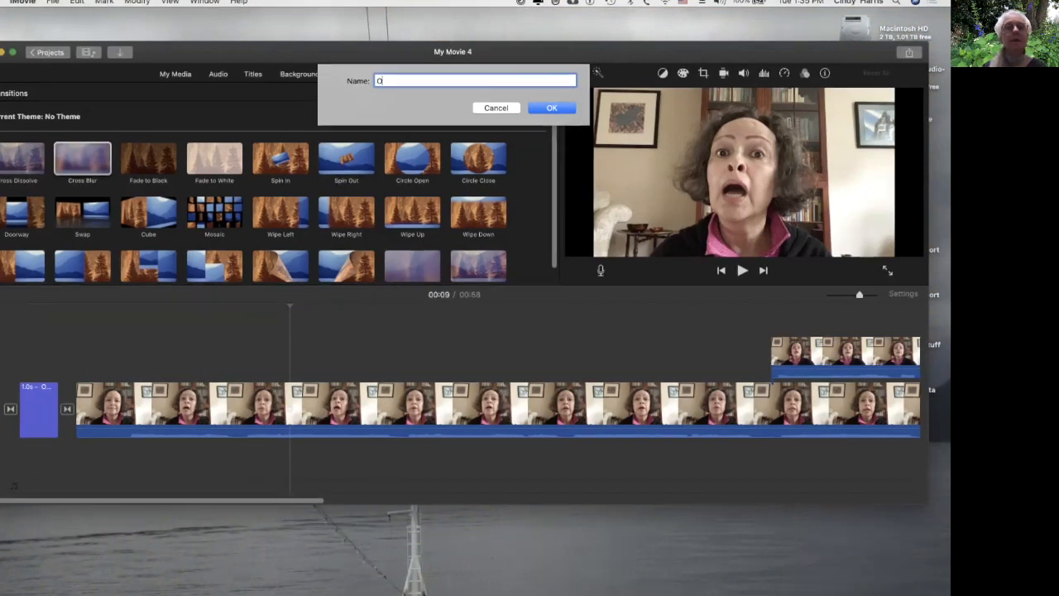
{"action": "type", "text": "n Our Way Test"}
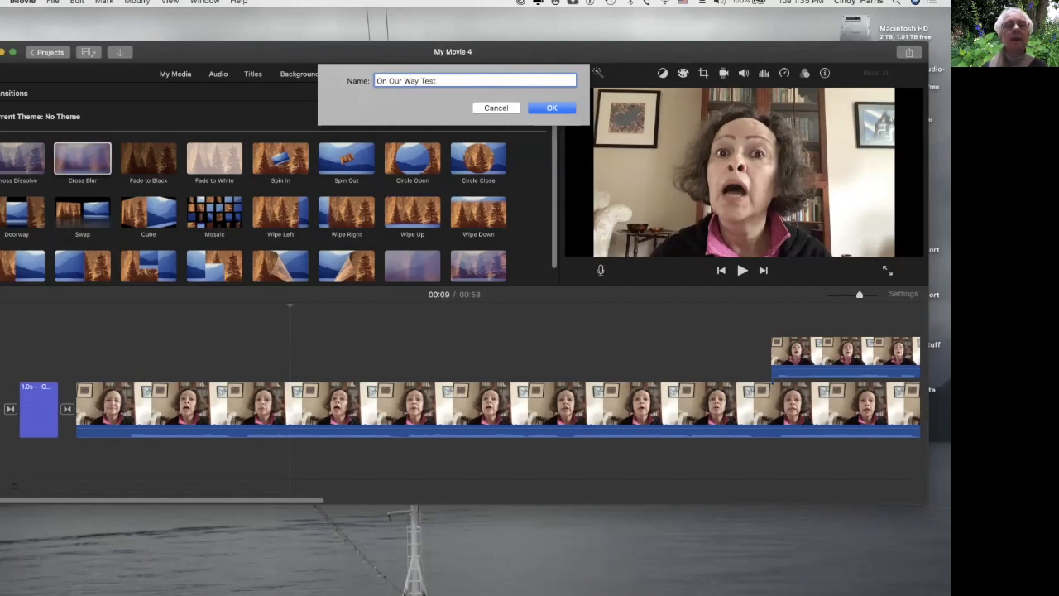
{"action": "key", "text": "Return"}
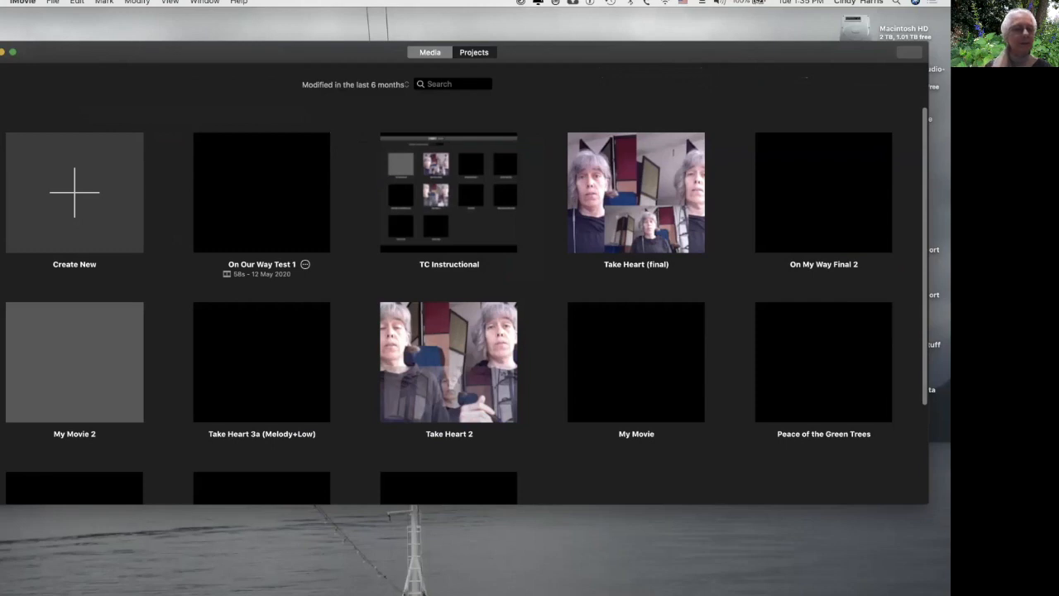
{"action": "double_click", "coordinate": [261, 193]}
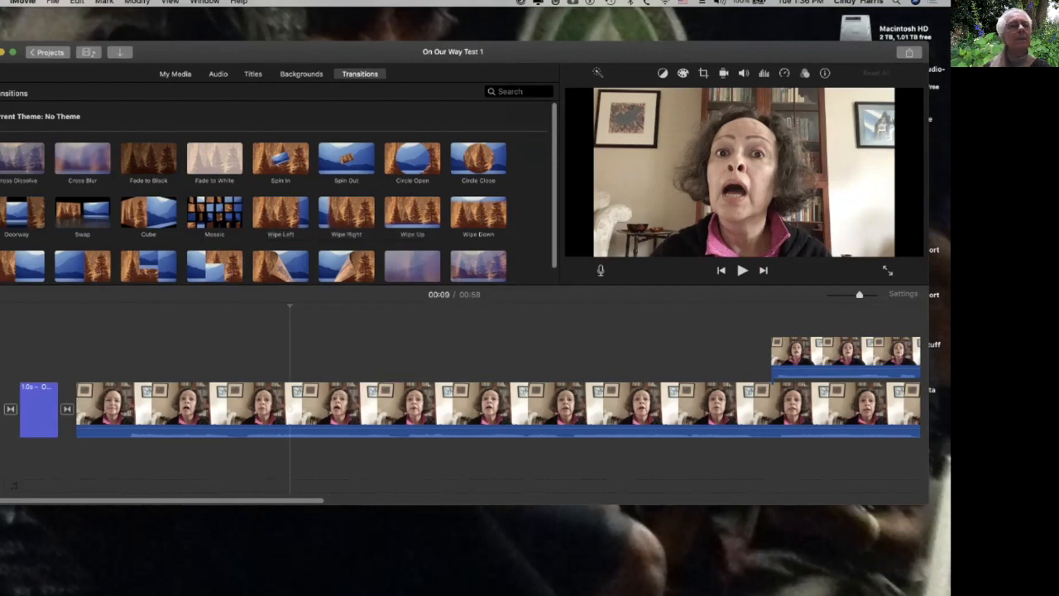
Start sharing the movie to a file and change the export title to On Our Way Test.
{"action": "left_click_drag", "start_coordinate": [452, 52], "coordinate": [453, 64]}
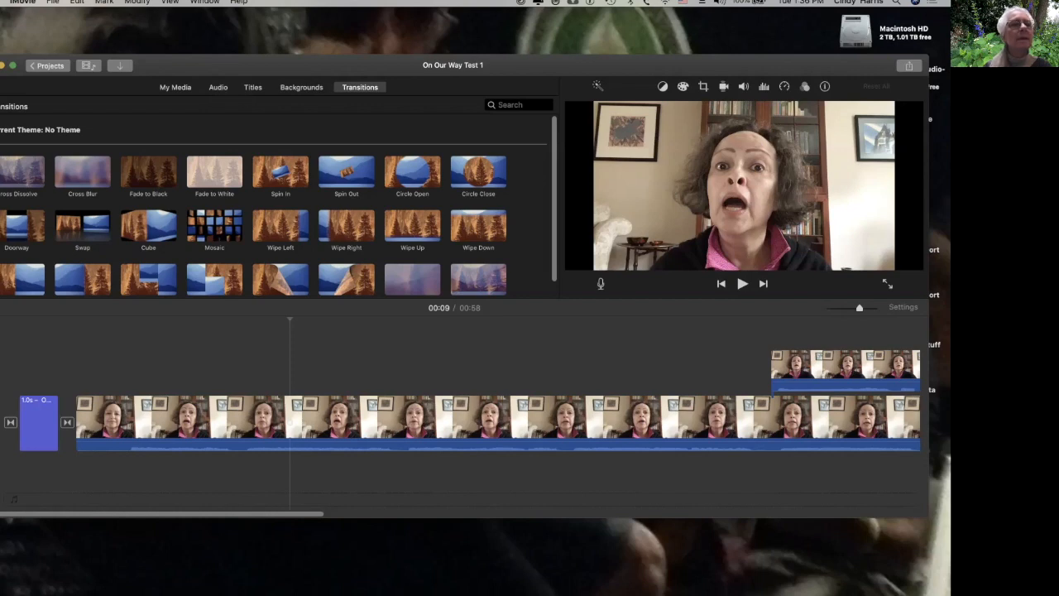
{"action": "left_click", "coordinate": [52, 3]}
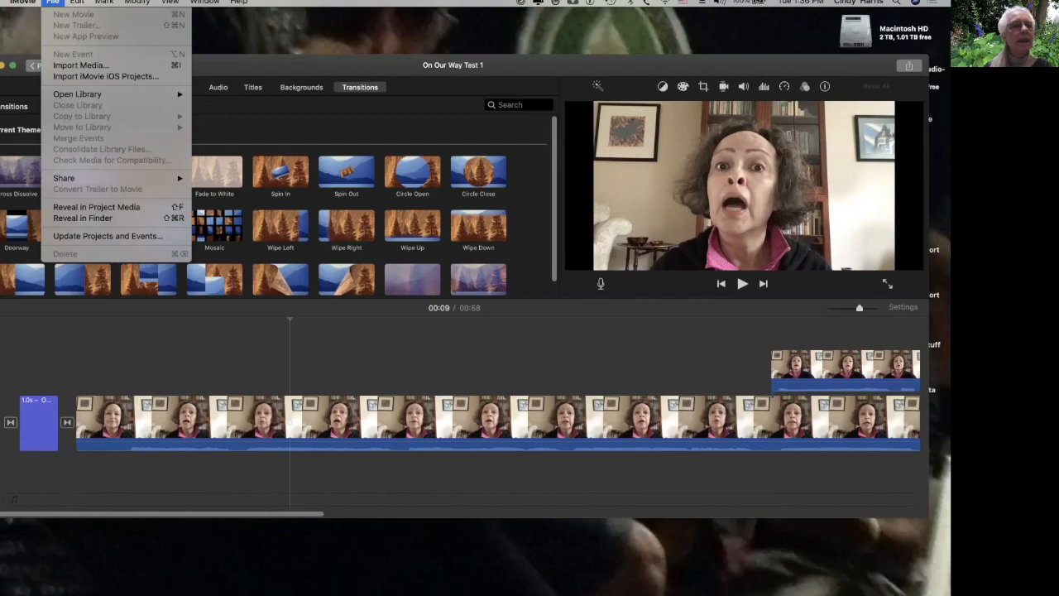
{"action": "mouse_move", "coordinate": [82, 178]}
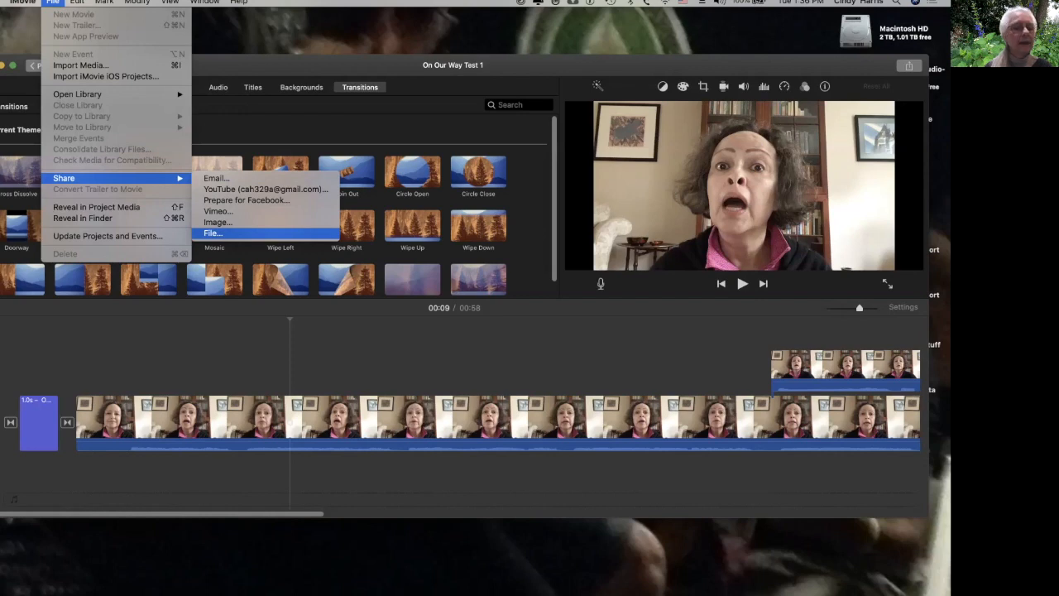
{"action": "left_click", "coordinate": [213, 234]}
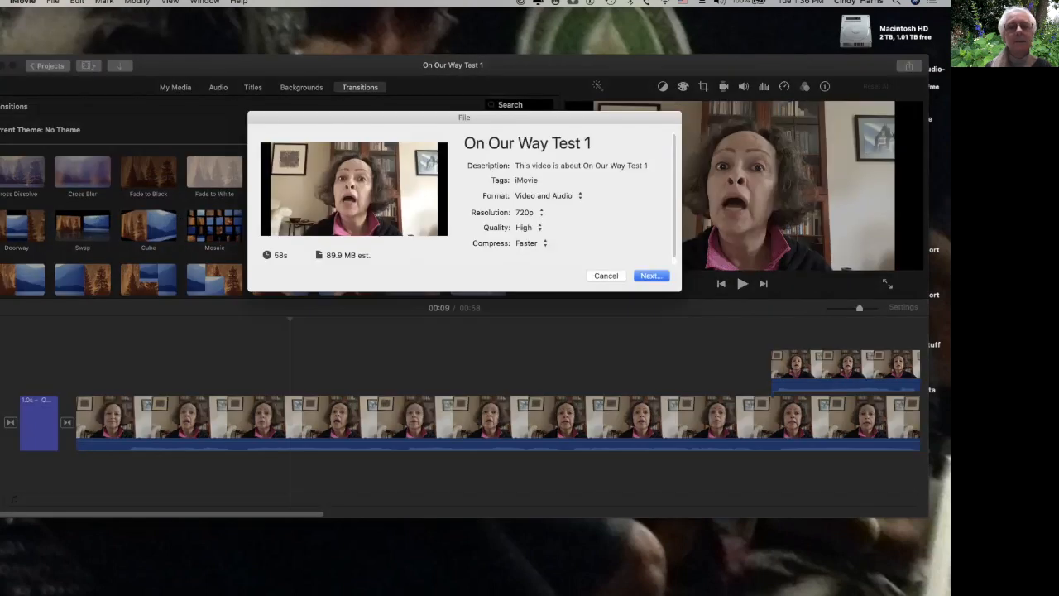
{"action": "left_click", "coordinate": [593, 143]}
{"action": "key", "text": "BackSpace"}
{"action": "key", "text": "BackSpace"}
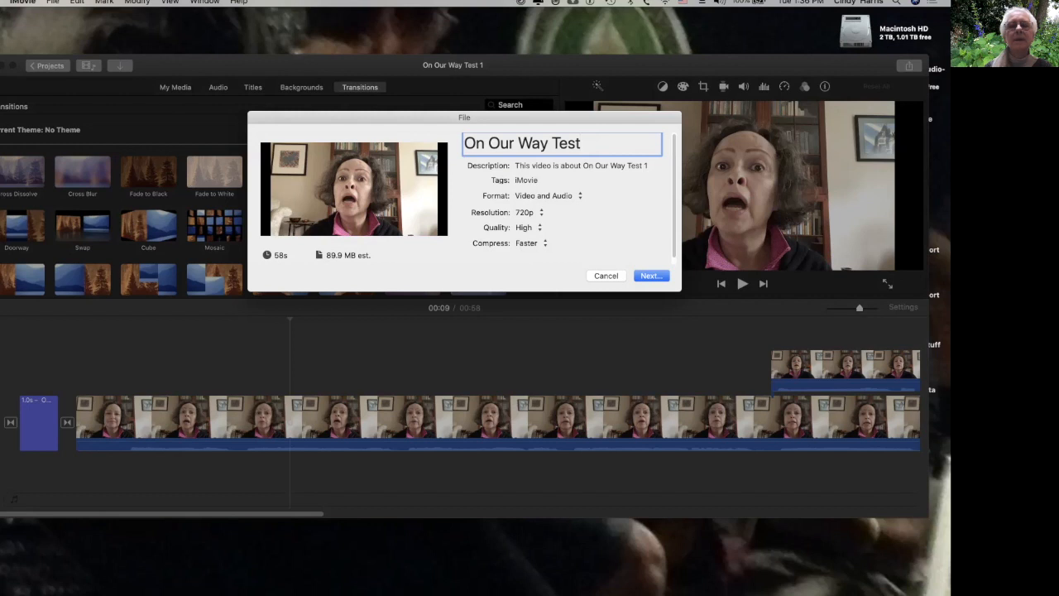
Replace the description with a line crediting the singer and the composer's song, then save the export in the Final video folder.
{"action": "key", "text": "Tab"}
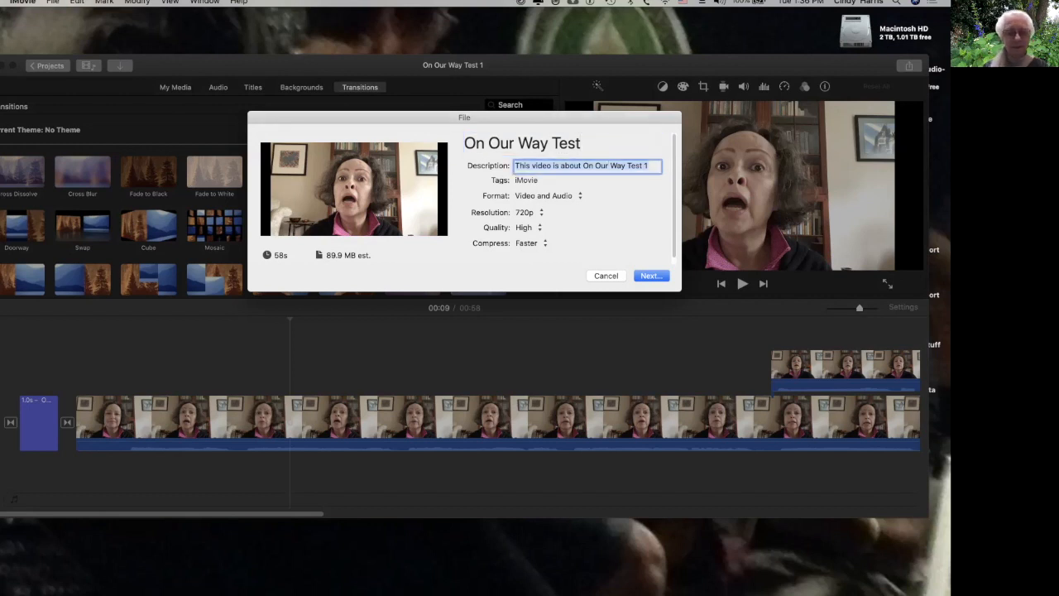
{"action": "type", "text": "Pat sings Lauren's lovely song"}
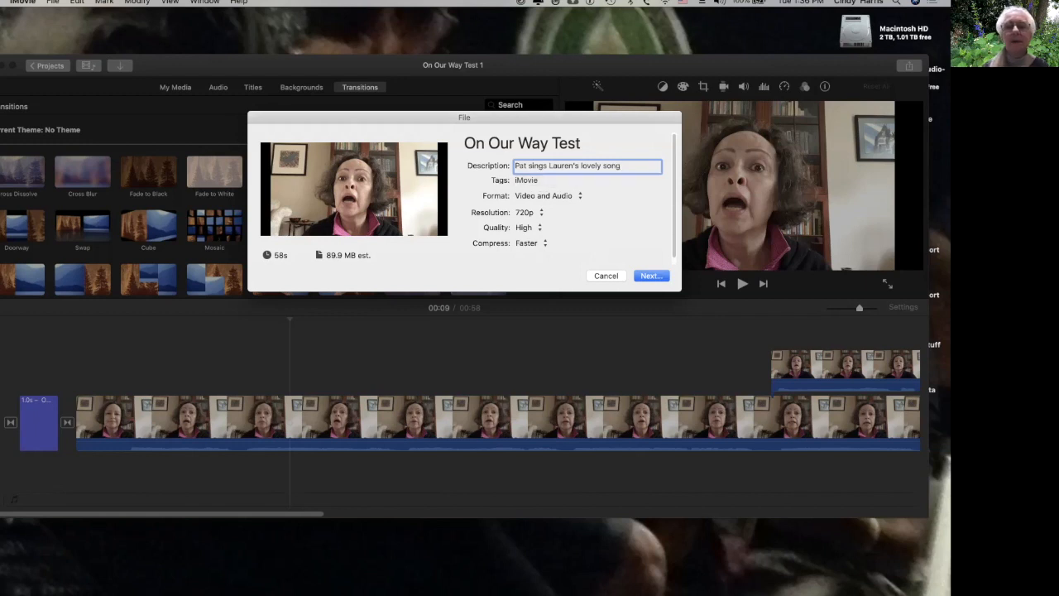
{"action": "key", "text": "Return"}
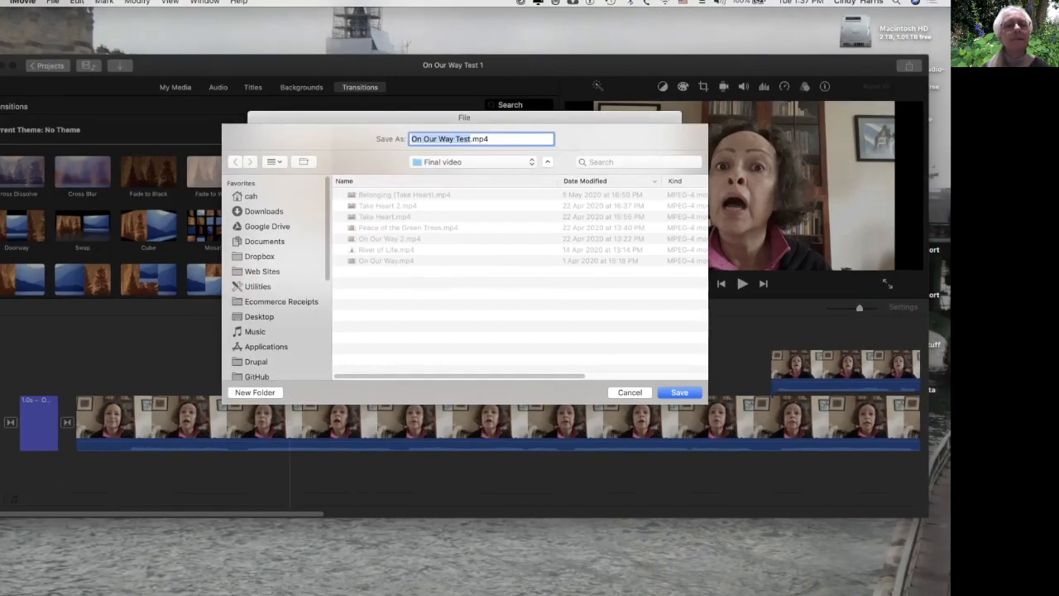
{"action": "key", "text": "Return"}
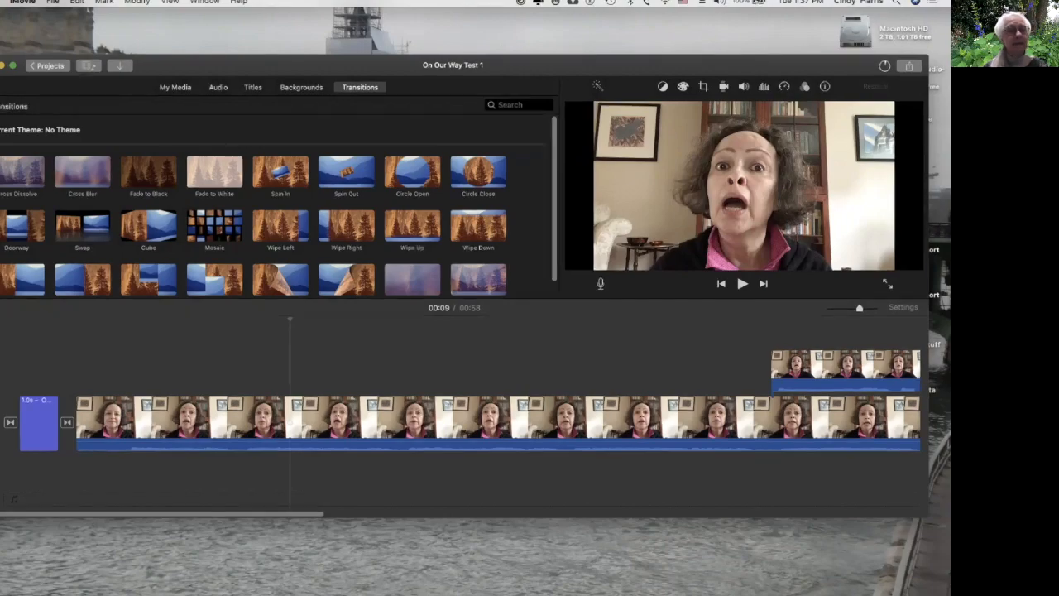
Switch to Finder and open the Final video folder inside Threshold Choir.
{"action": "key", "text": "super+Tab"}
{"action": "key", "text": "super+Tab"}
{"action": "key", "text": "super+shift+Tab"}
{"action": "key", "text": "super+shift+Tab"}
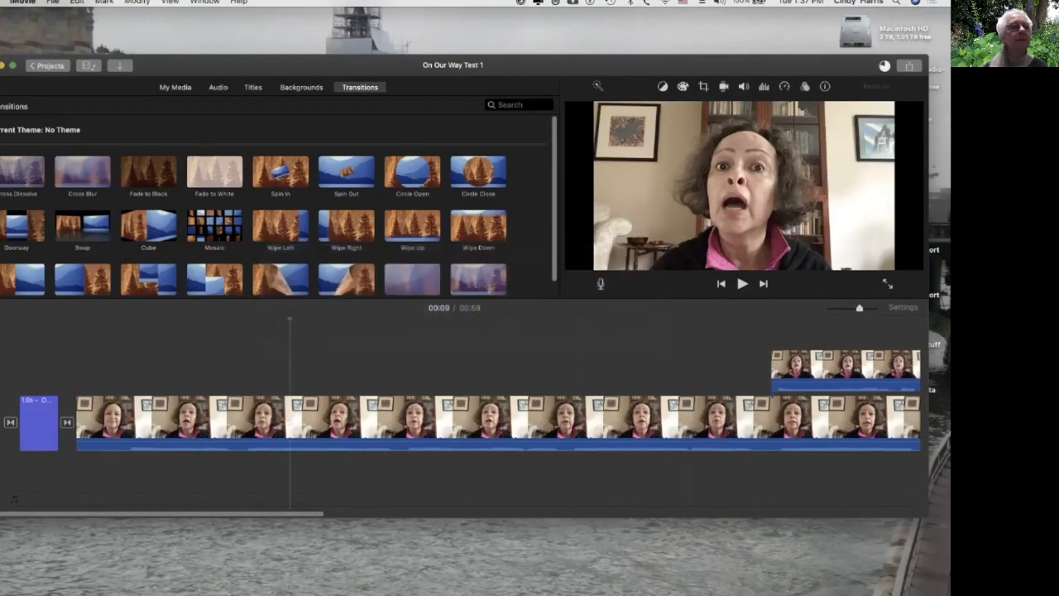
{"action": "key", "text": "super+m"}
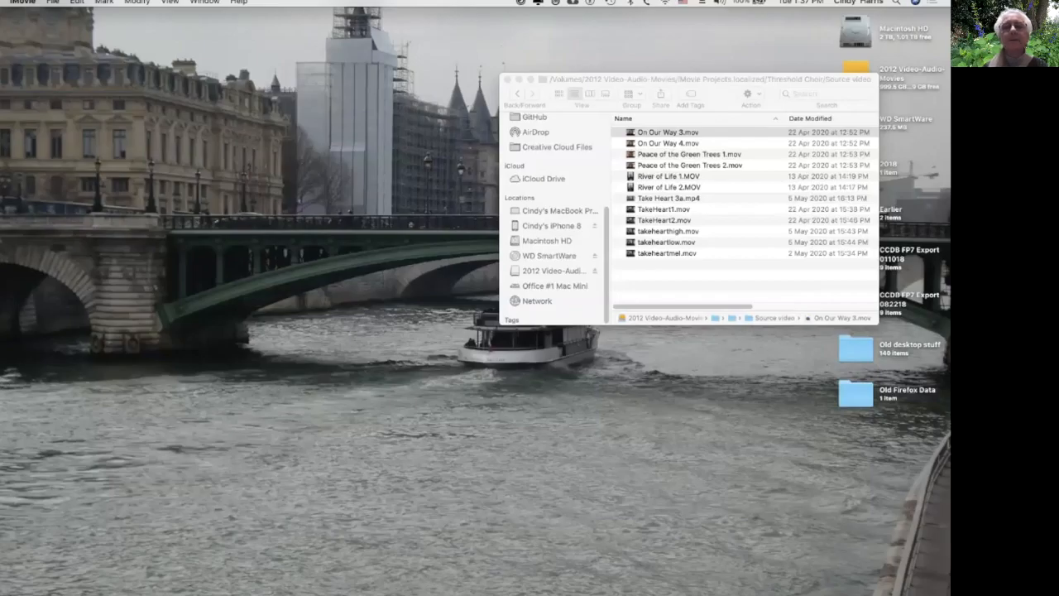
{"action": "key", "text": "super+Tab"}
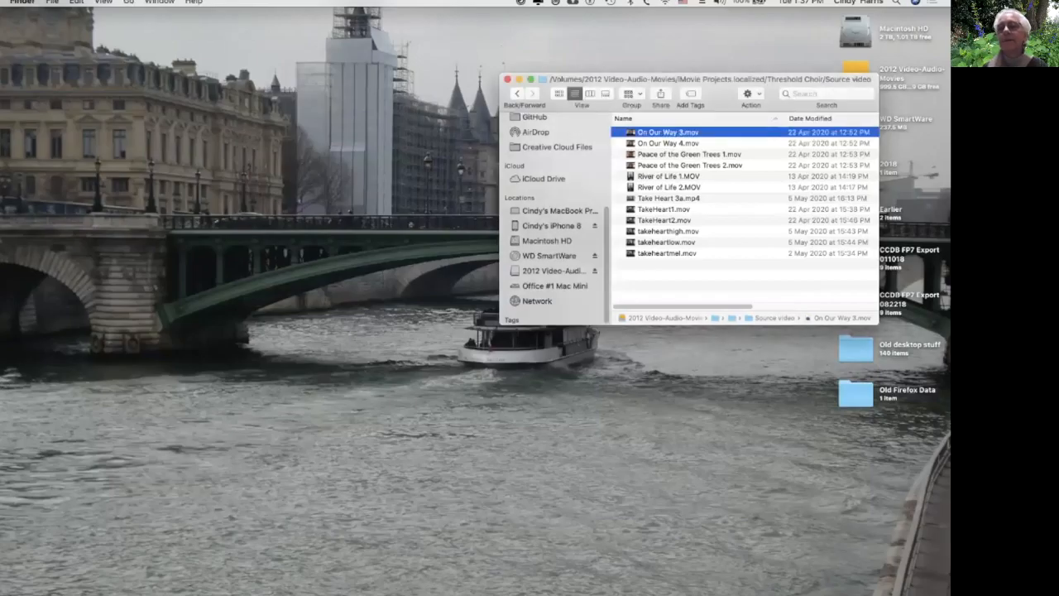
{"action": "left_click", "coordinate": [668, 143]}
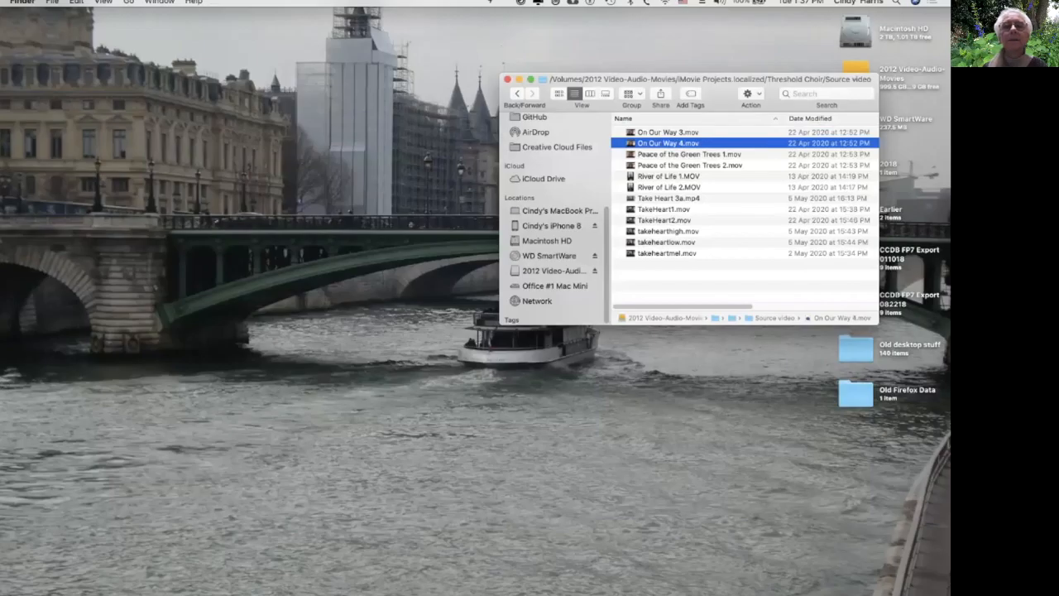
{"action": "left_click", "coordinate": [518, 94]}
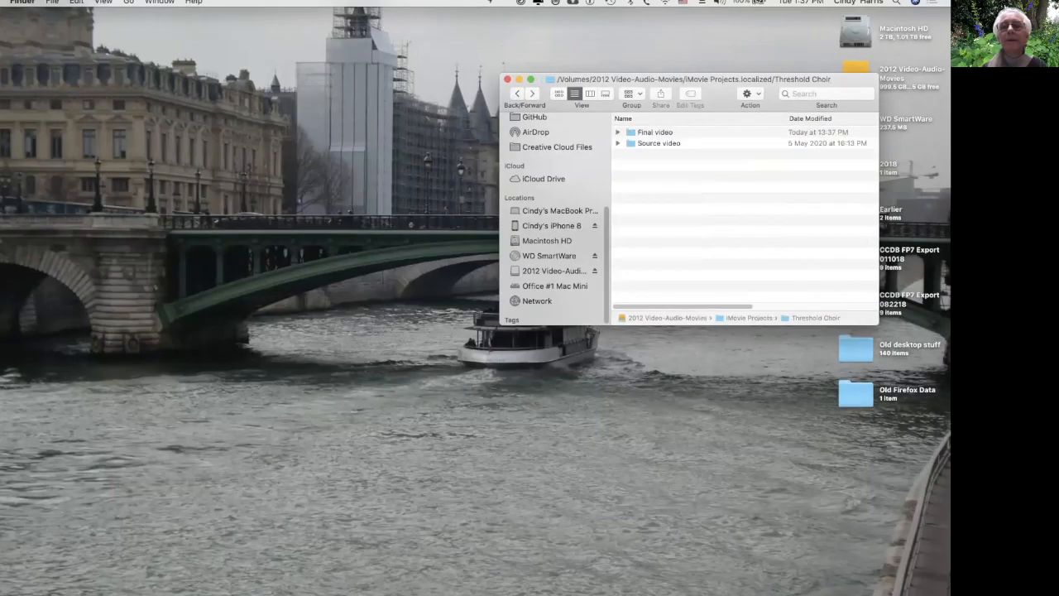
{"action": "double_click", "coordinate": [654, 132]}
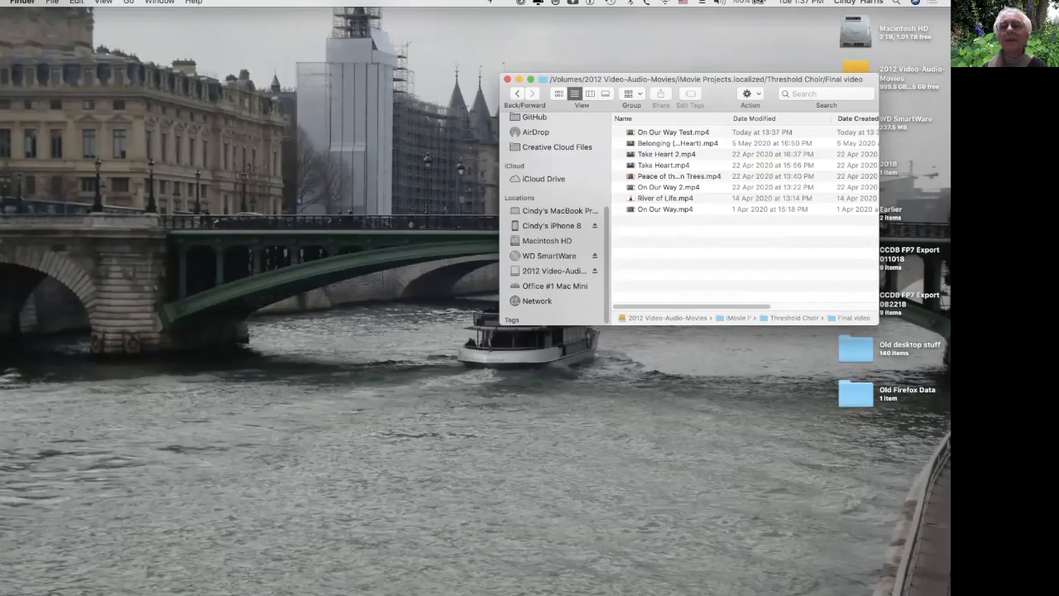
Open the exported On Our Way Test.mp4 and play it.
{"action": "left_click", "coordinate": [657, 133]}
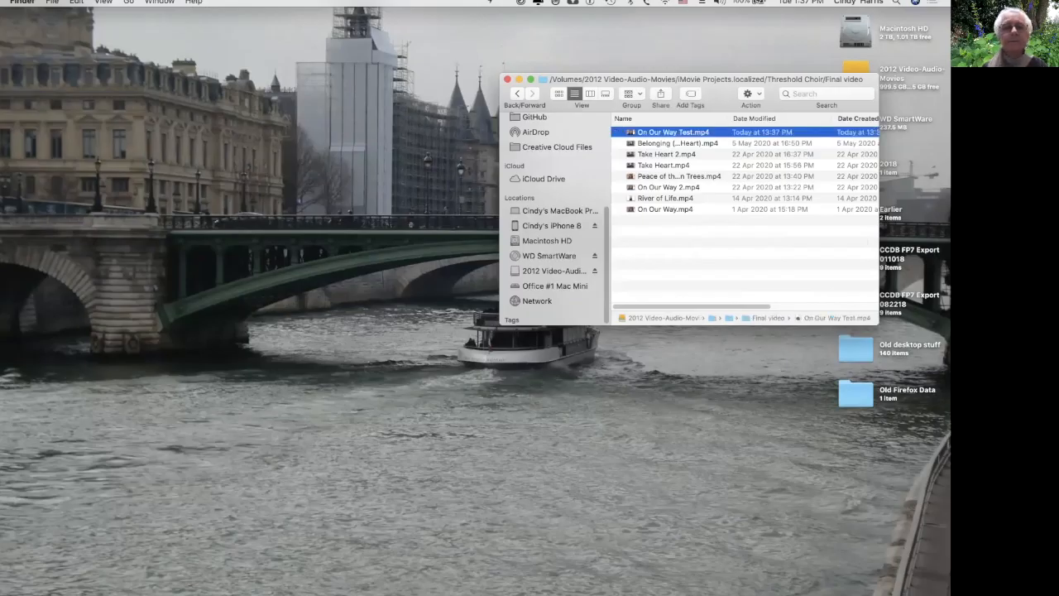
{"action": "double_click", "coordinate": [658, 133]}
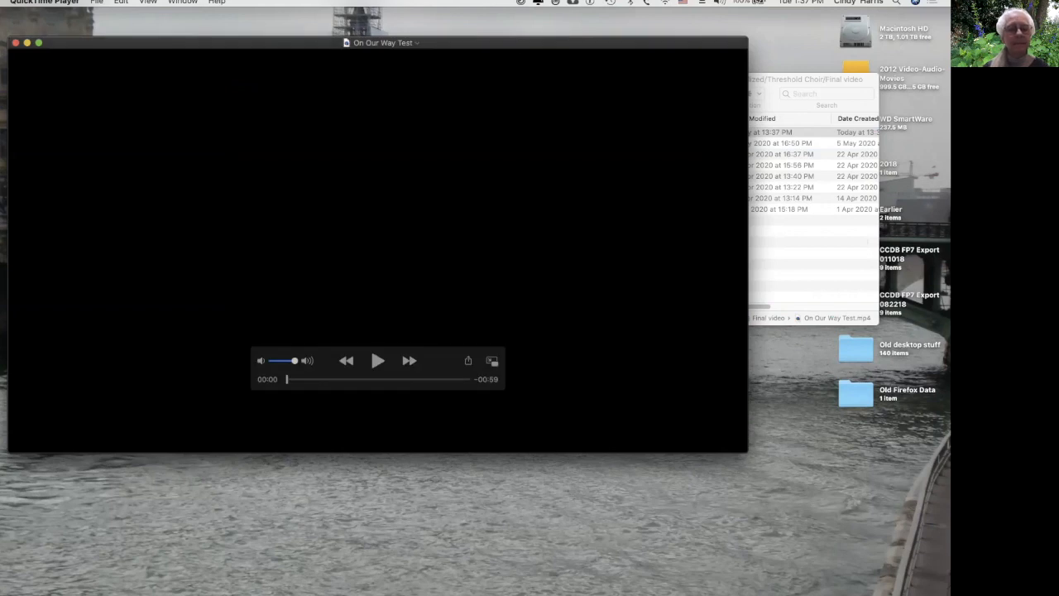
{"action": "key", "text": "space"}
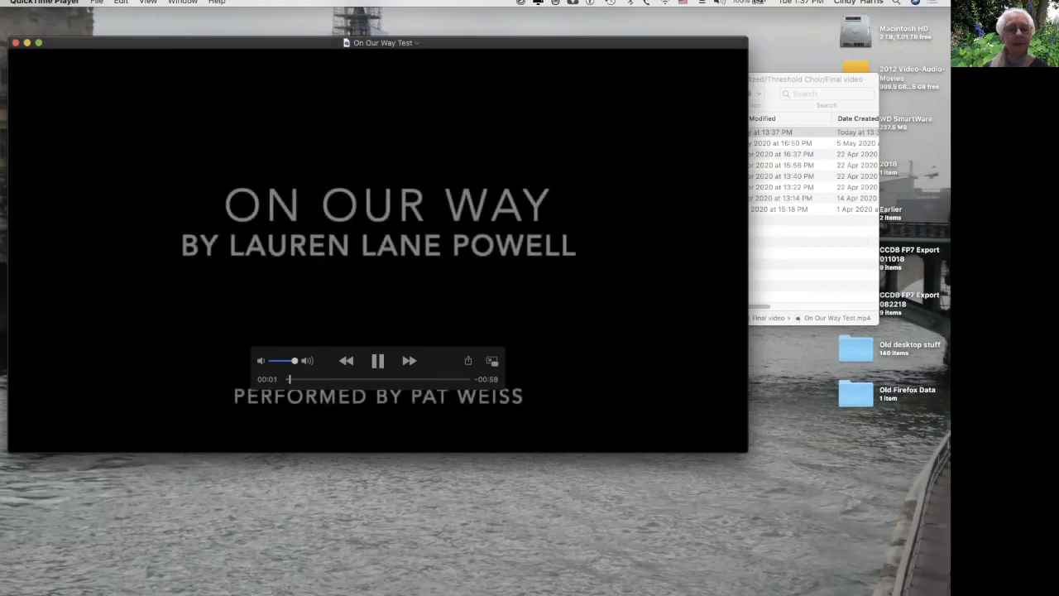
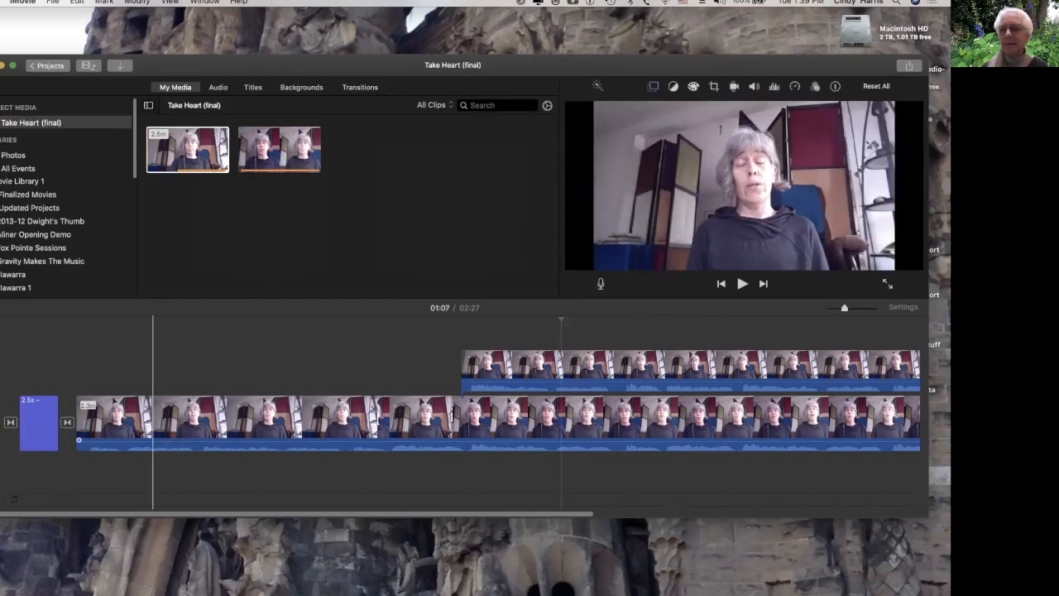
Preview the two source clips in the media browser, then return to the project timeline.
{"action": "left_click", "coordinate": [187, 144]}
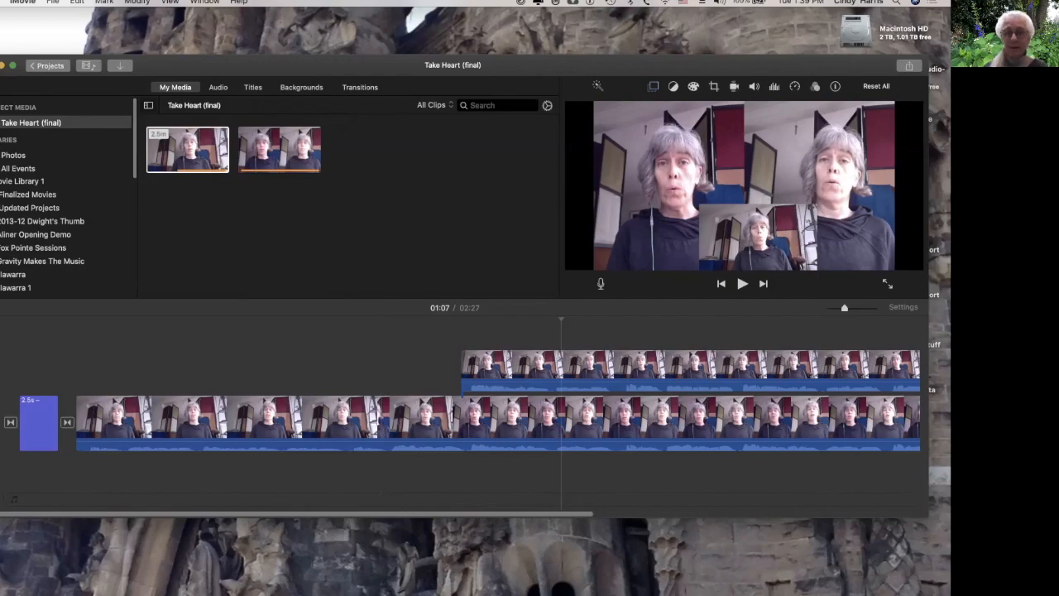
{"action": "left_click", "coordinate": [222, 166]}
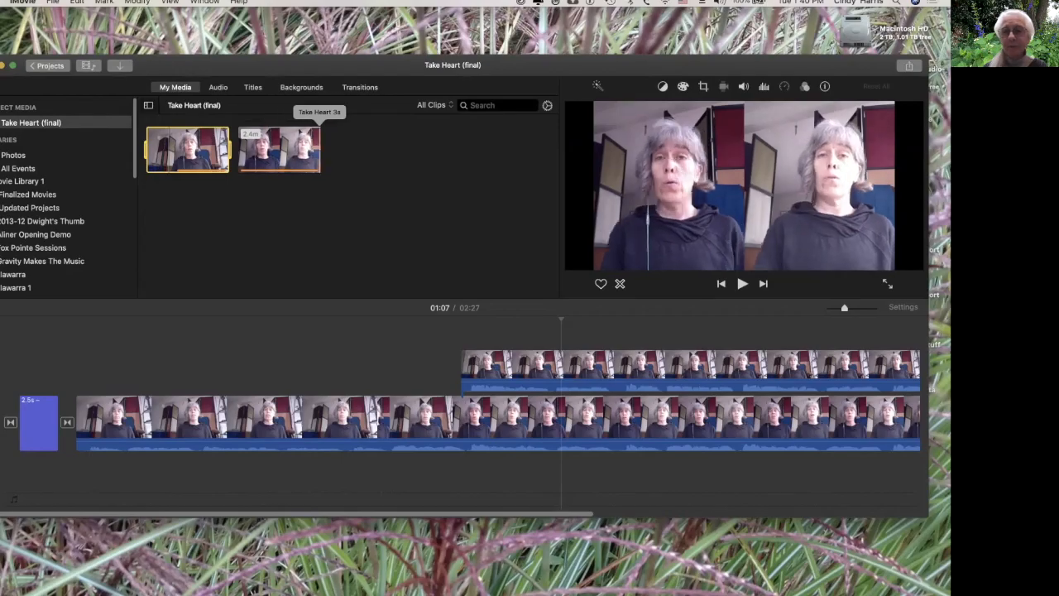
{"action": "left_click", "coordinate": [89, 418]}
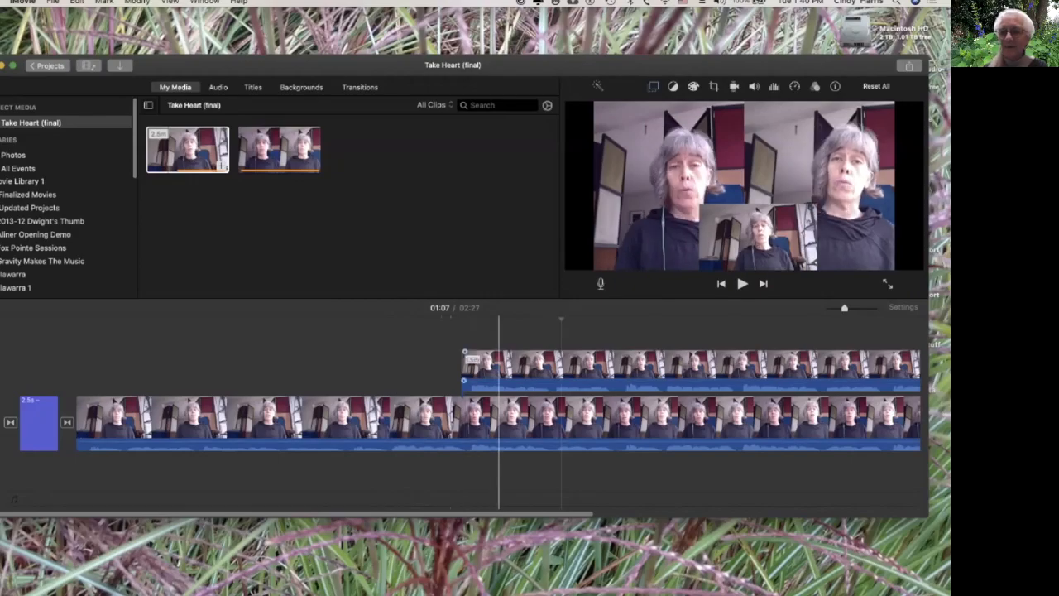
Open the video overlay settings of the upper overlay clip and play a short stretch of the split-screen section.
{"action": "left_click", "coordinate": [501, 368]}
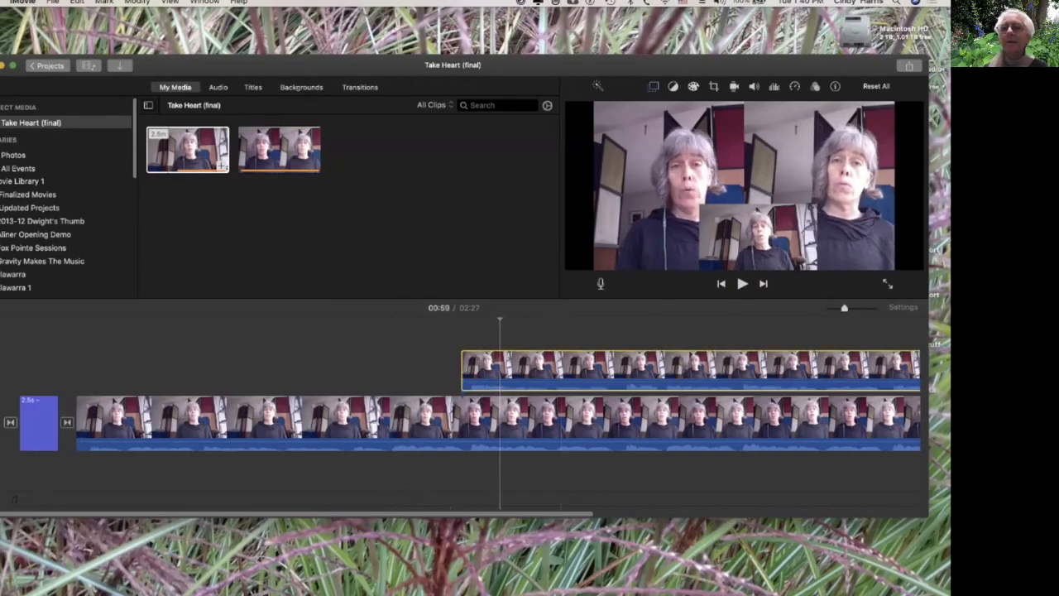
{"action": "left_click", "coordinate": [654, 86]}
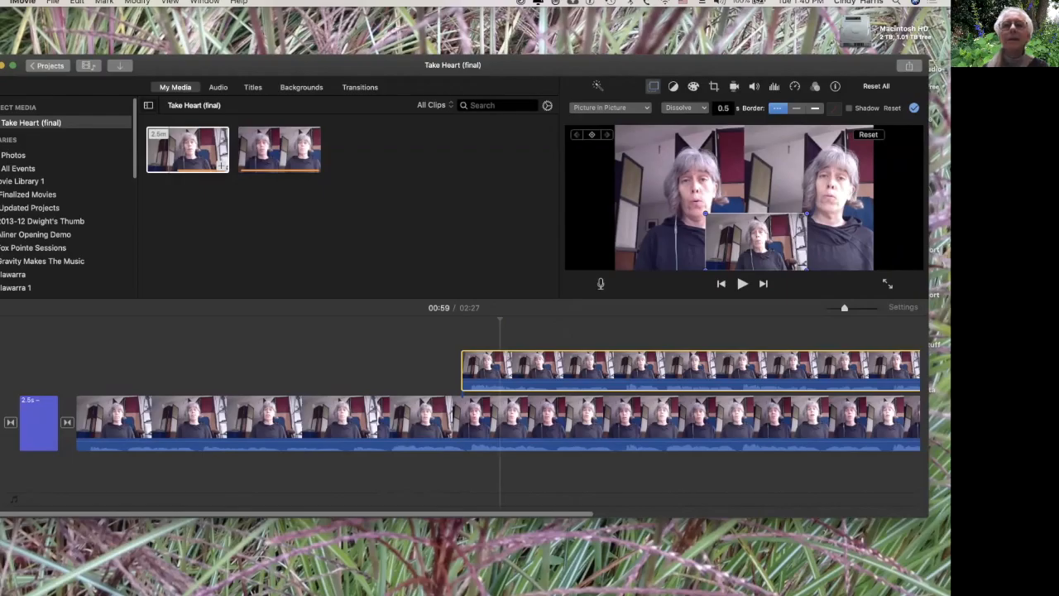
{"action": "mouse_move", "coordinate": [756, 242]}
{"action": "left_mouse_down"}
{"action": "mouse_move", "coordinate": [785, 208]}
{"action": "mouse_move", "coordinate": [786, 188]}
{"action": "mouse_move", "coordinate": [752, 226]}
{"action": "mouse_move", "coordinate": [755, 240]}
{"action": "left_mouse_up"}
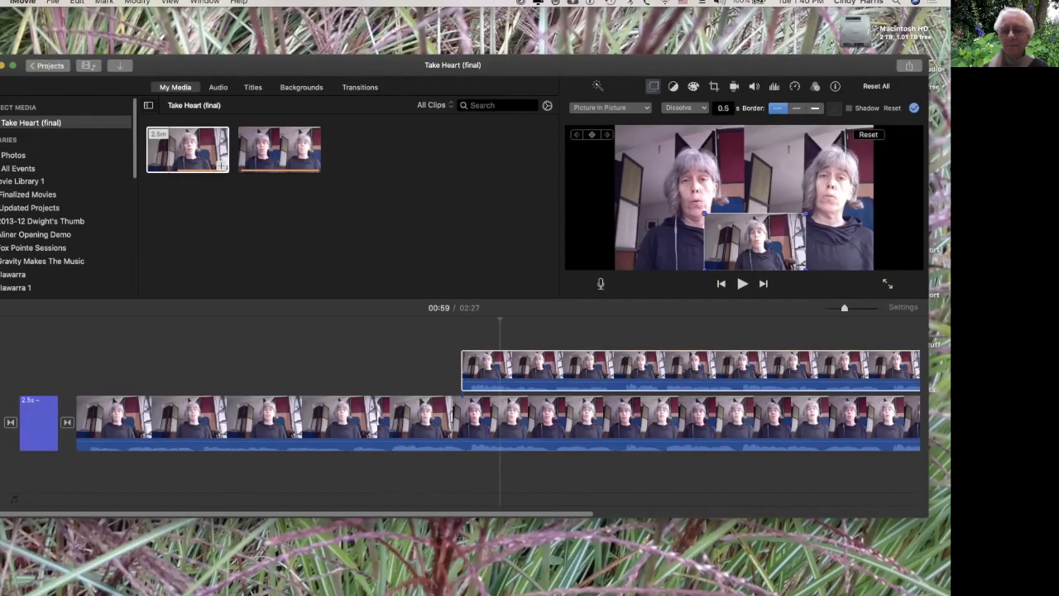
{"action": "key", "text": "space"}
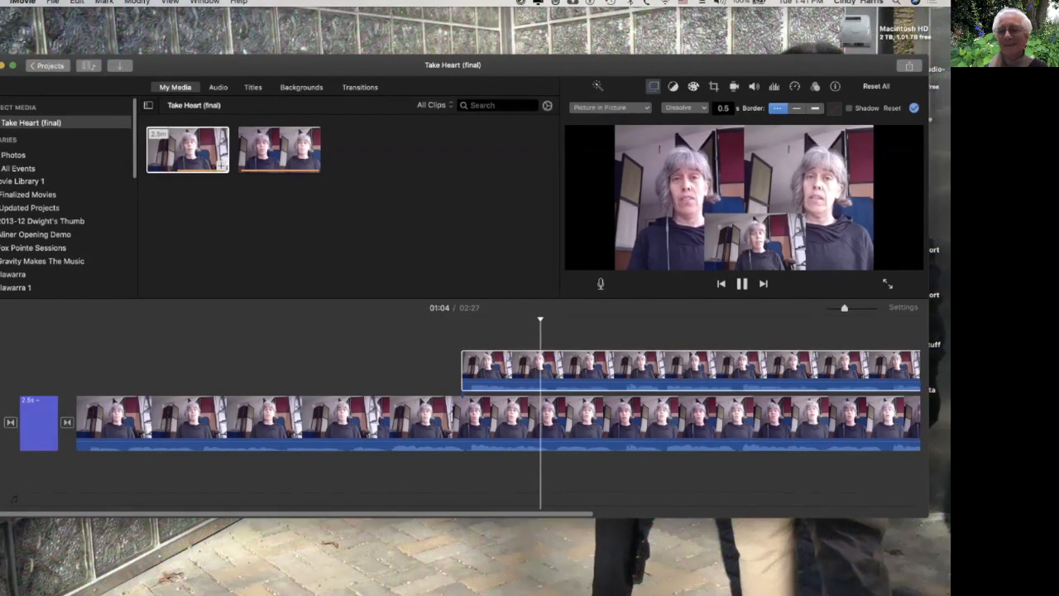
{"action": "key", "text": "space"}
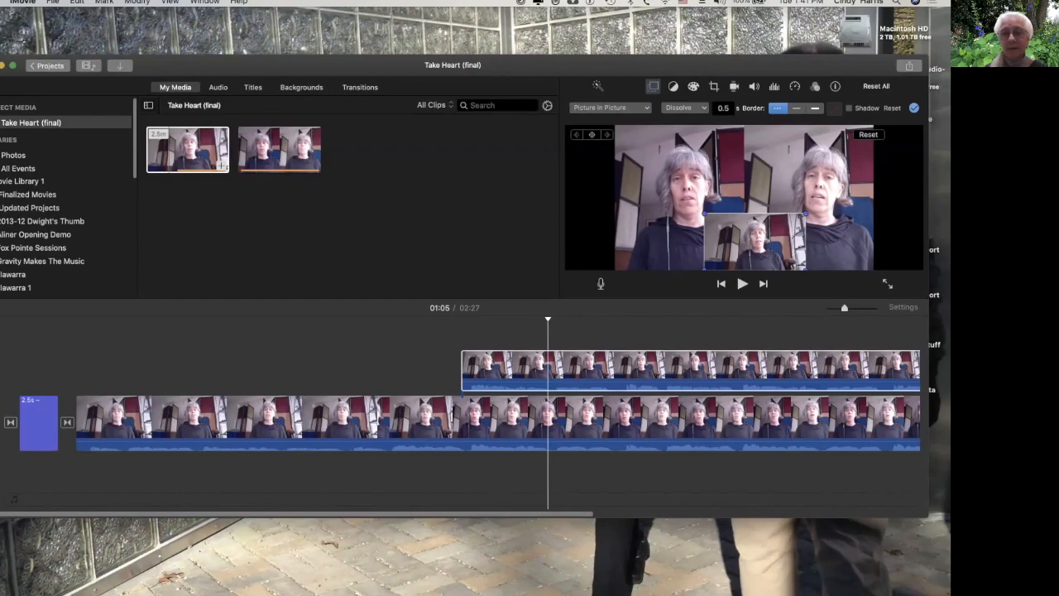
Preview the source clips in the media browser again, briefly switching to Finder and back.
{"action": "left_click", "coordinate": [187, 149]}
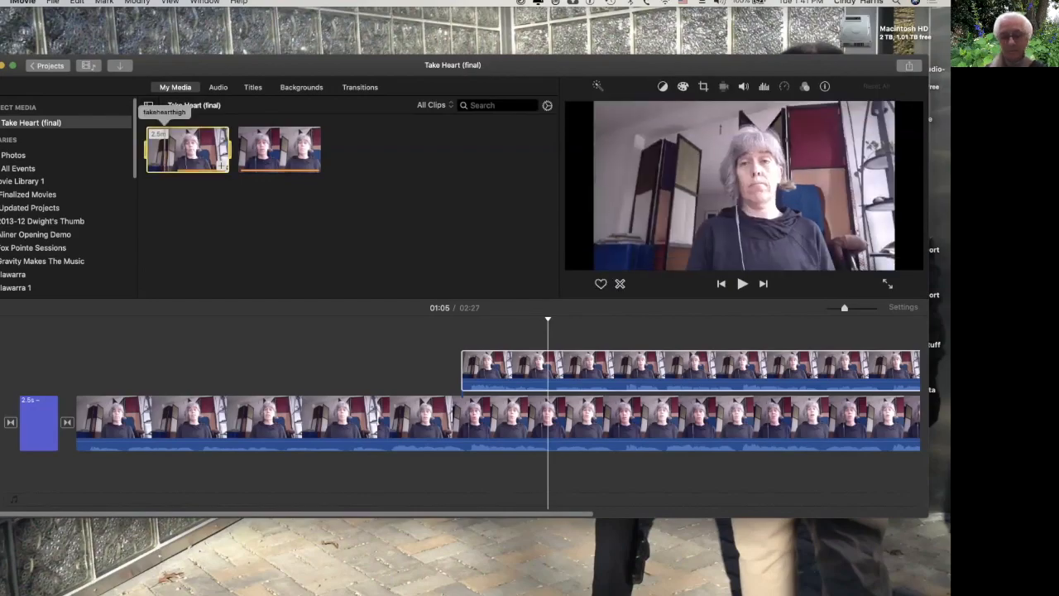
{"action": "key", "text": "super+Tab"}
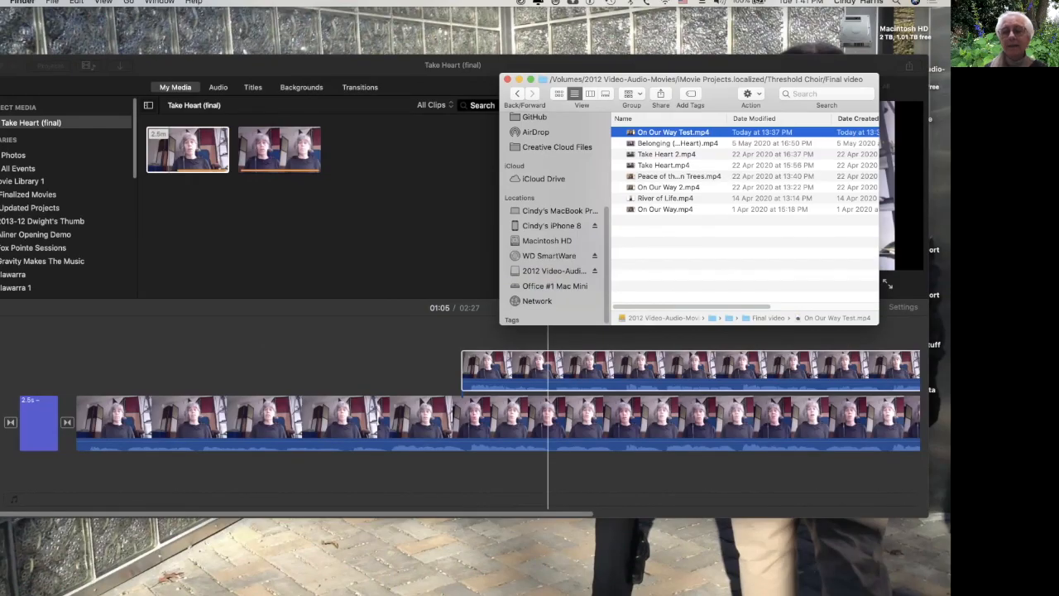
{"action": "left_click", "coordinate": [281, 149]}
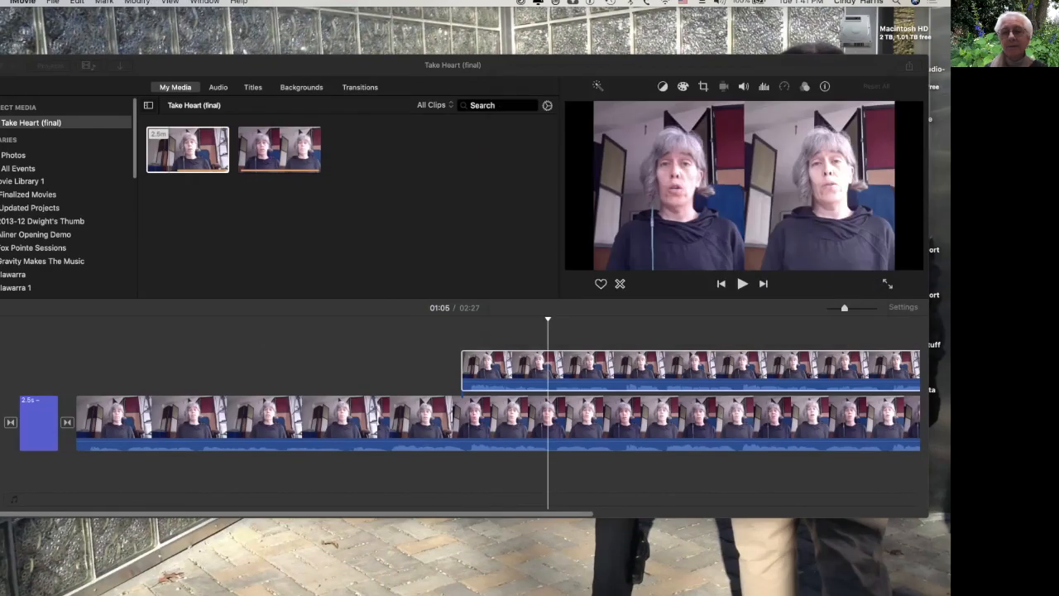
{"action": "left_click", "coordinate": [207, 141]}
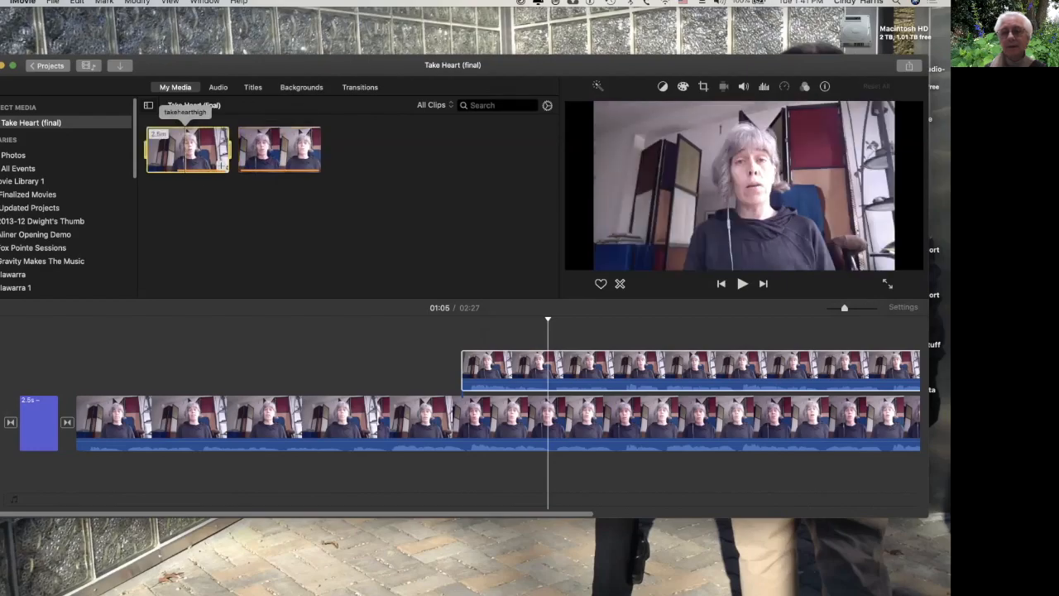